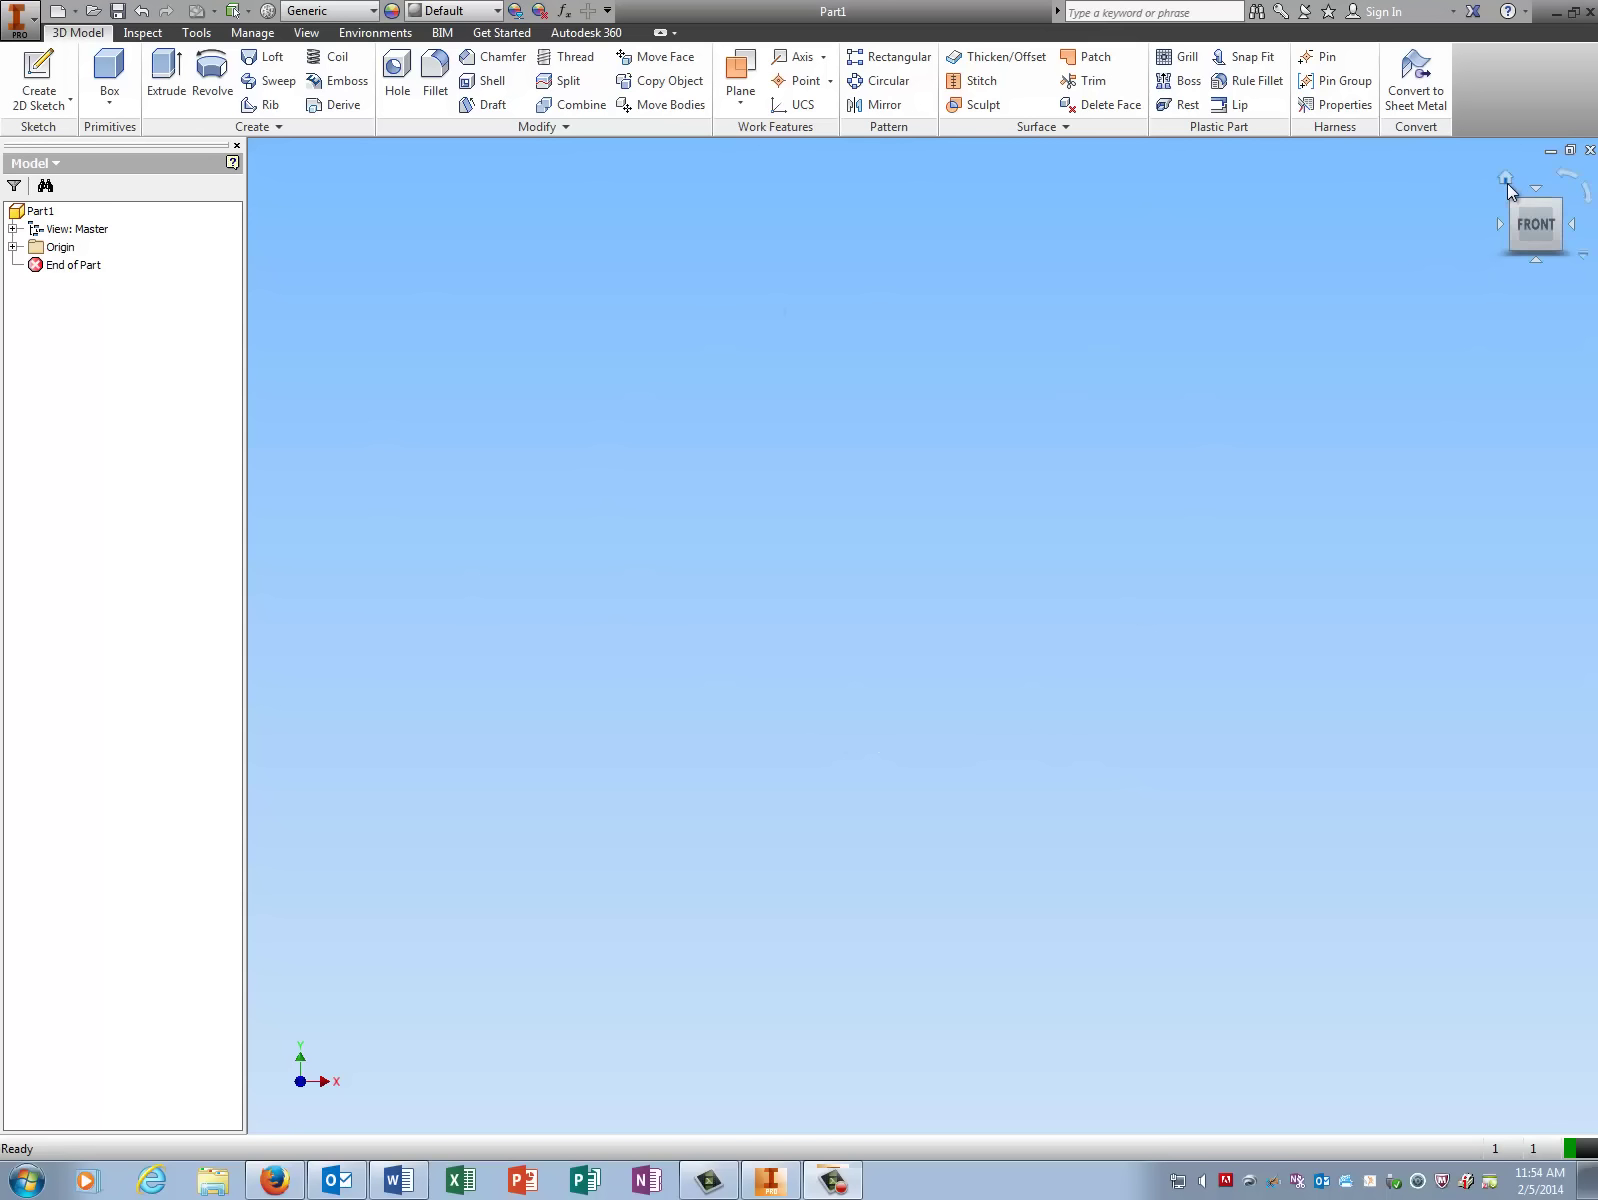
Start a 2D sketch on the XY plane of the empty part.
left_click(1507, 184)
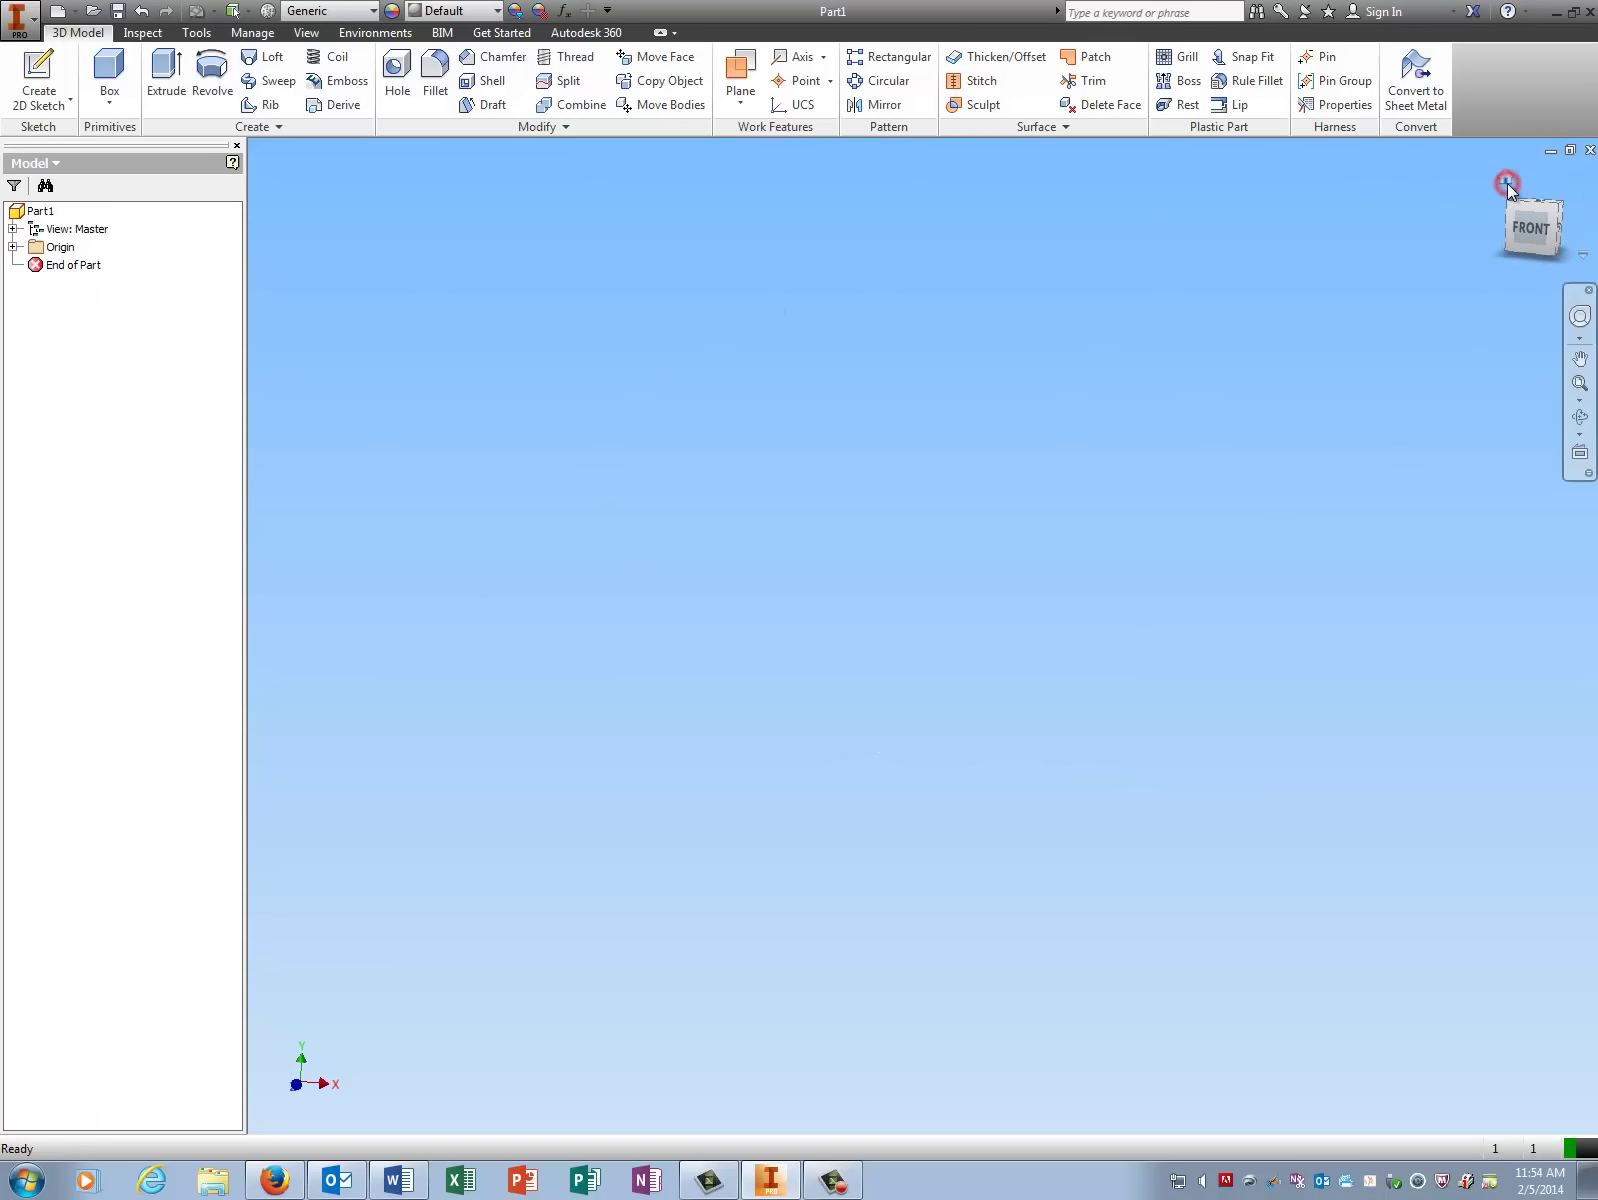
left_click(12, 247)
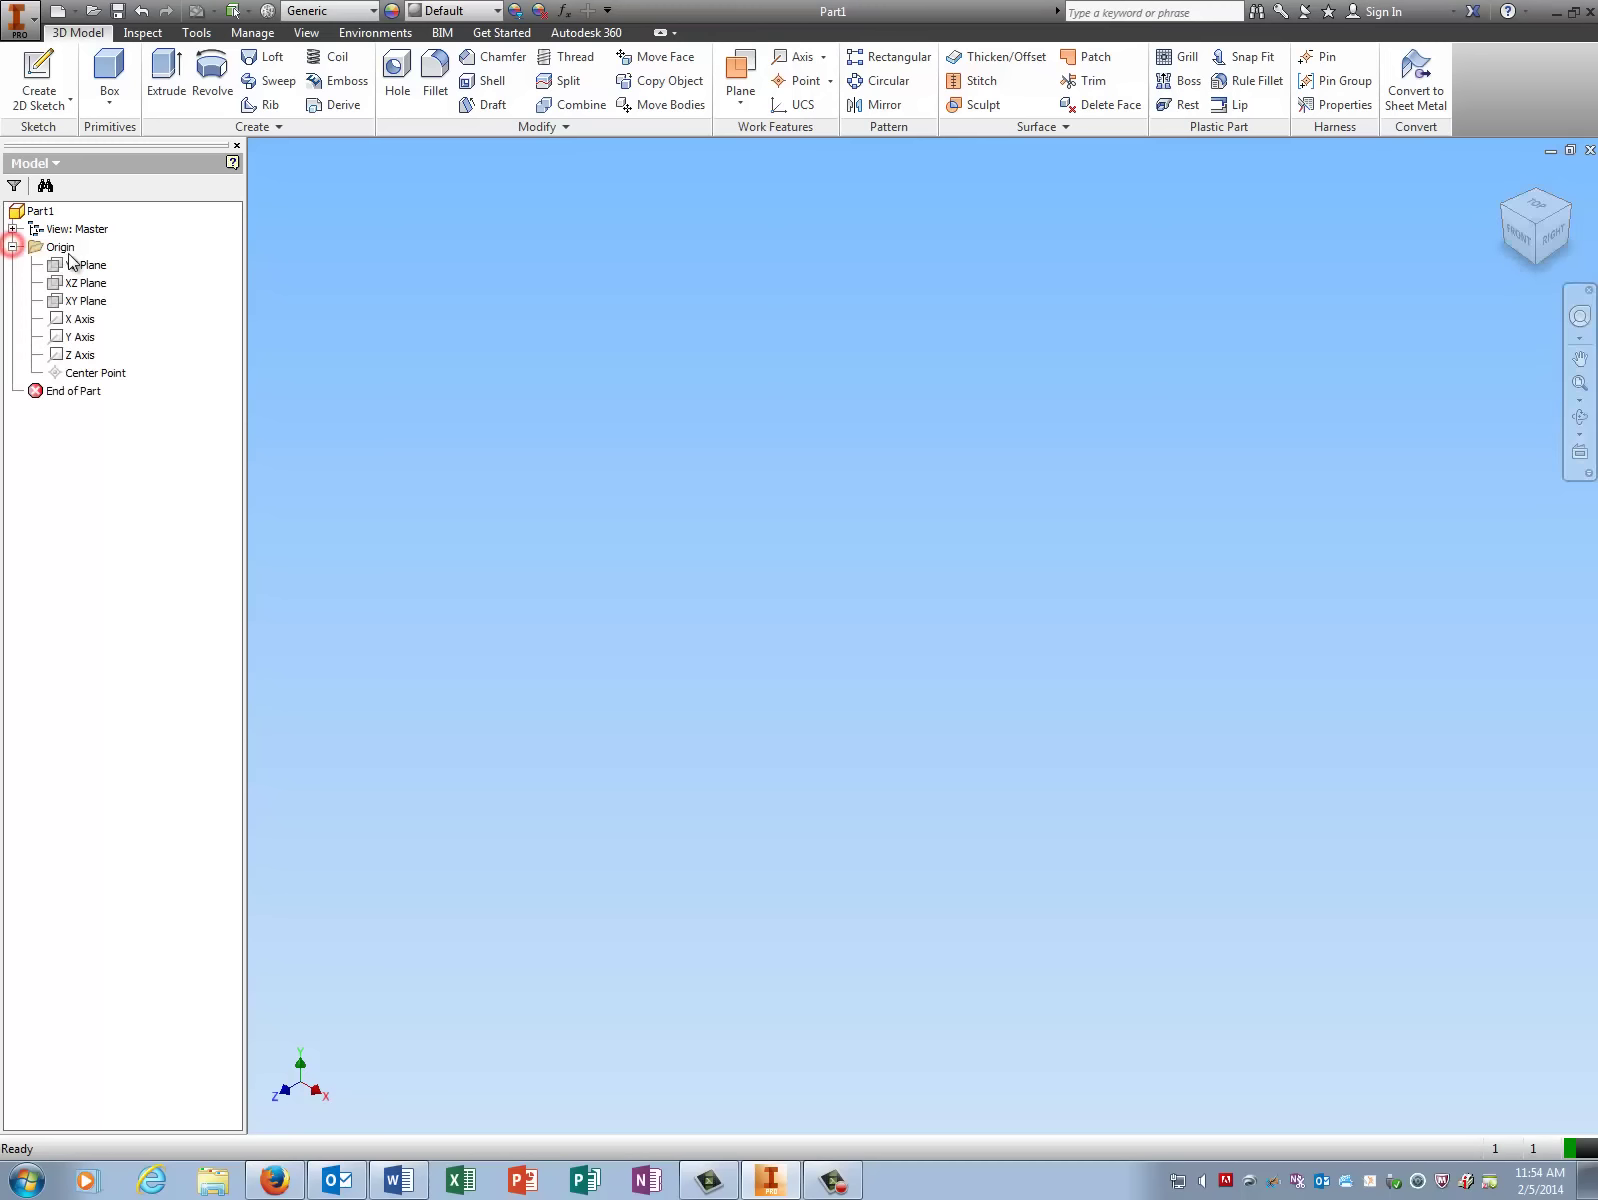
left_click(84, 302)
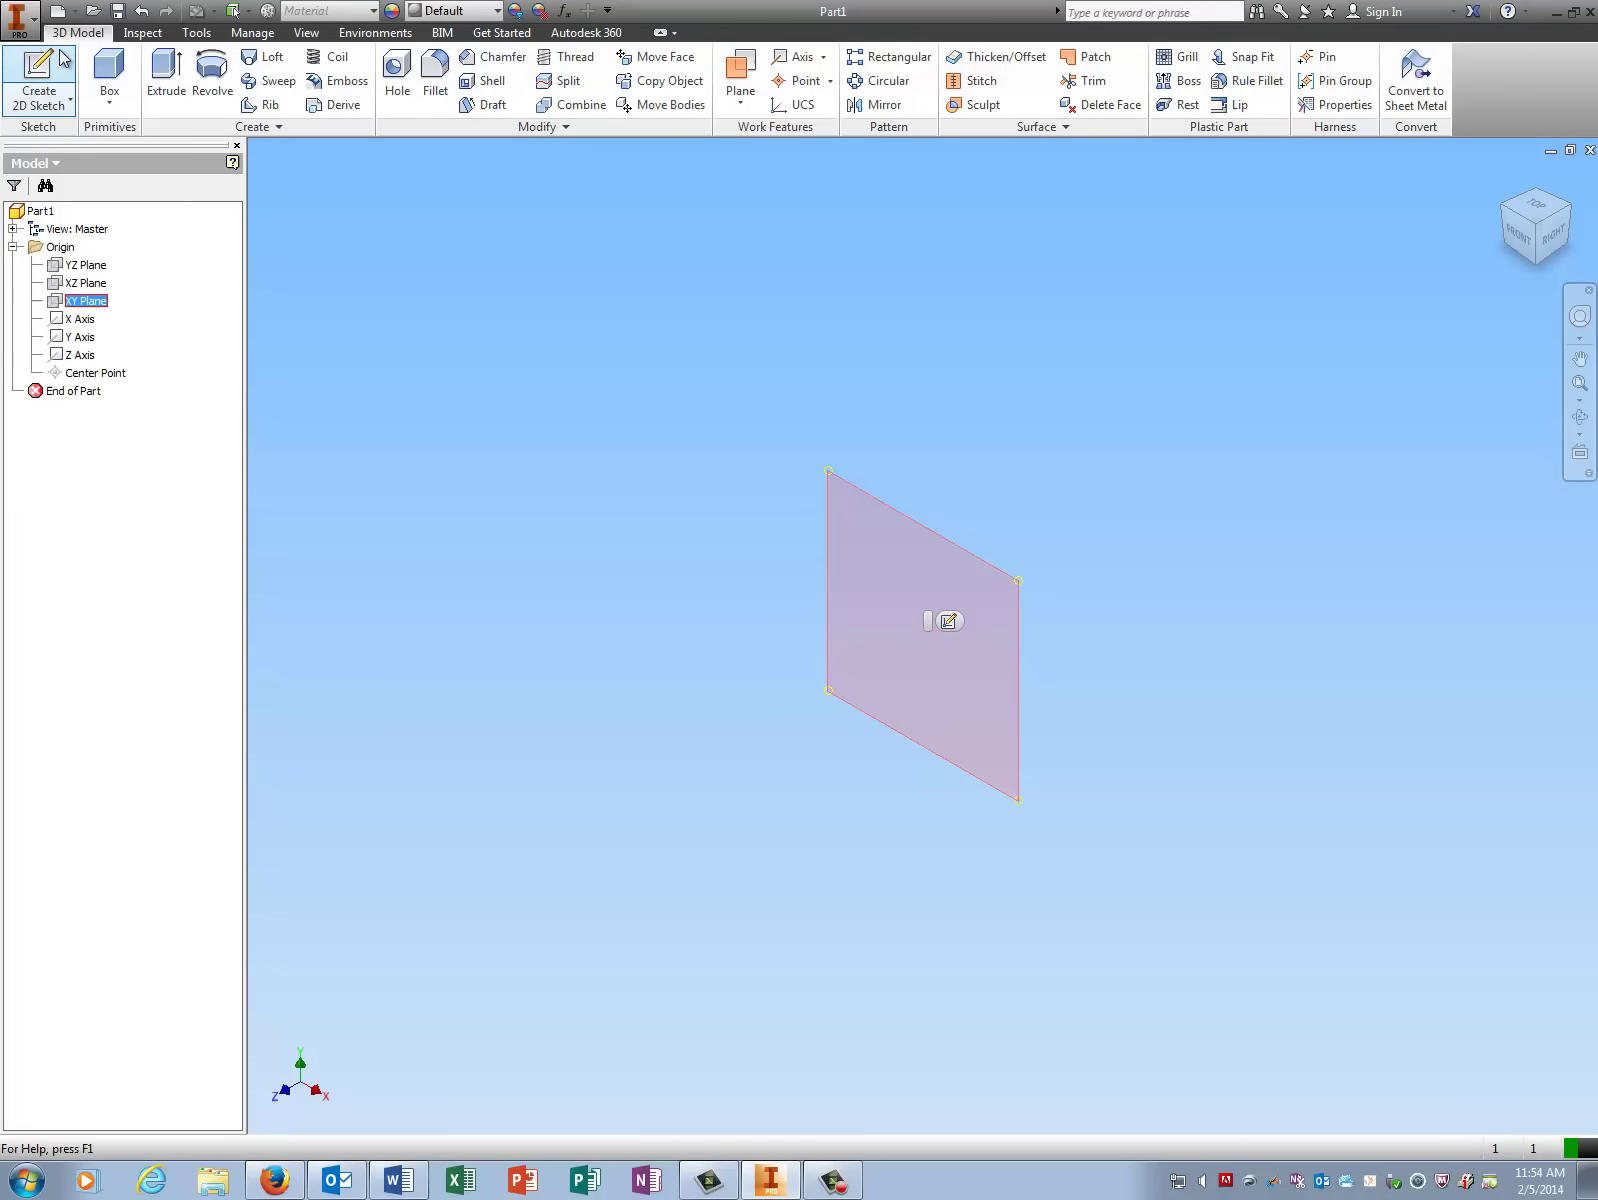
left_click(40, 75)
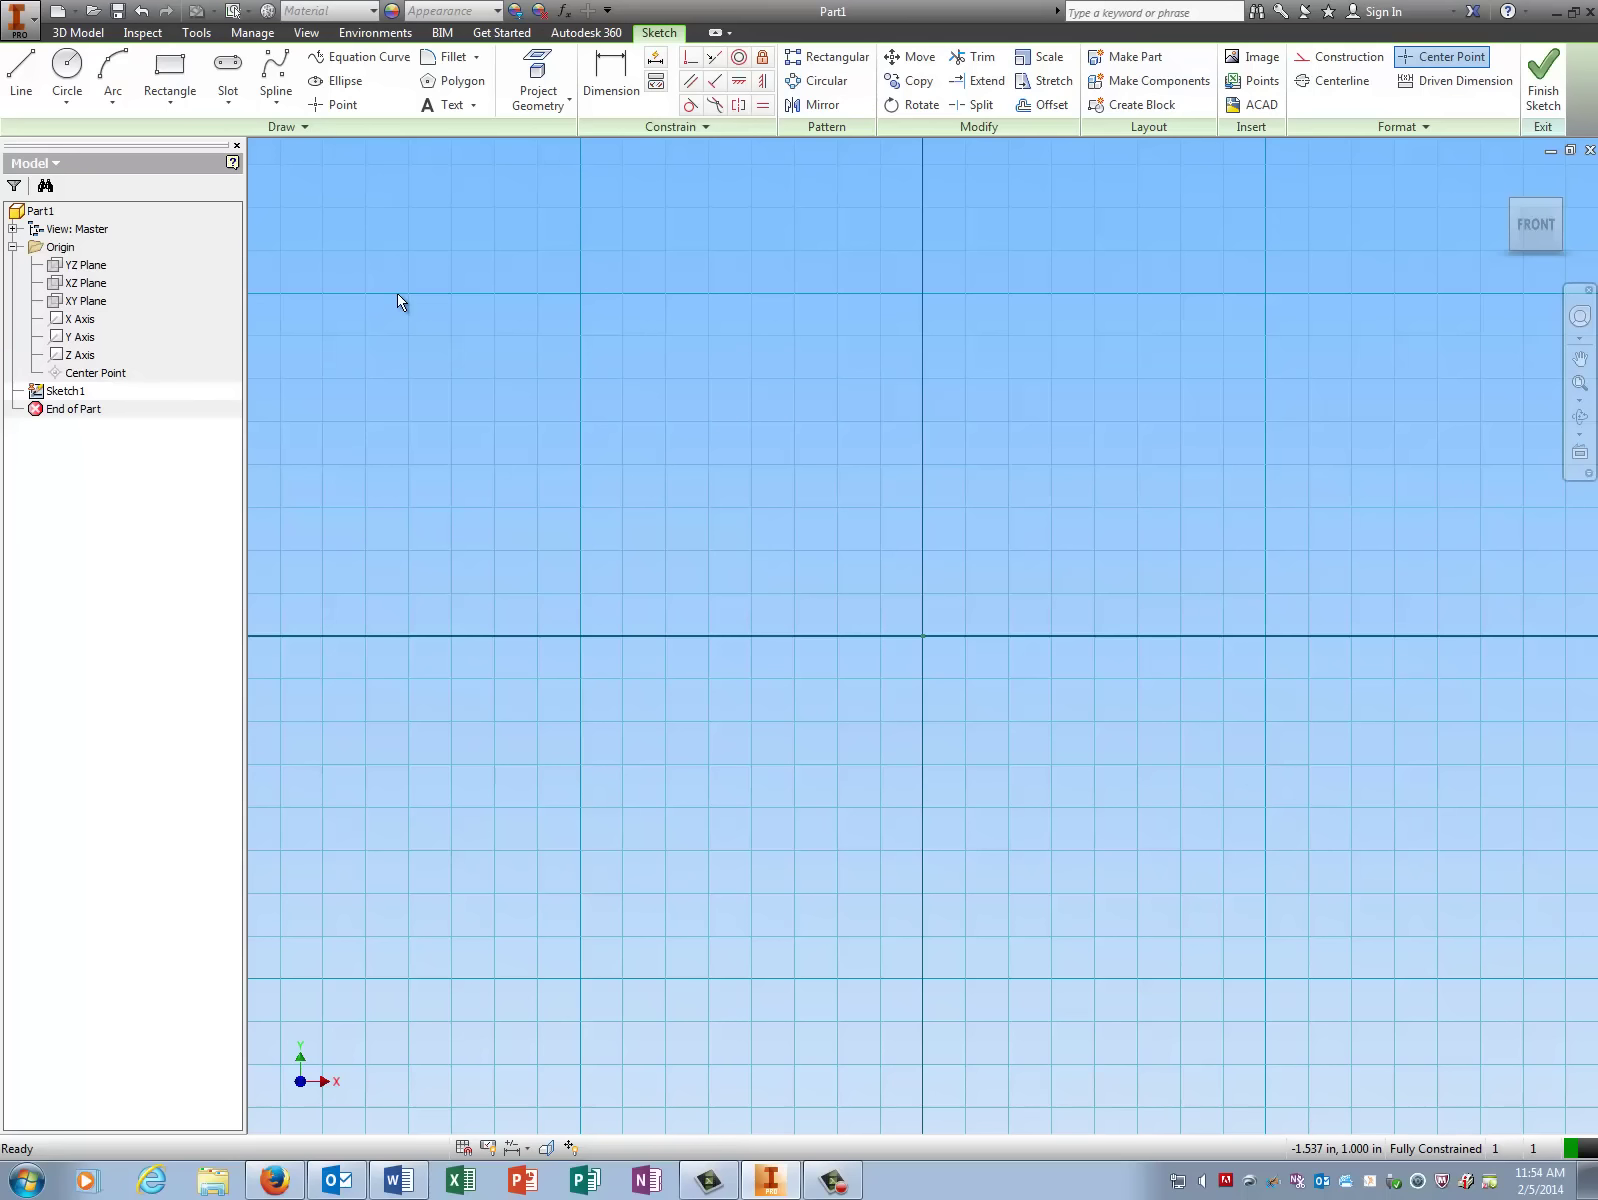
Sketch a closed six-sided profile about 1.66 in tall, with a top edge about 0.71 in and a bottom edge about 0.47 in wide.
left_click(21, 80)
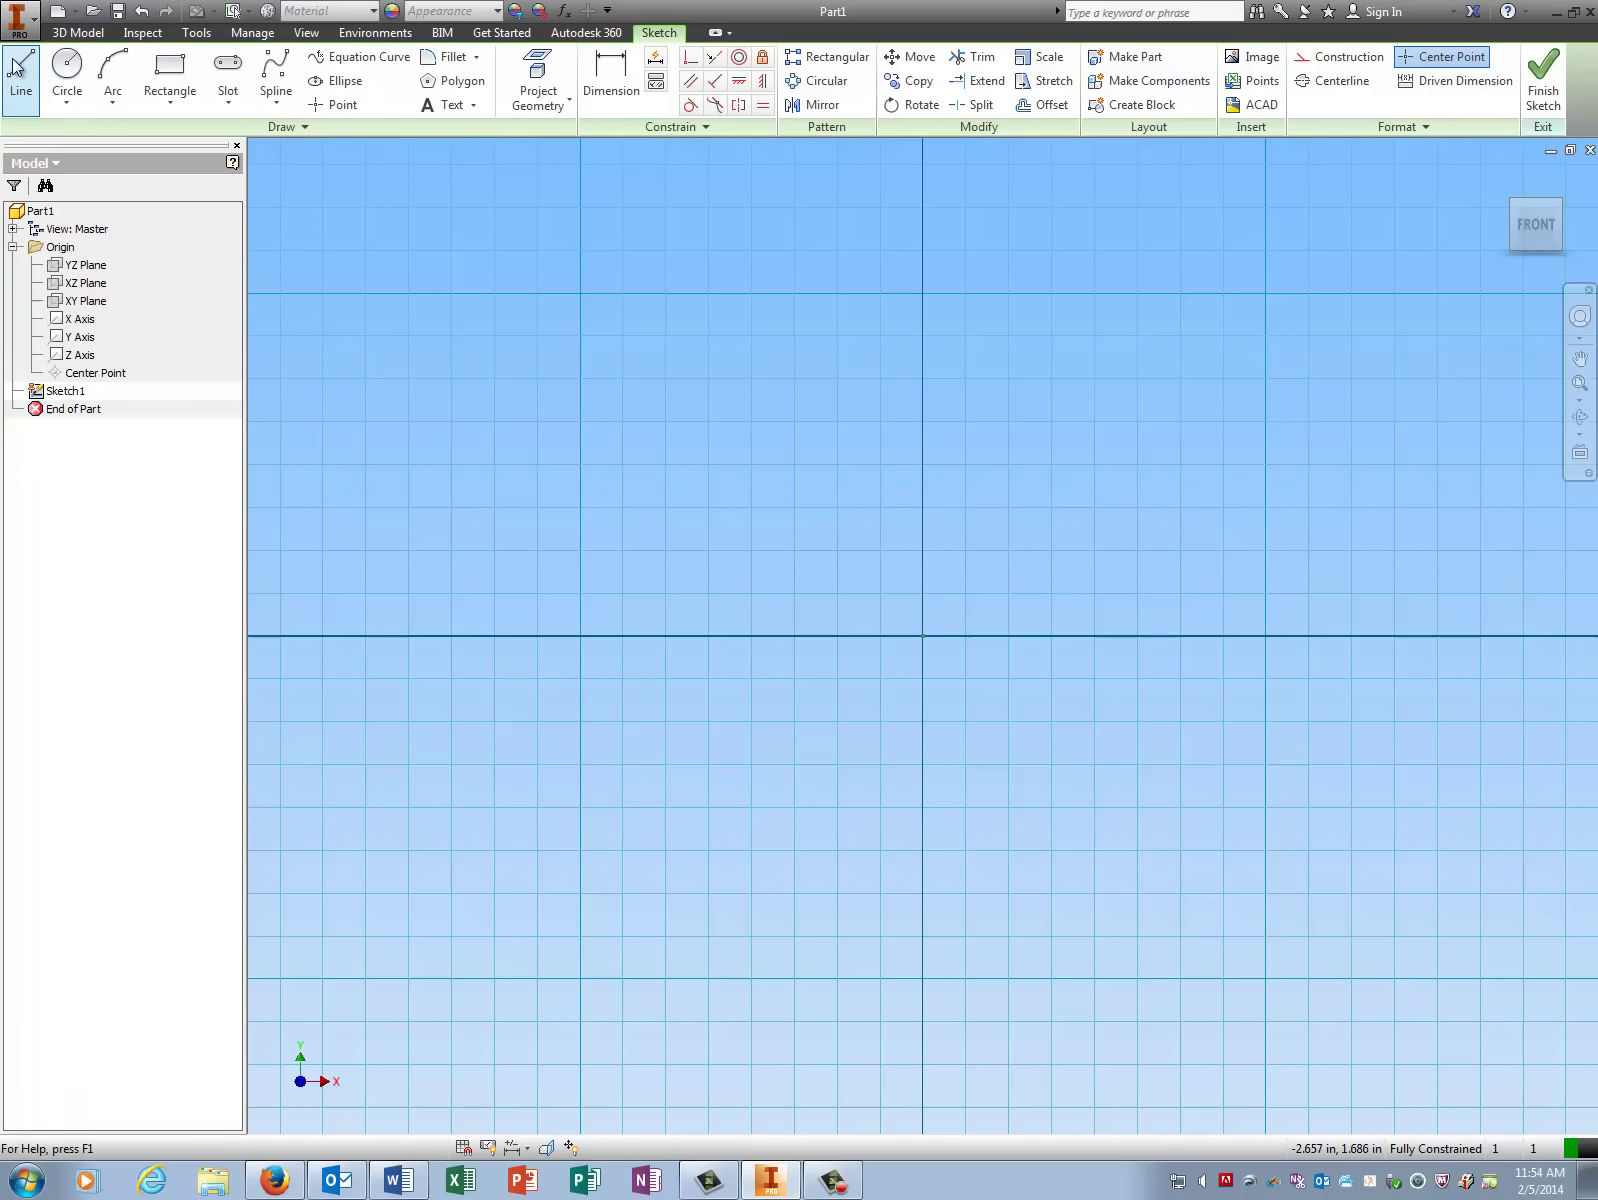
left_click(524, 247)
left_click(767, 247)
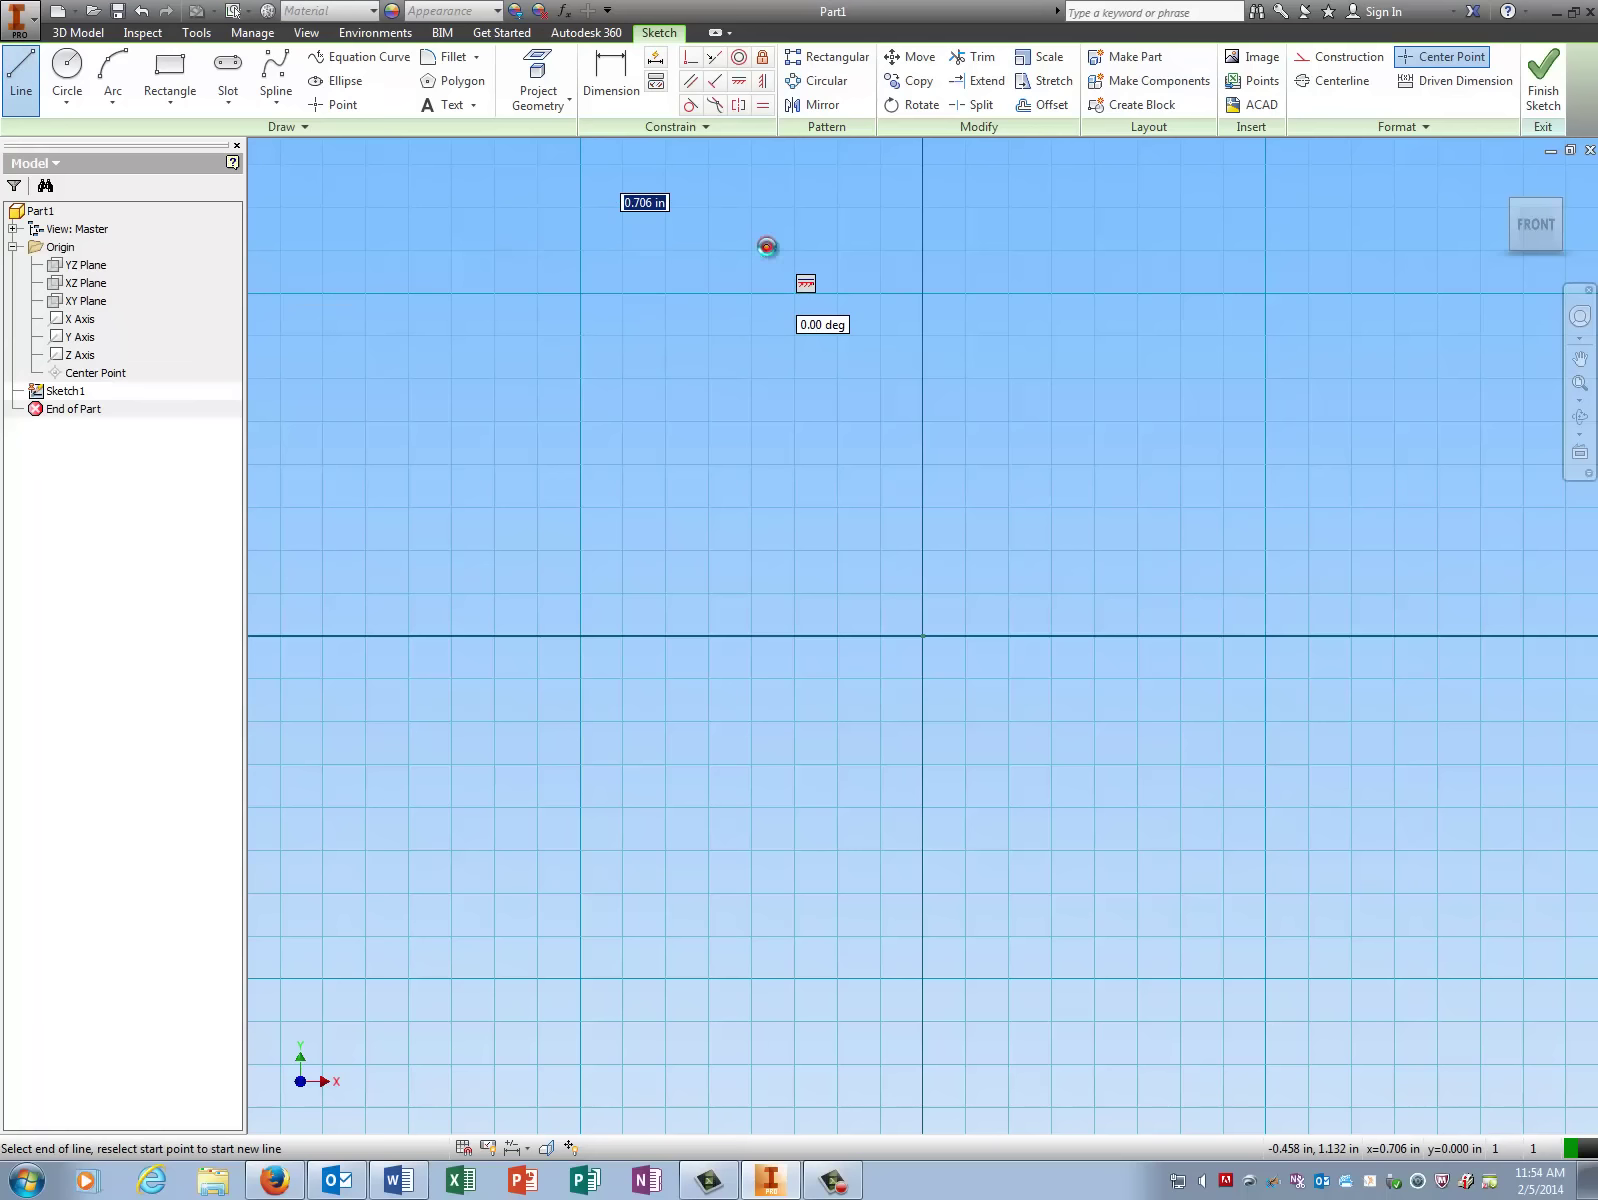
left_click(819, 350)
left_click(686, 743)
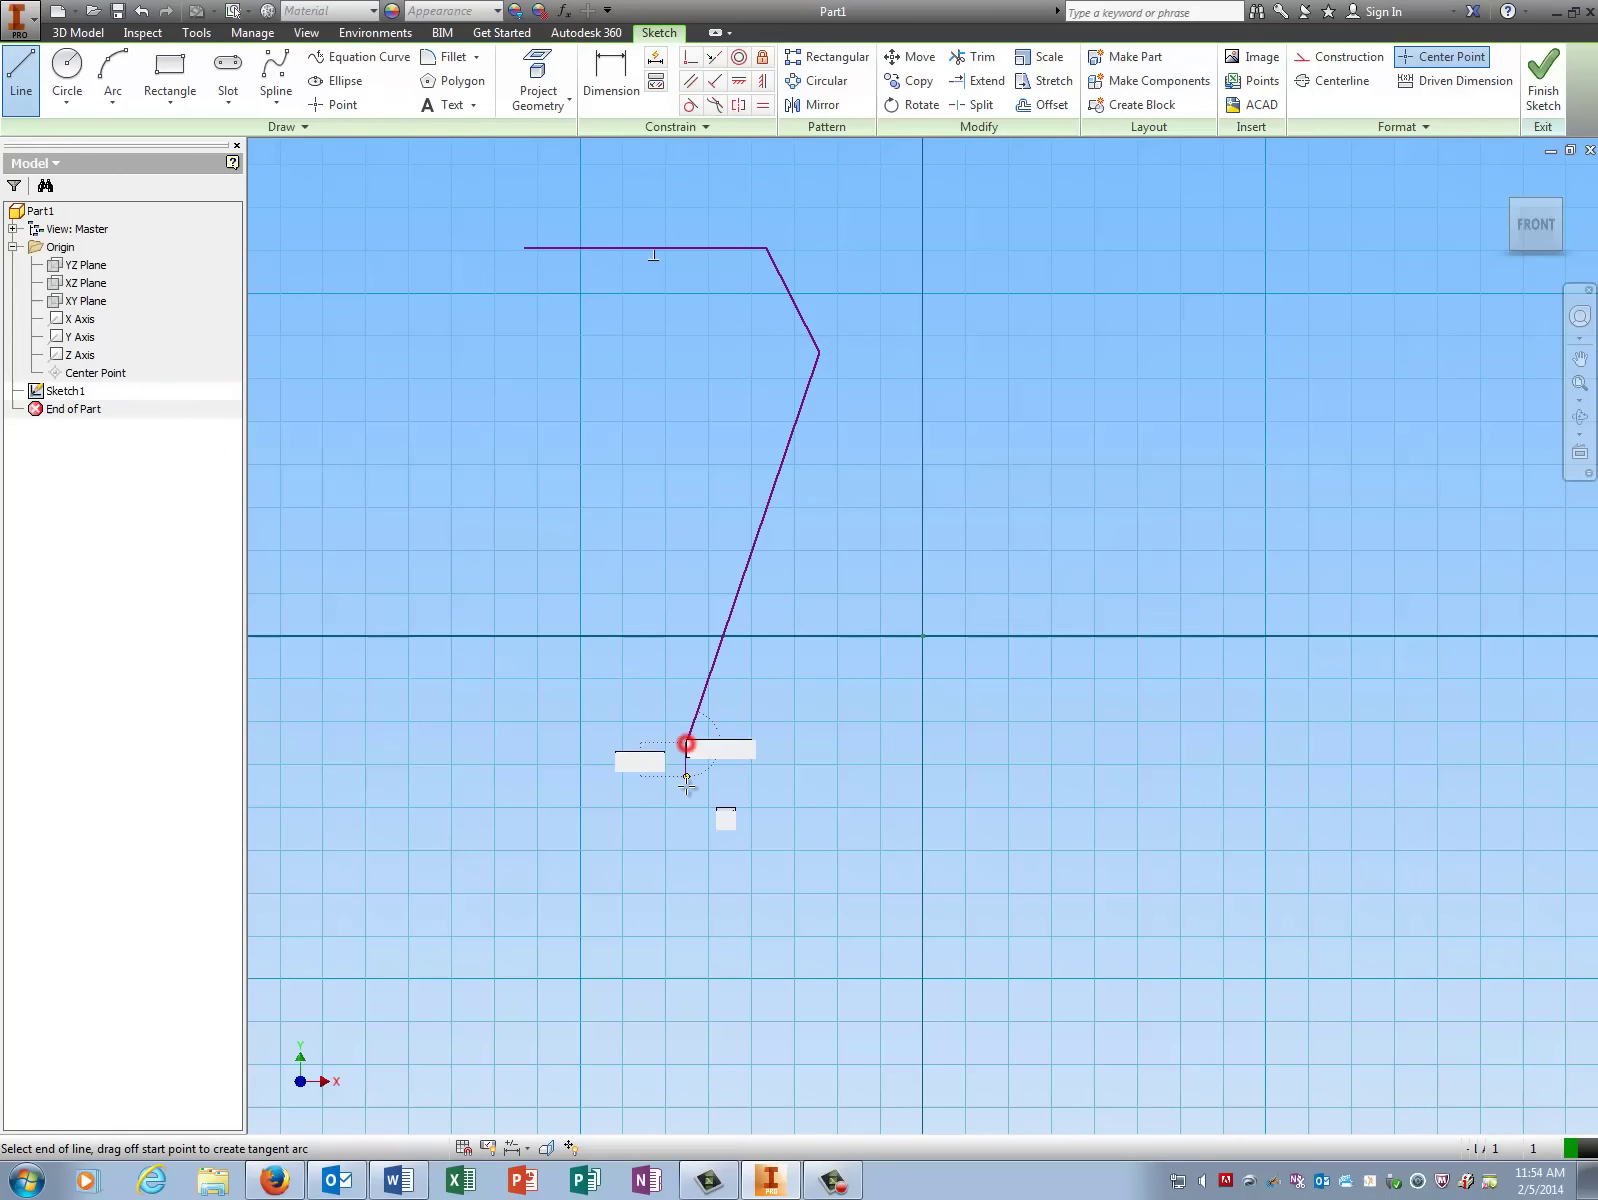
left_click(686, 815)
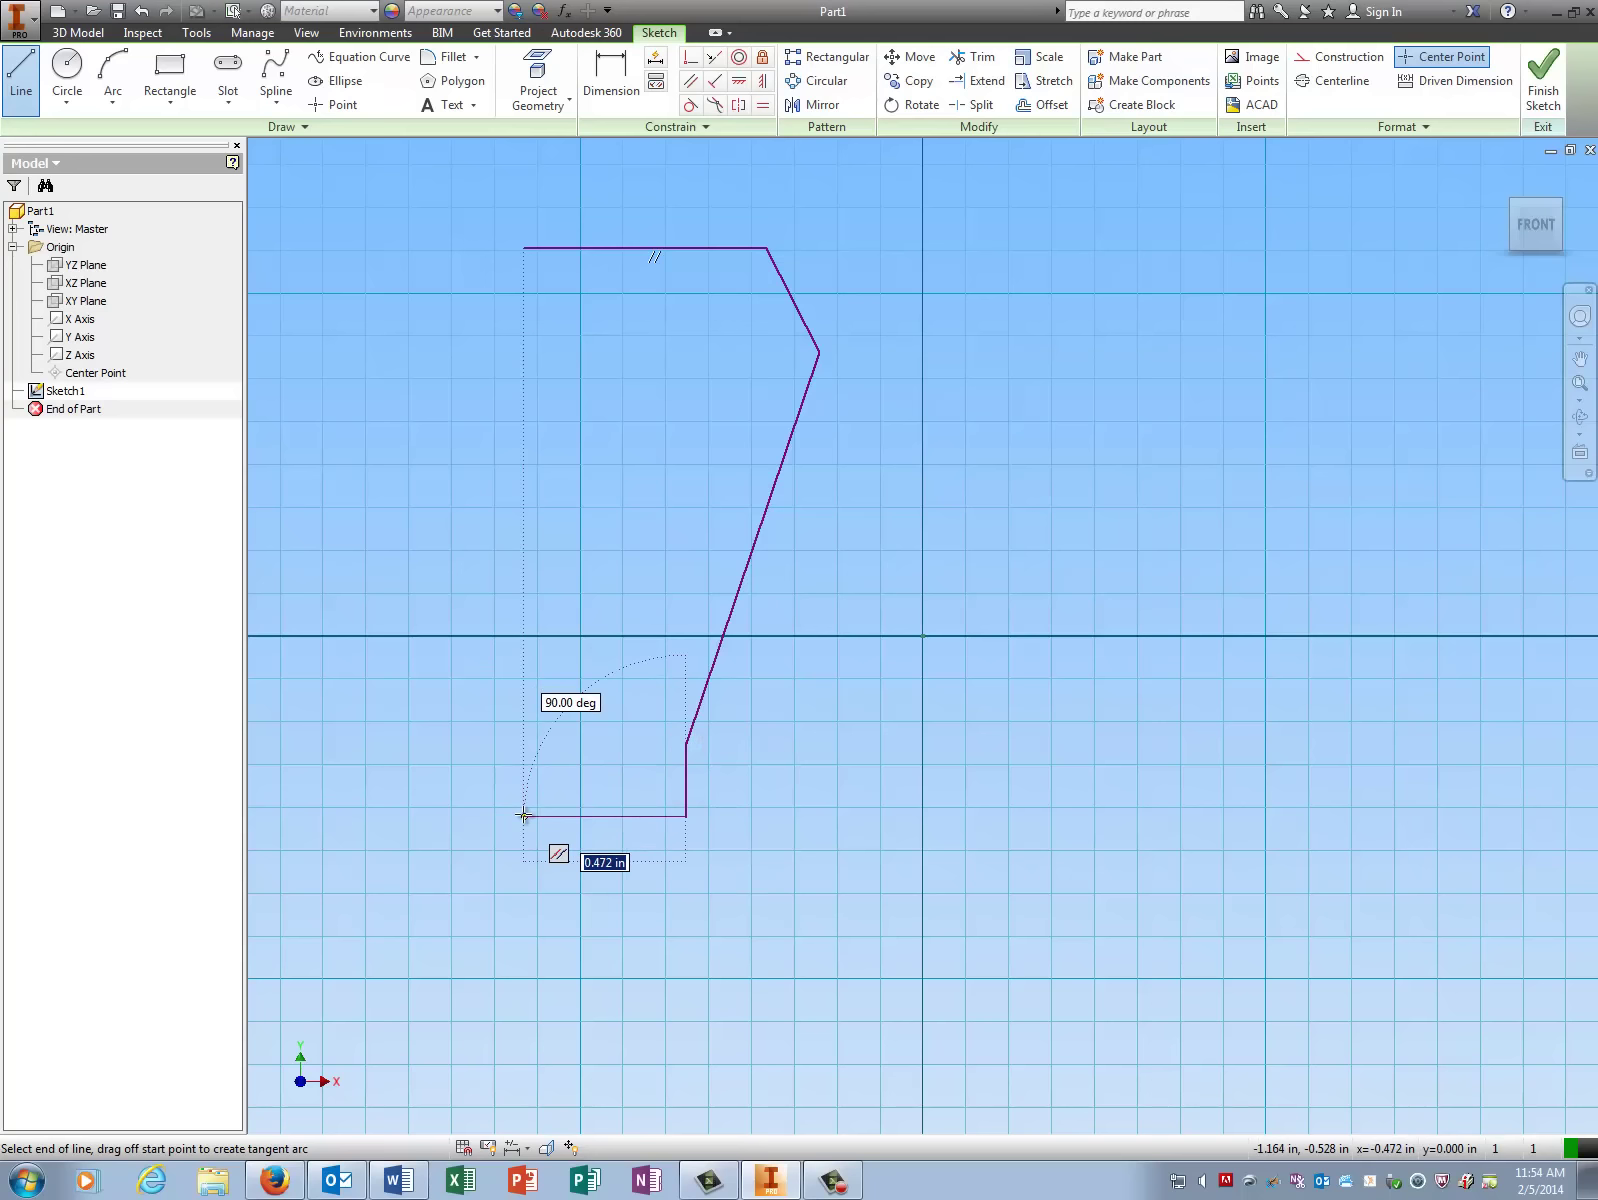
left_click(524, 815)
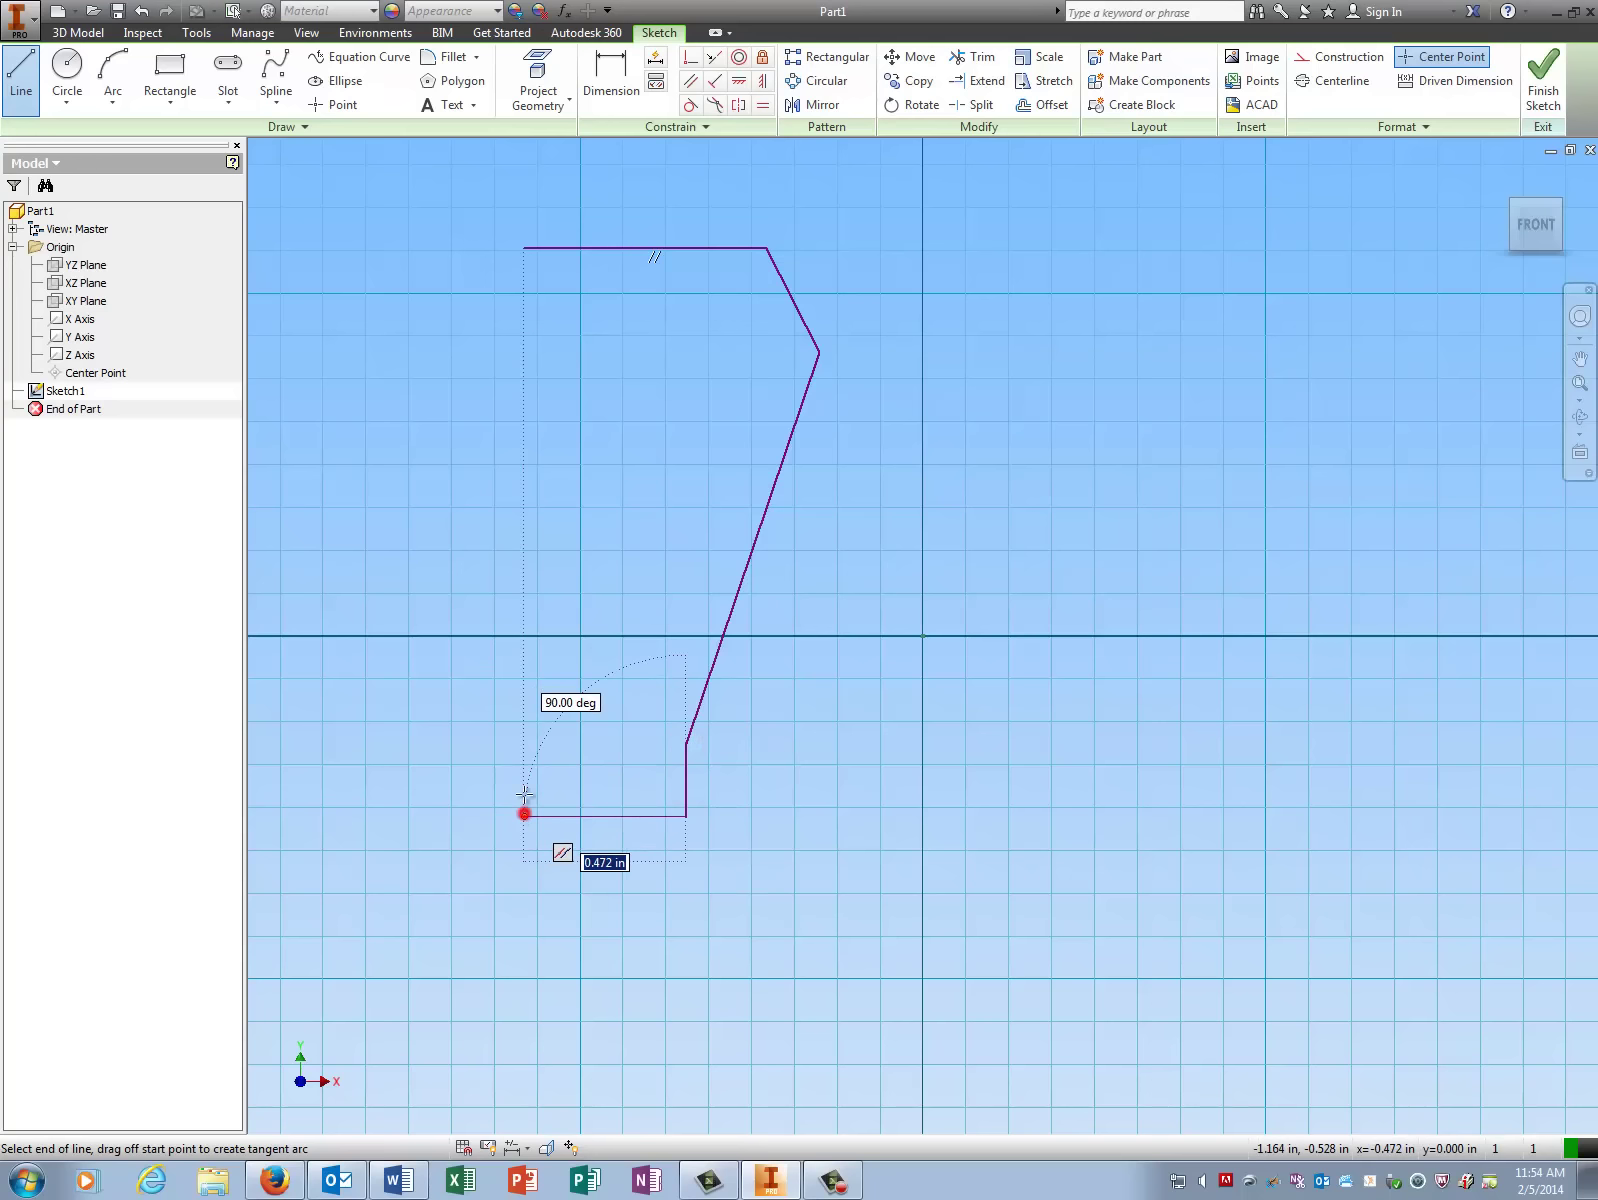
left_click(524, 248)
Dimension the profile's overall height between its top and bottom edges as 1.75 in.
left_click(611, 80)
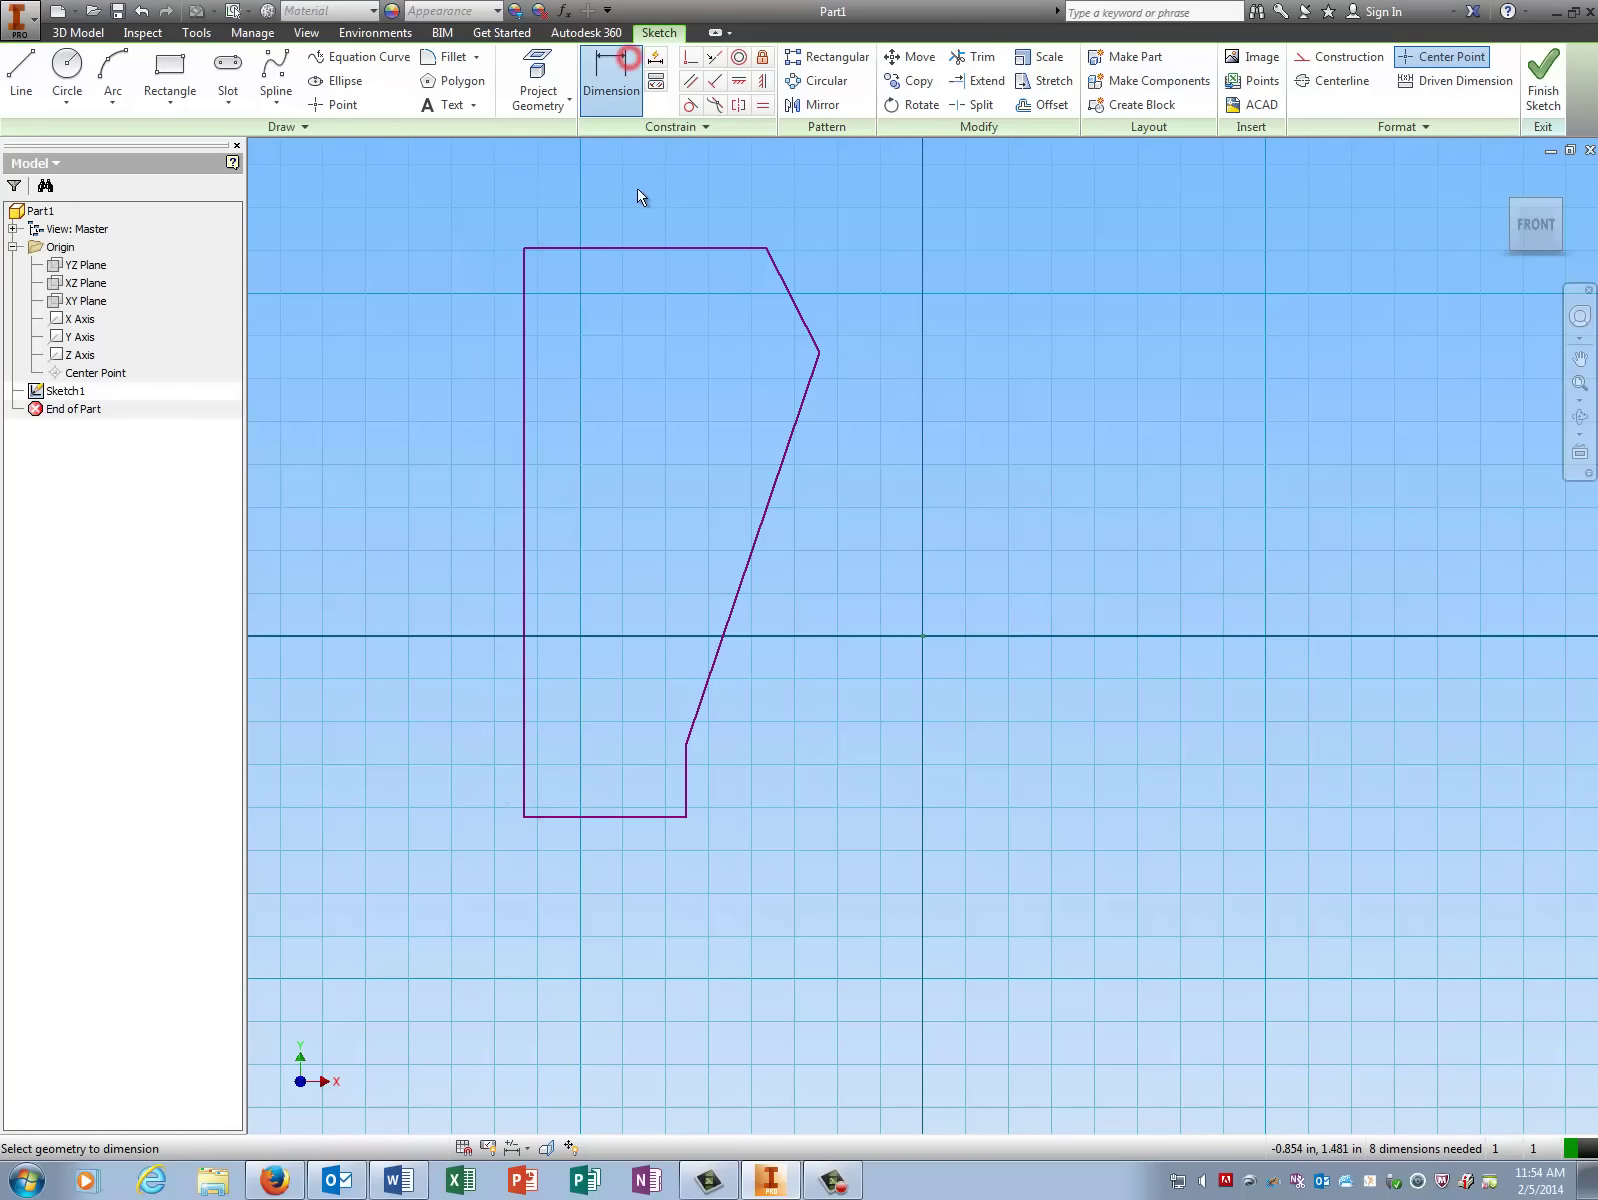
left_click(632, 249)
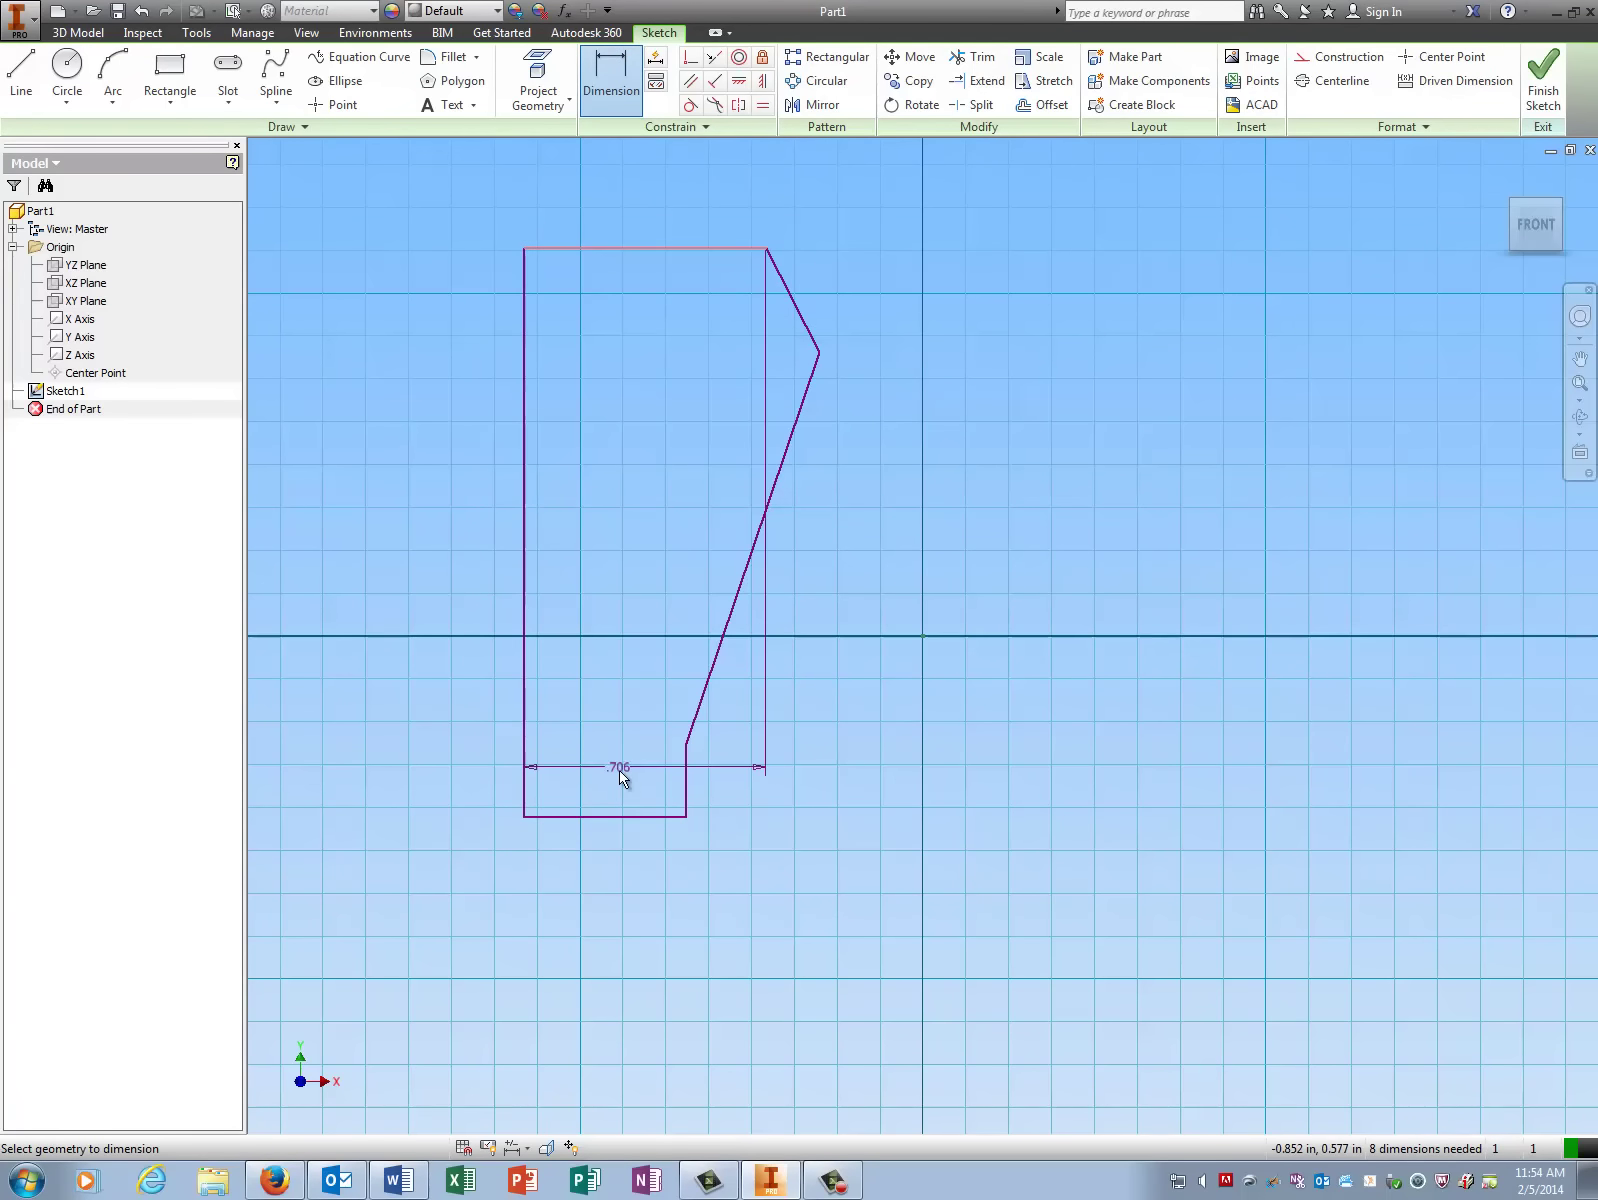
left_click(615, 815)
left_click(932, 506)
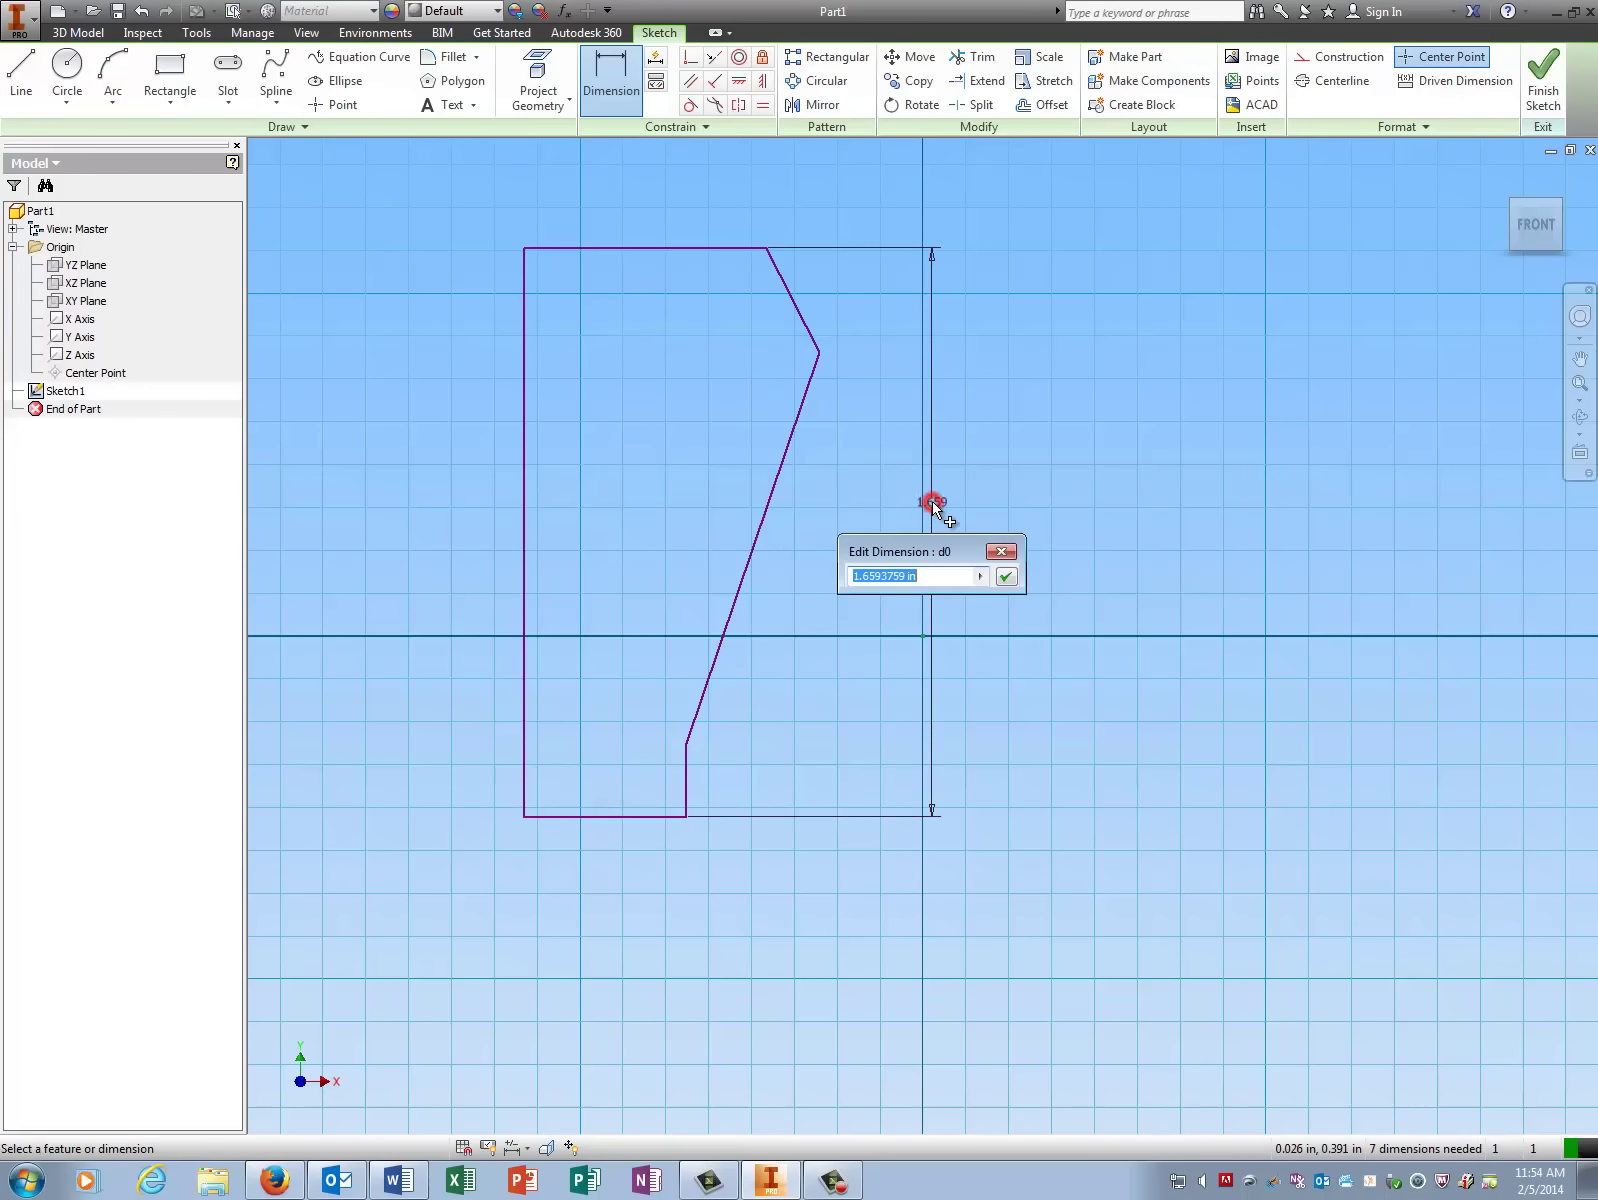
type("1.75")
key("Return")
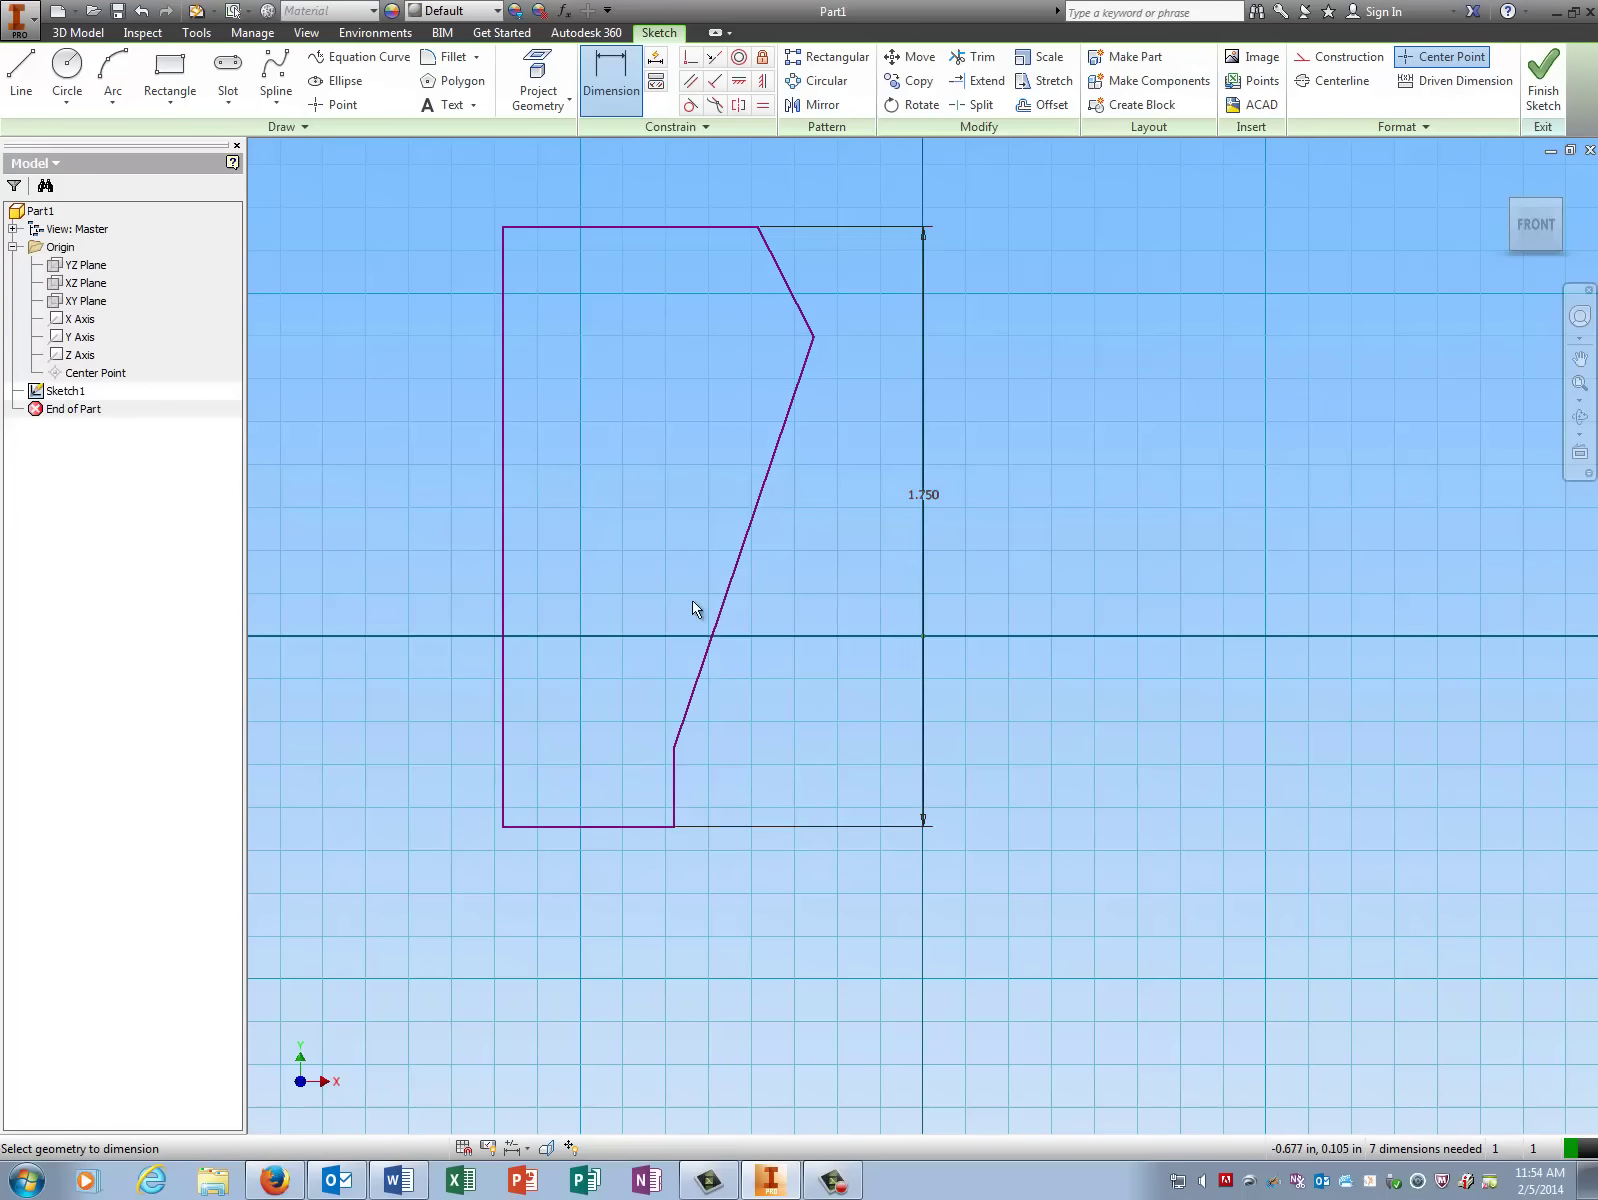
Dimension the vertical distance from the bottom edge to the profile's outermost corner as 1.5 in.
left_click(563, 828)
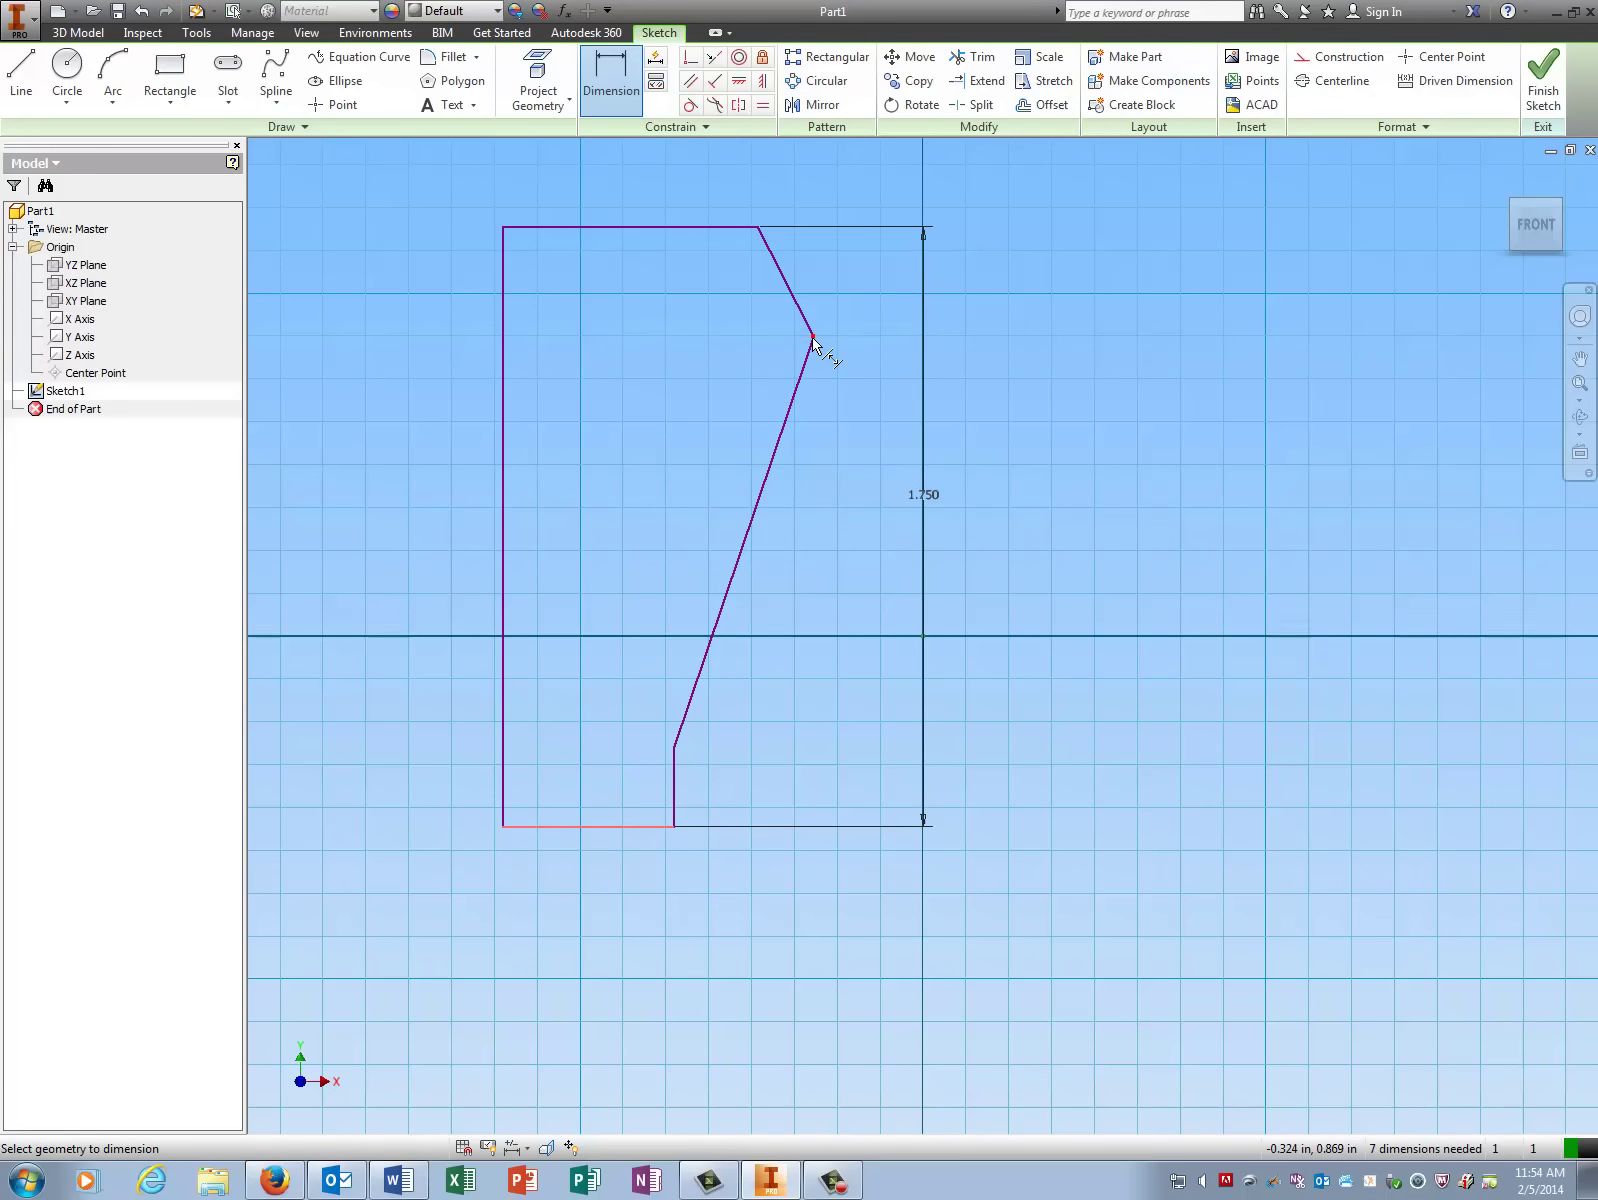
left_click(850, 347)
left_click(862, 448)
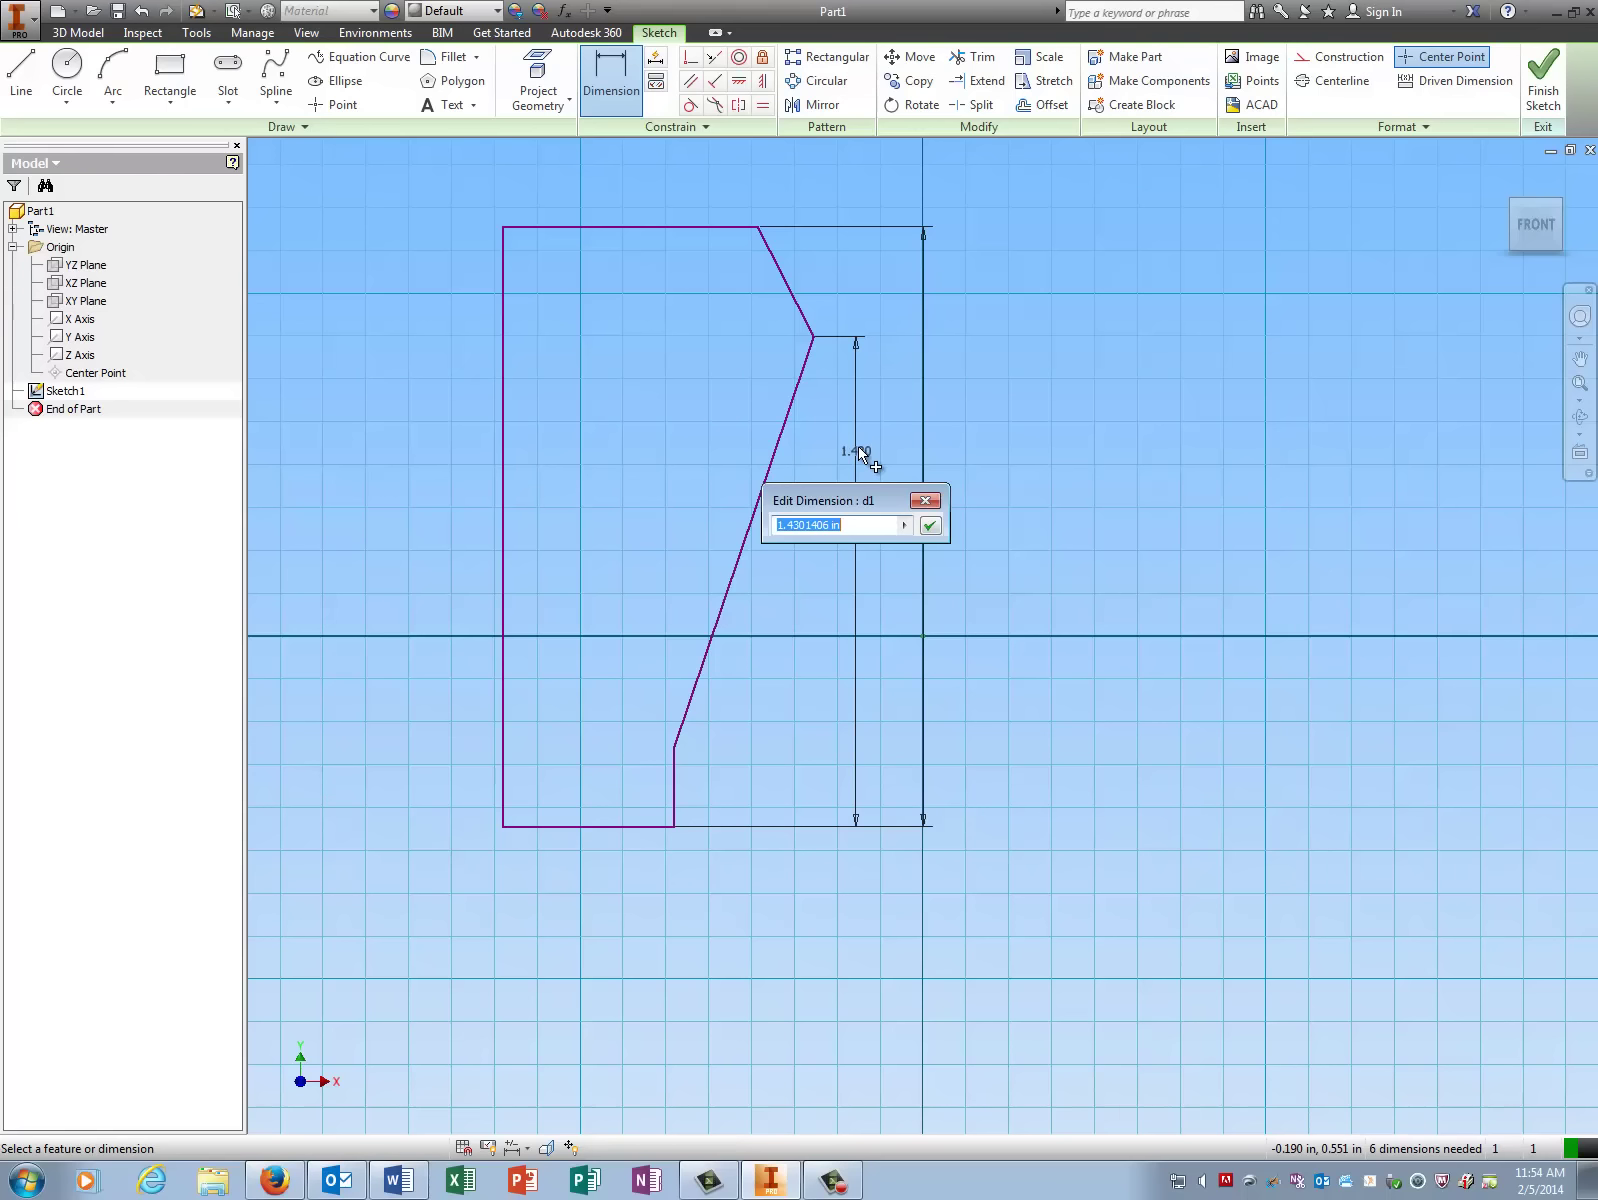
type("1.5")
key("Return")
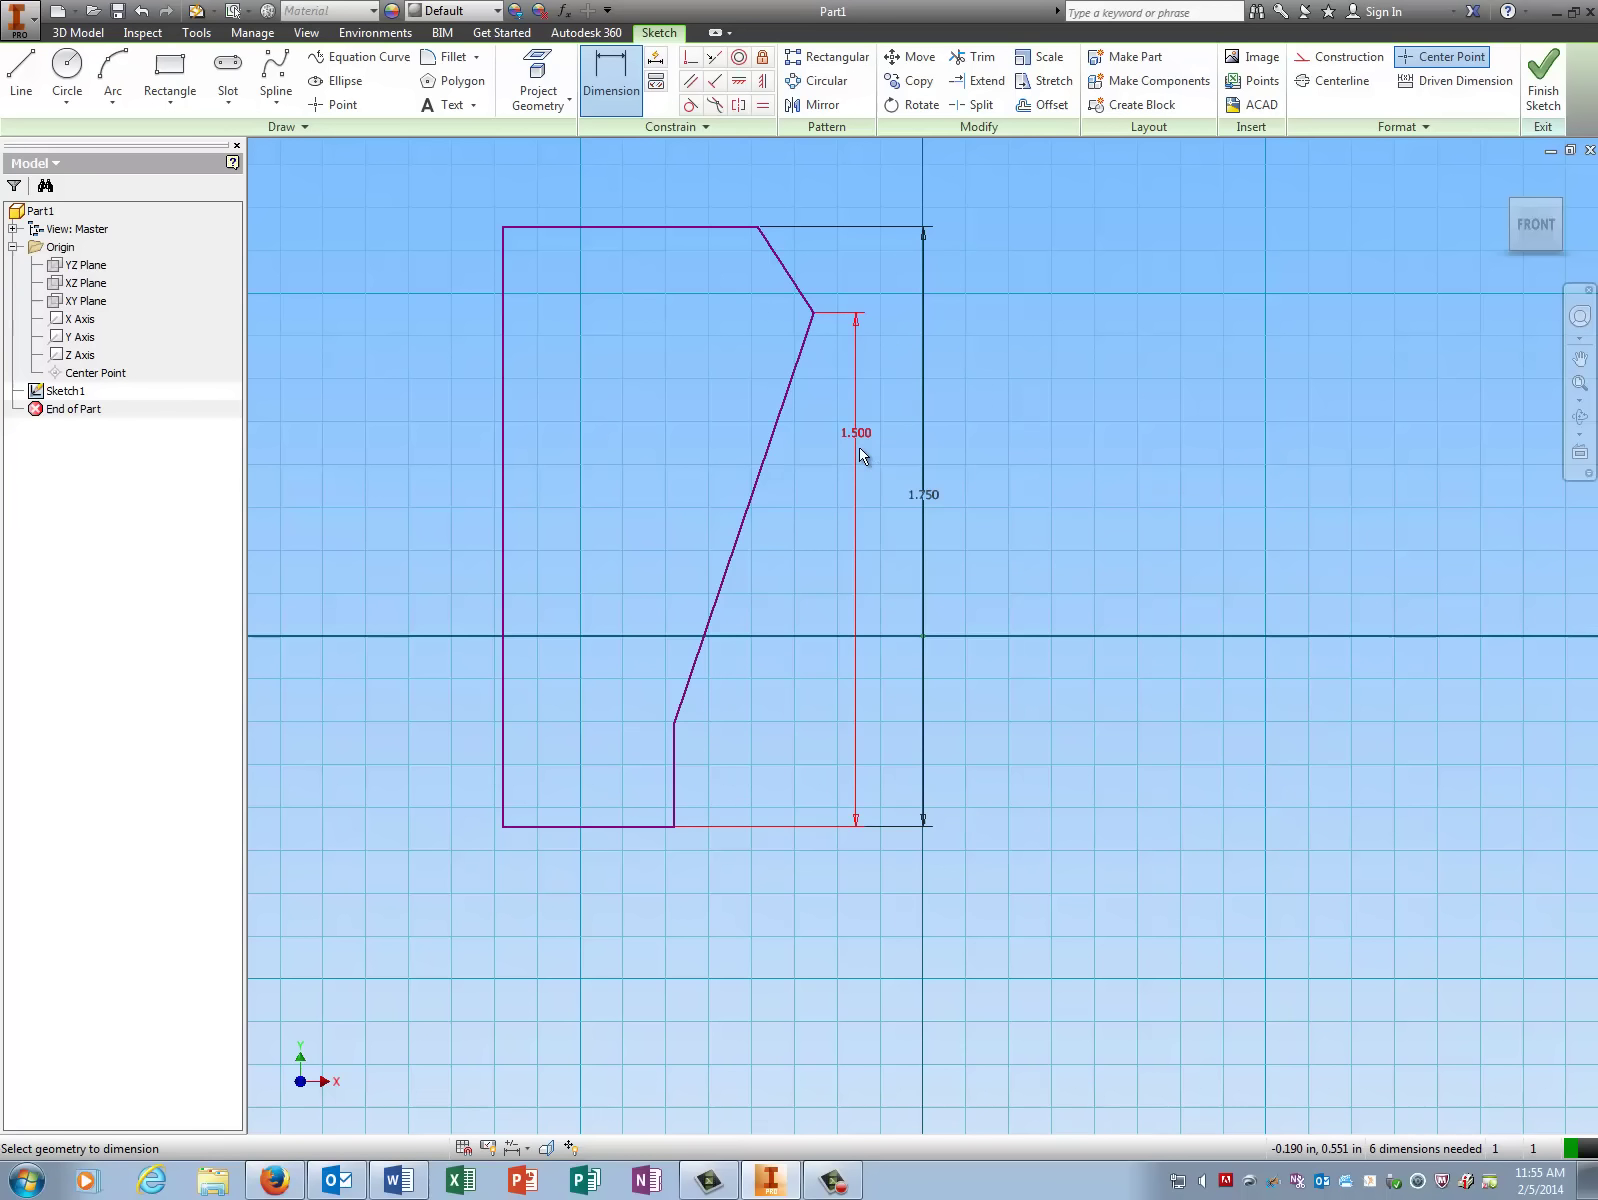
Dimension both the profile's bottom edge and the short vertical edge above it as .25 in.
left_click(603, 828)
left_click(597, 893)
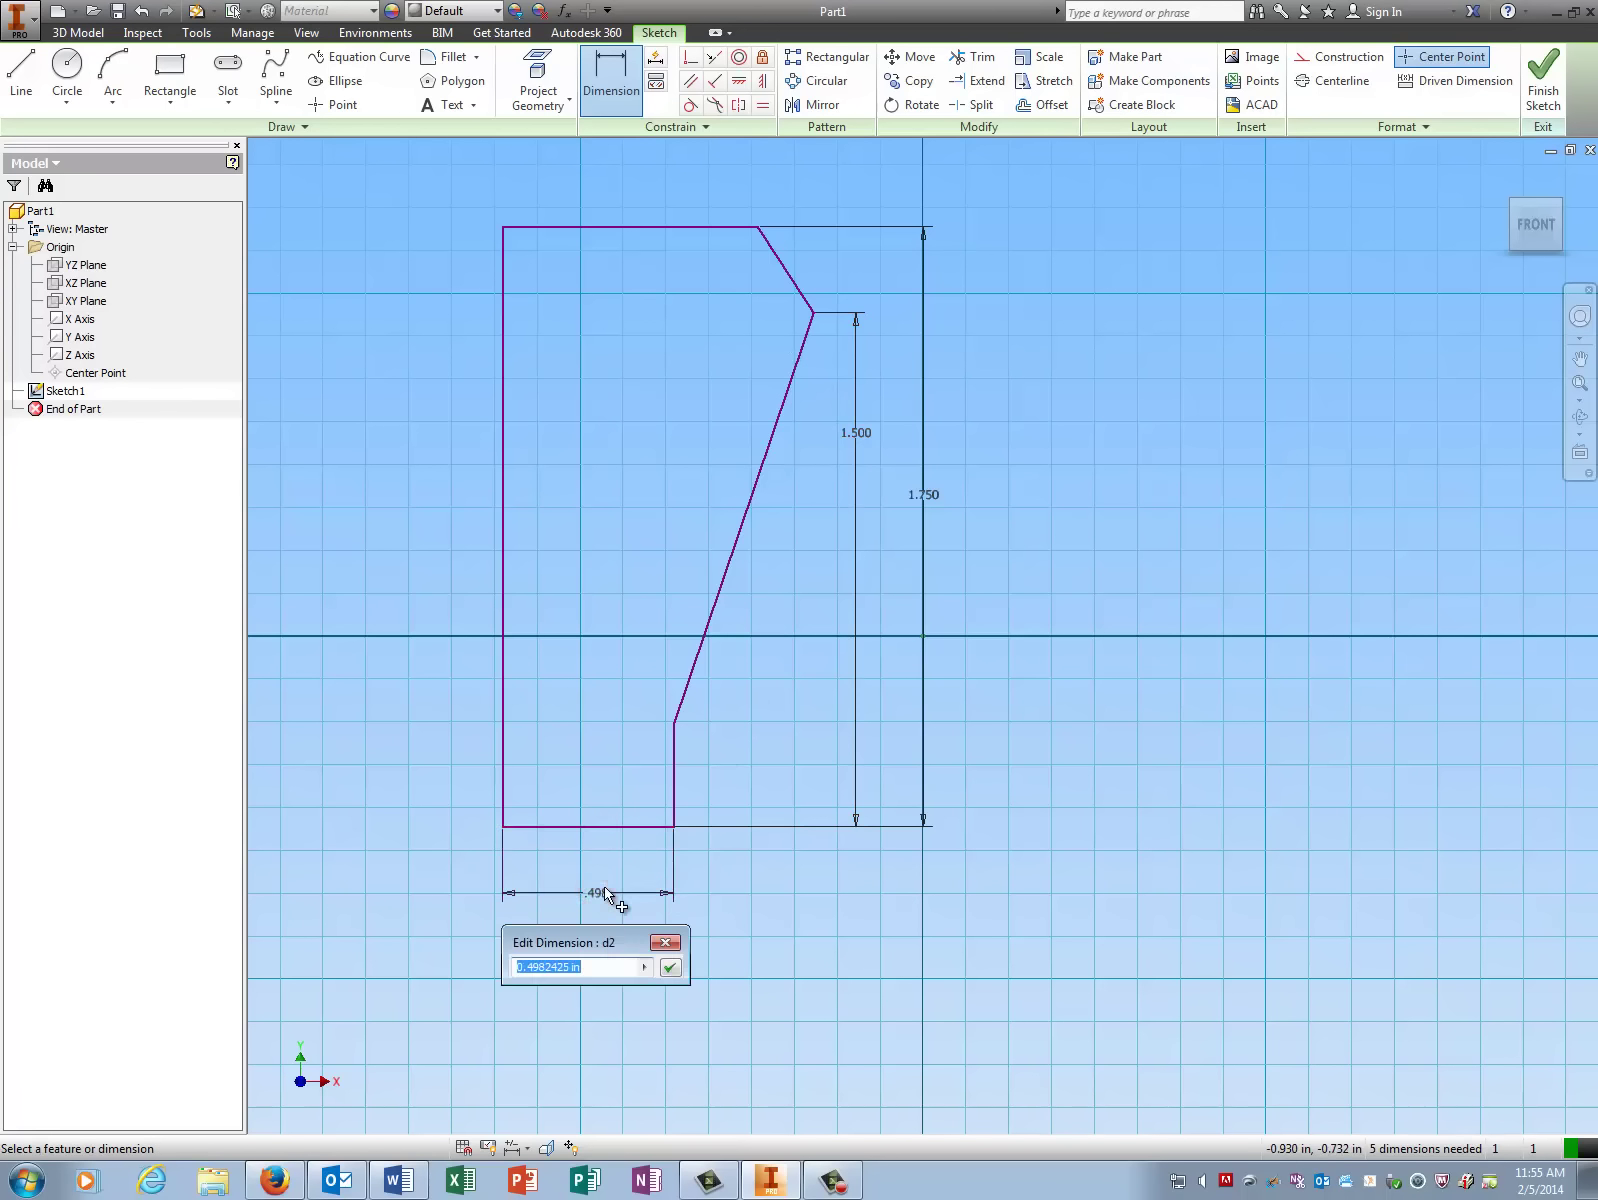
type(".25")
key("Return")
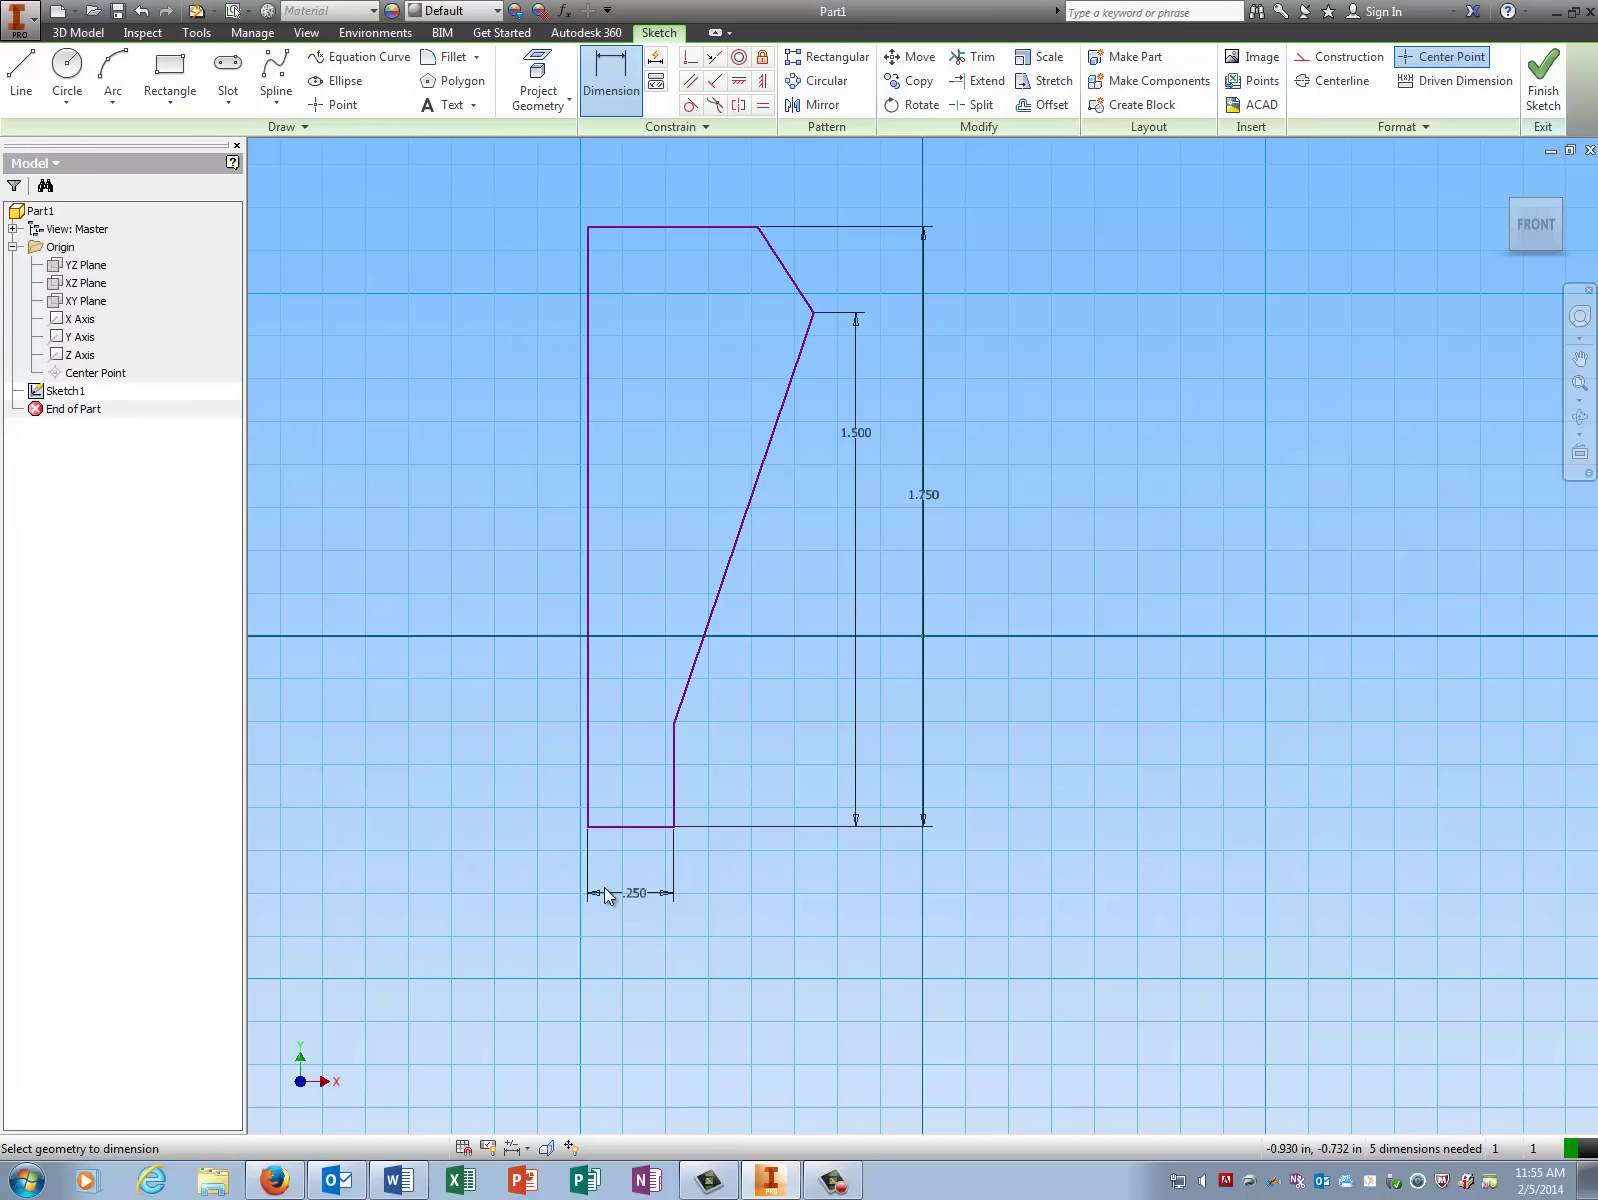
left_click(676, 764)
left_click(779, 790)
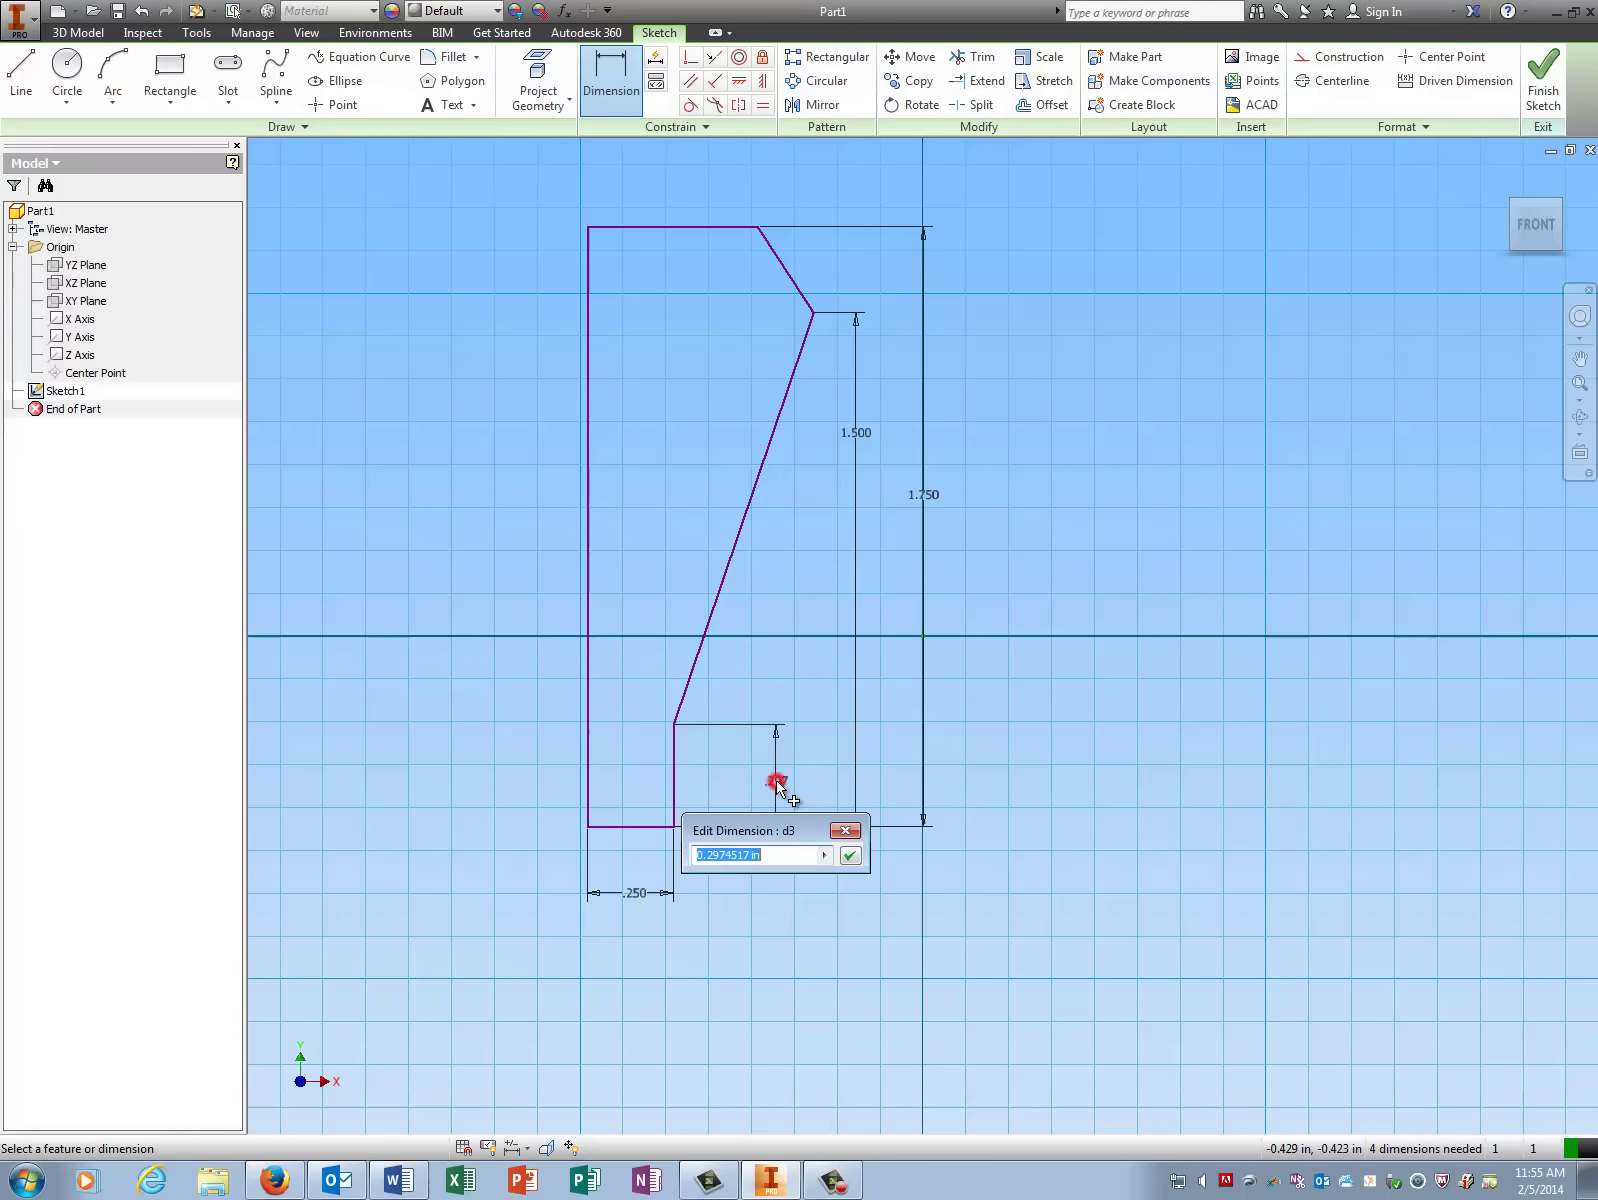
type(".25")
key("Return")
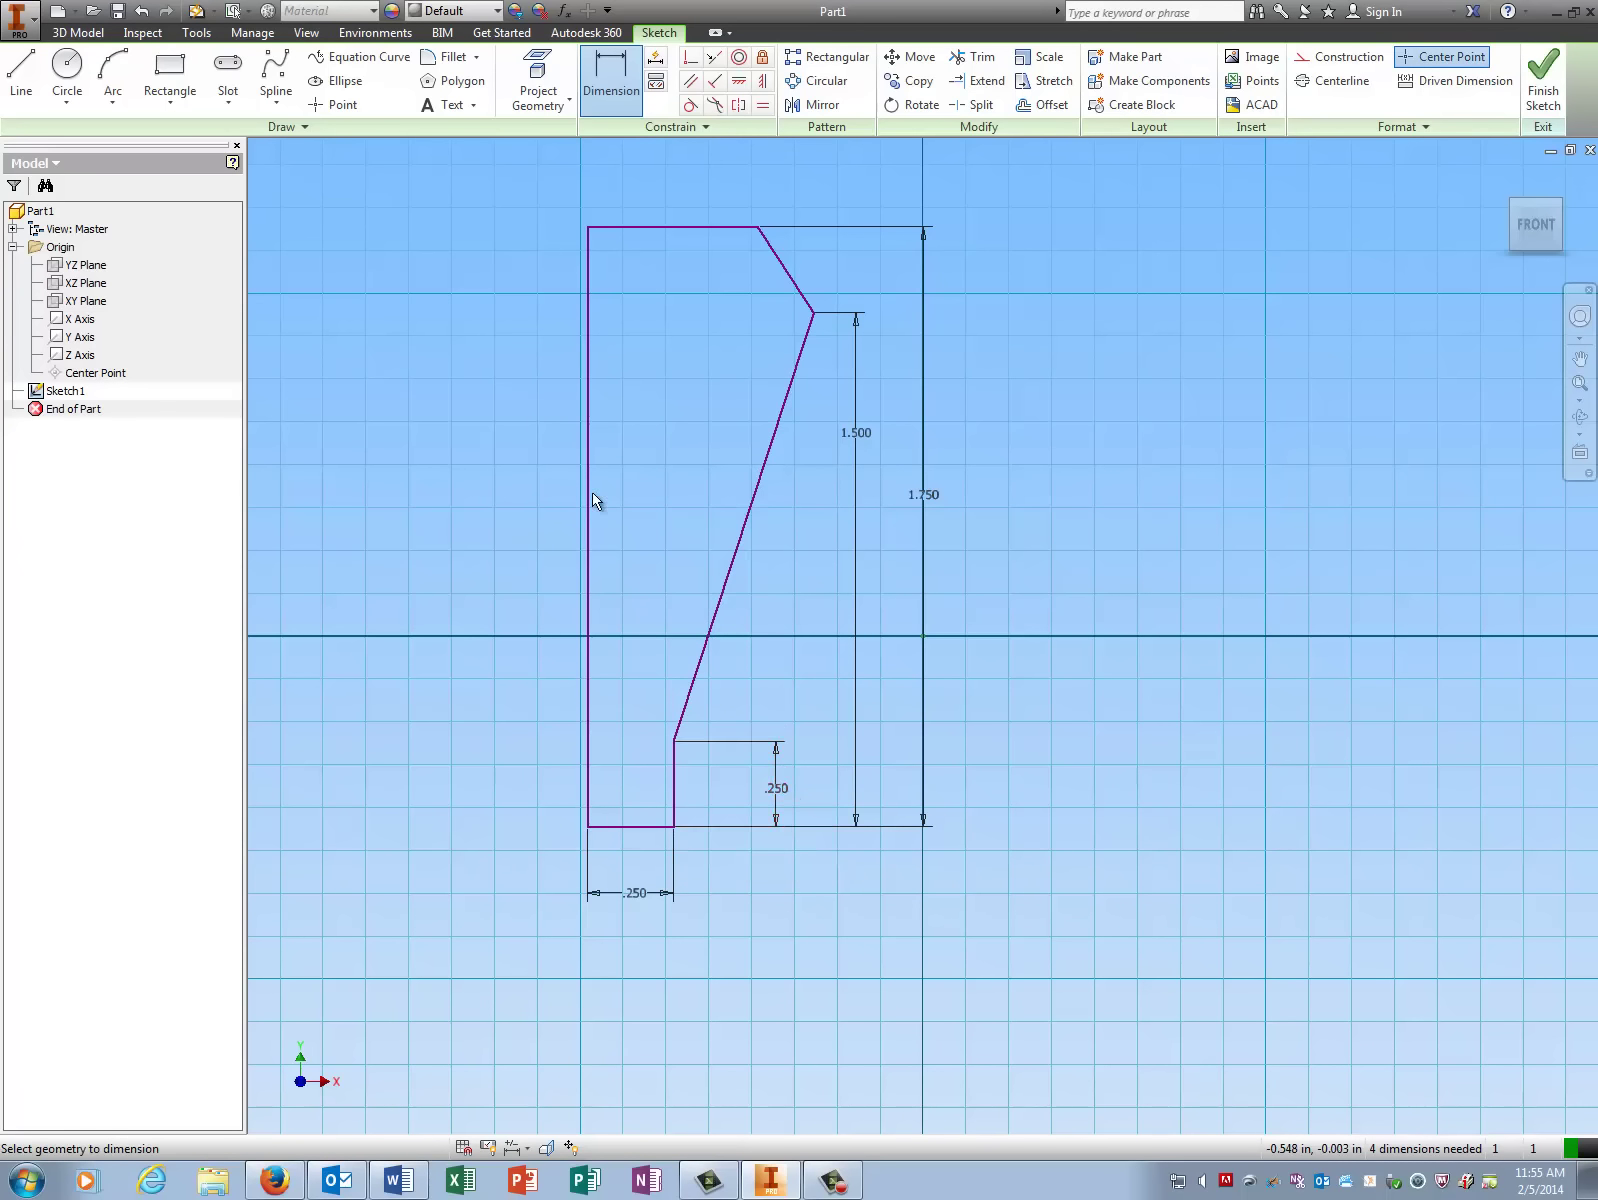
Dimension the horizontal distance from the long vertical edge to the outermost corner as 1.25/2 in.
left_click(586, 322)
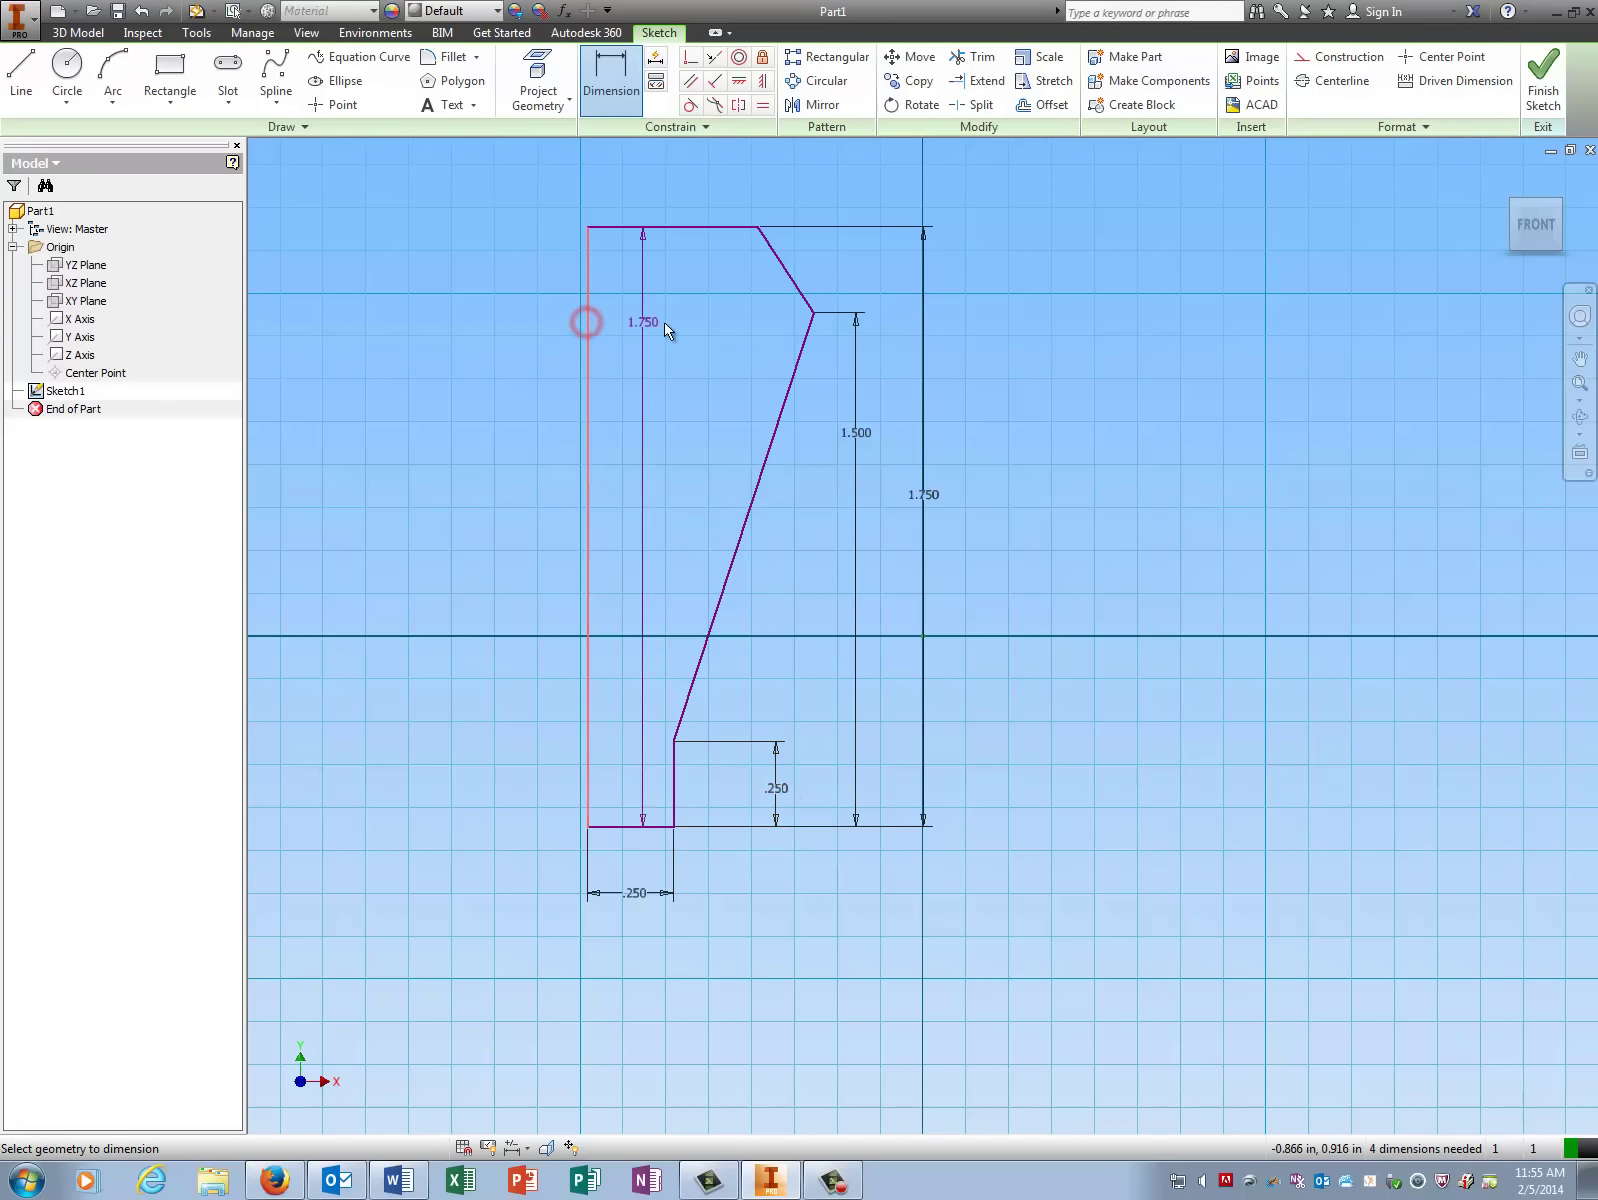
left_click(813, 314)
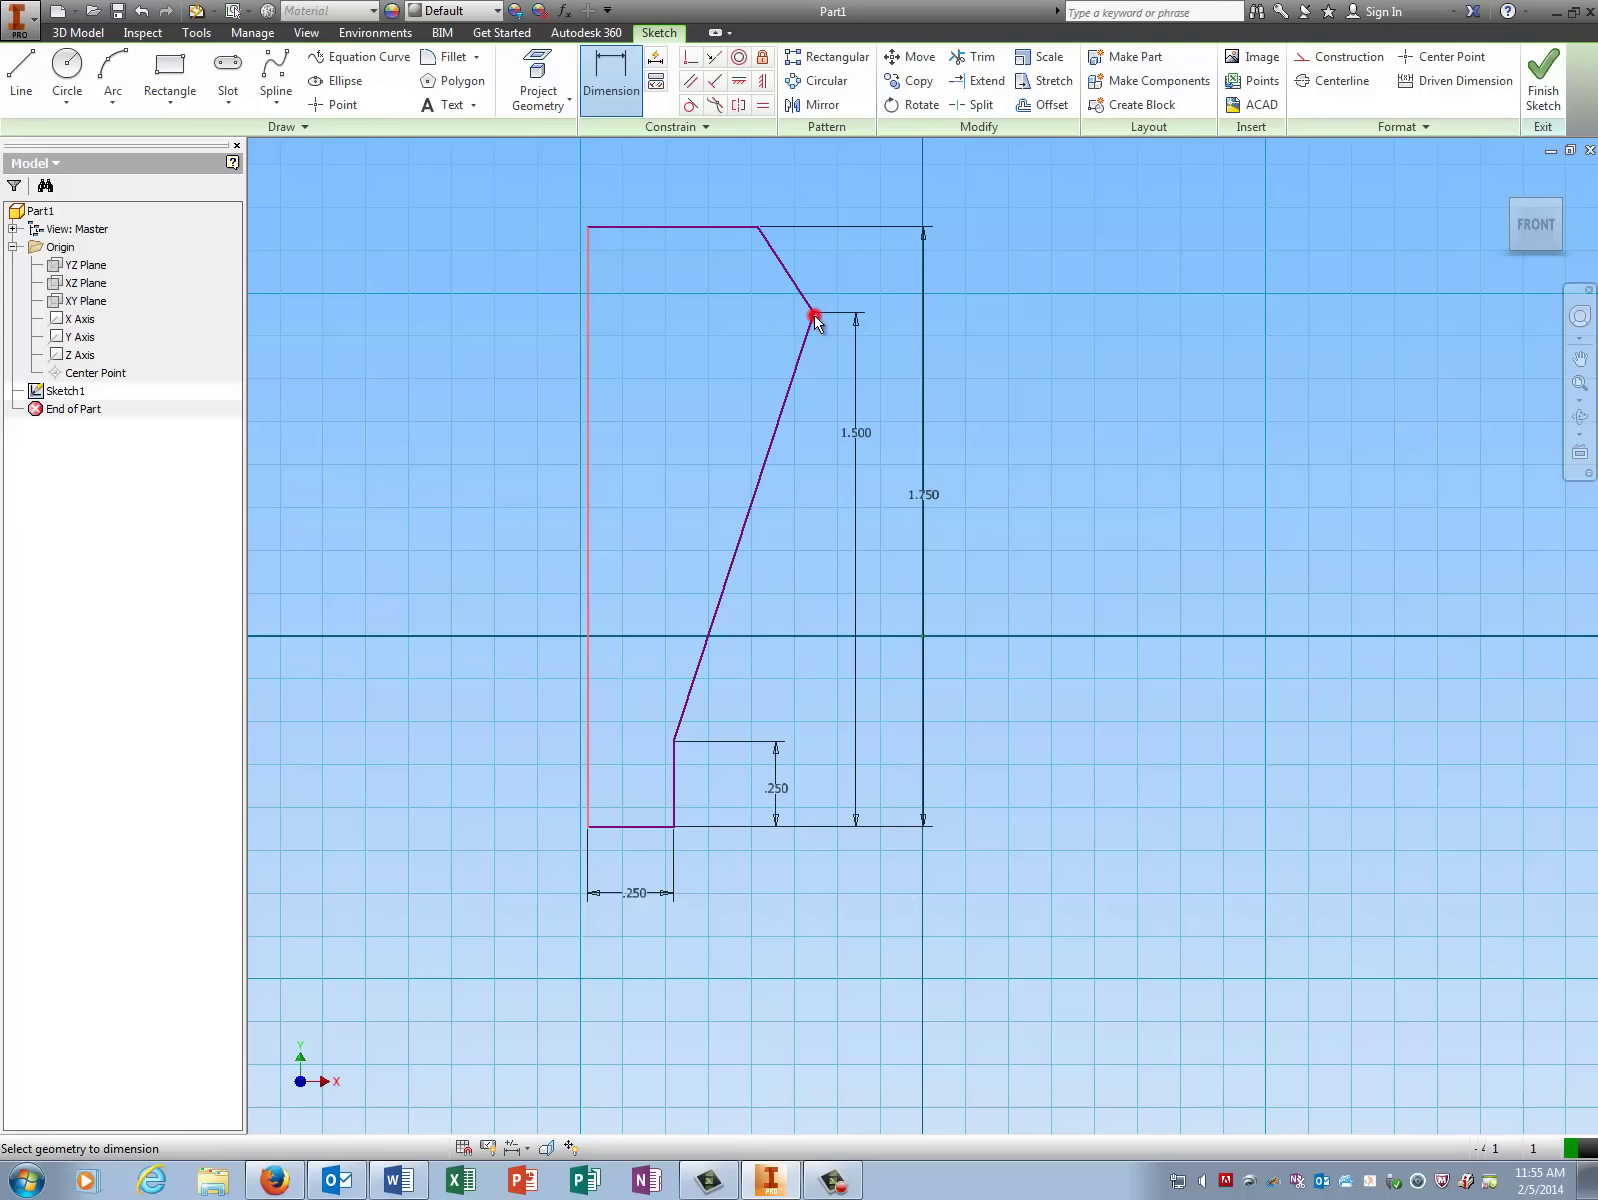
left_click(684, 175)
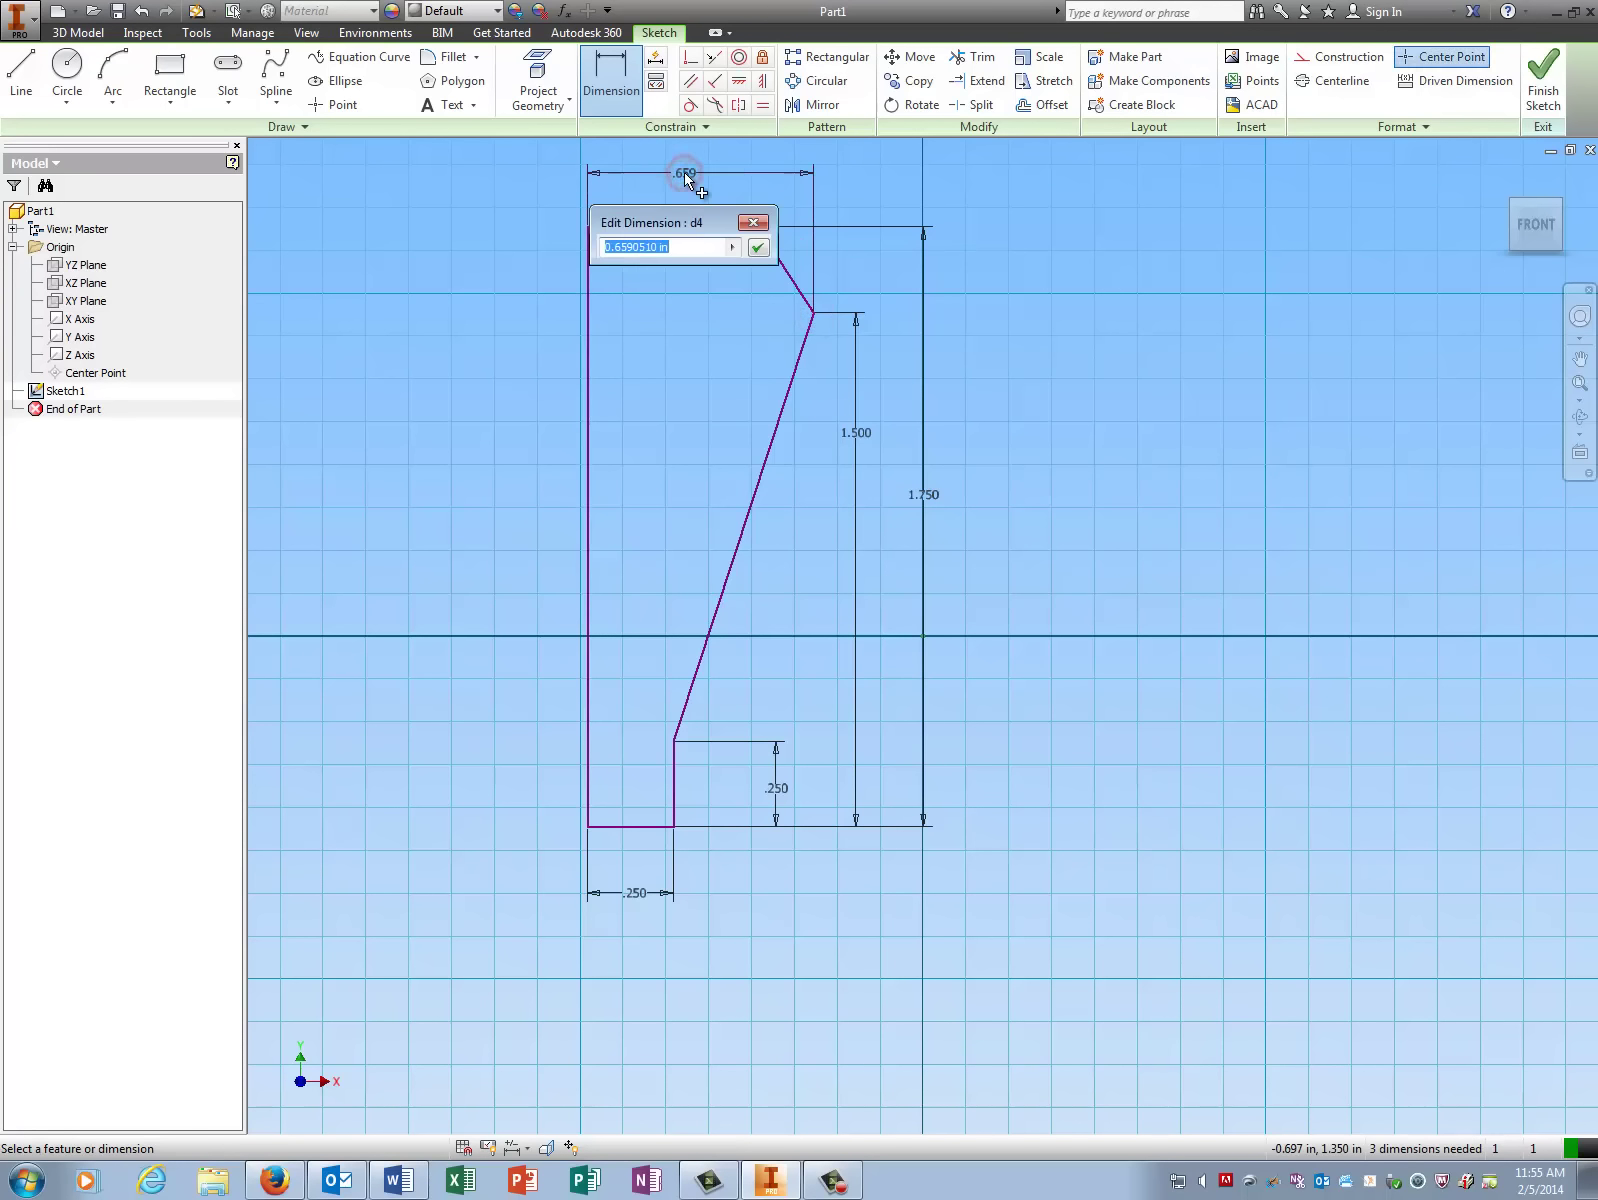
type("1.25/2")
key("Return")
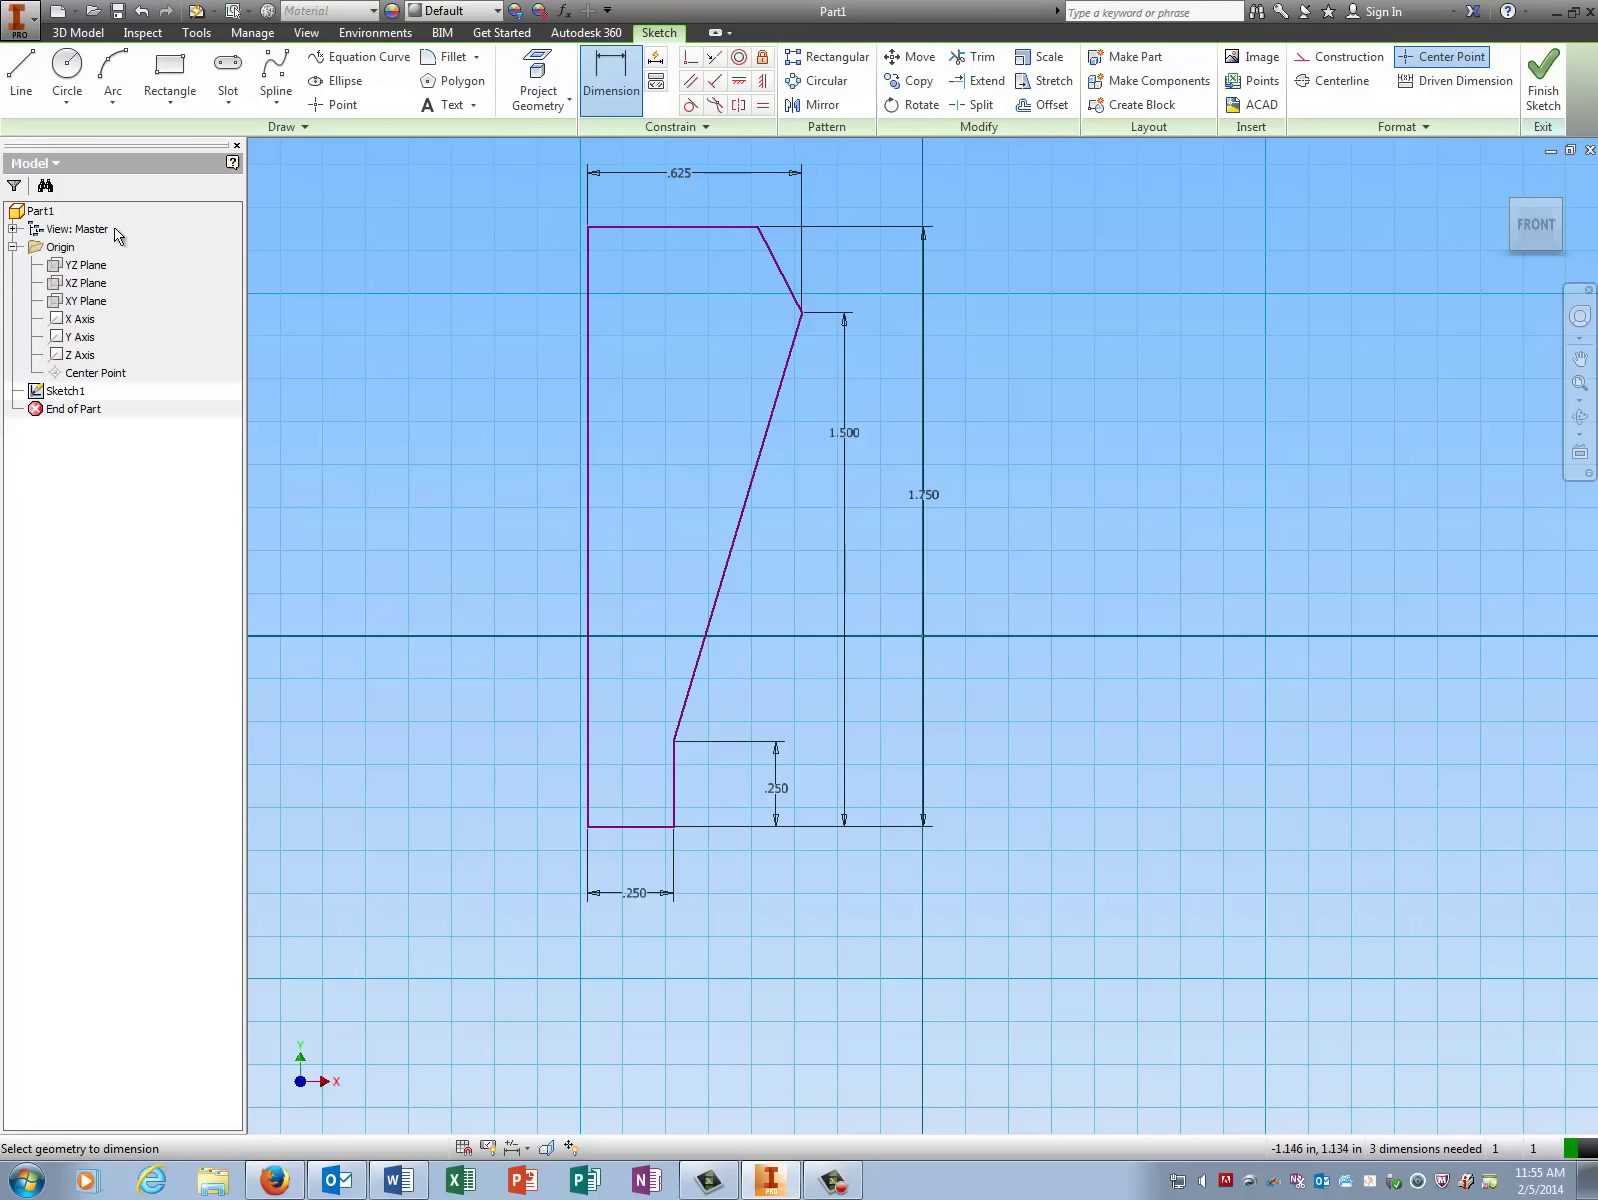
Draw a vertical helper line upward from the profile's outermost corner, ending above the top edge.
left_click(20, 98)
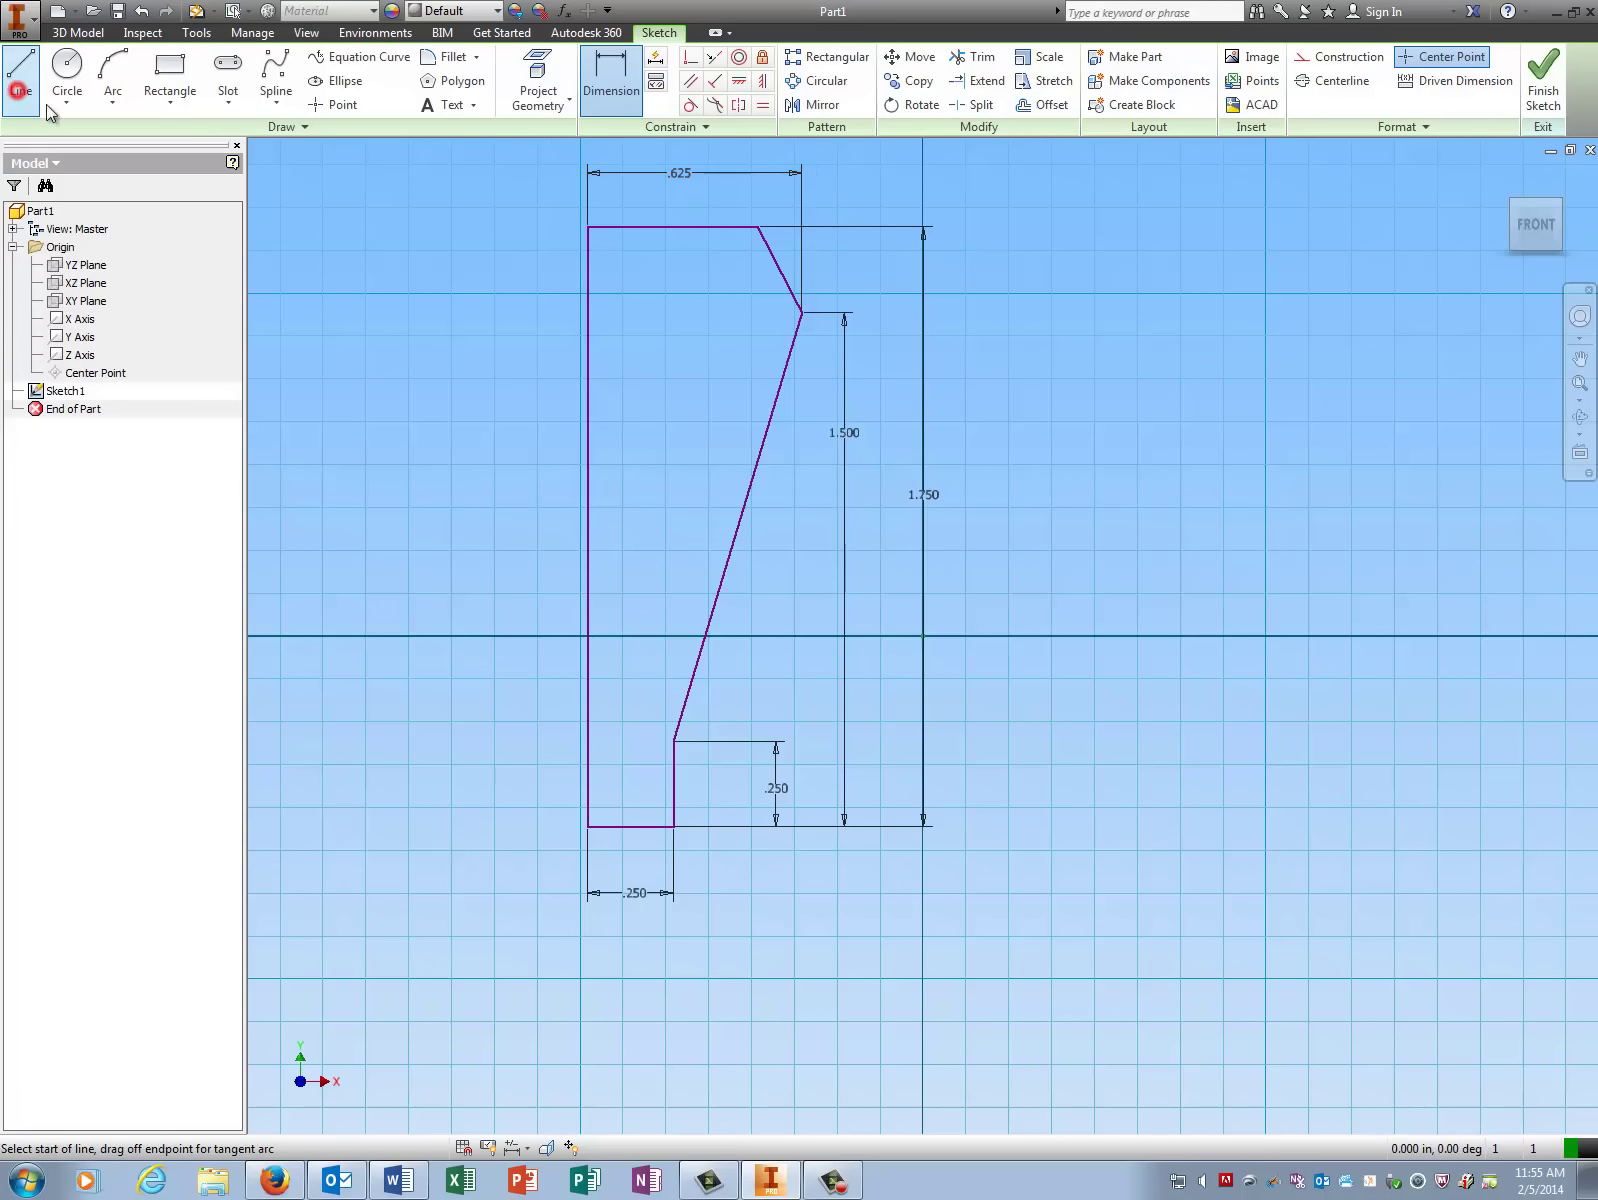
left_click(801, 313)
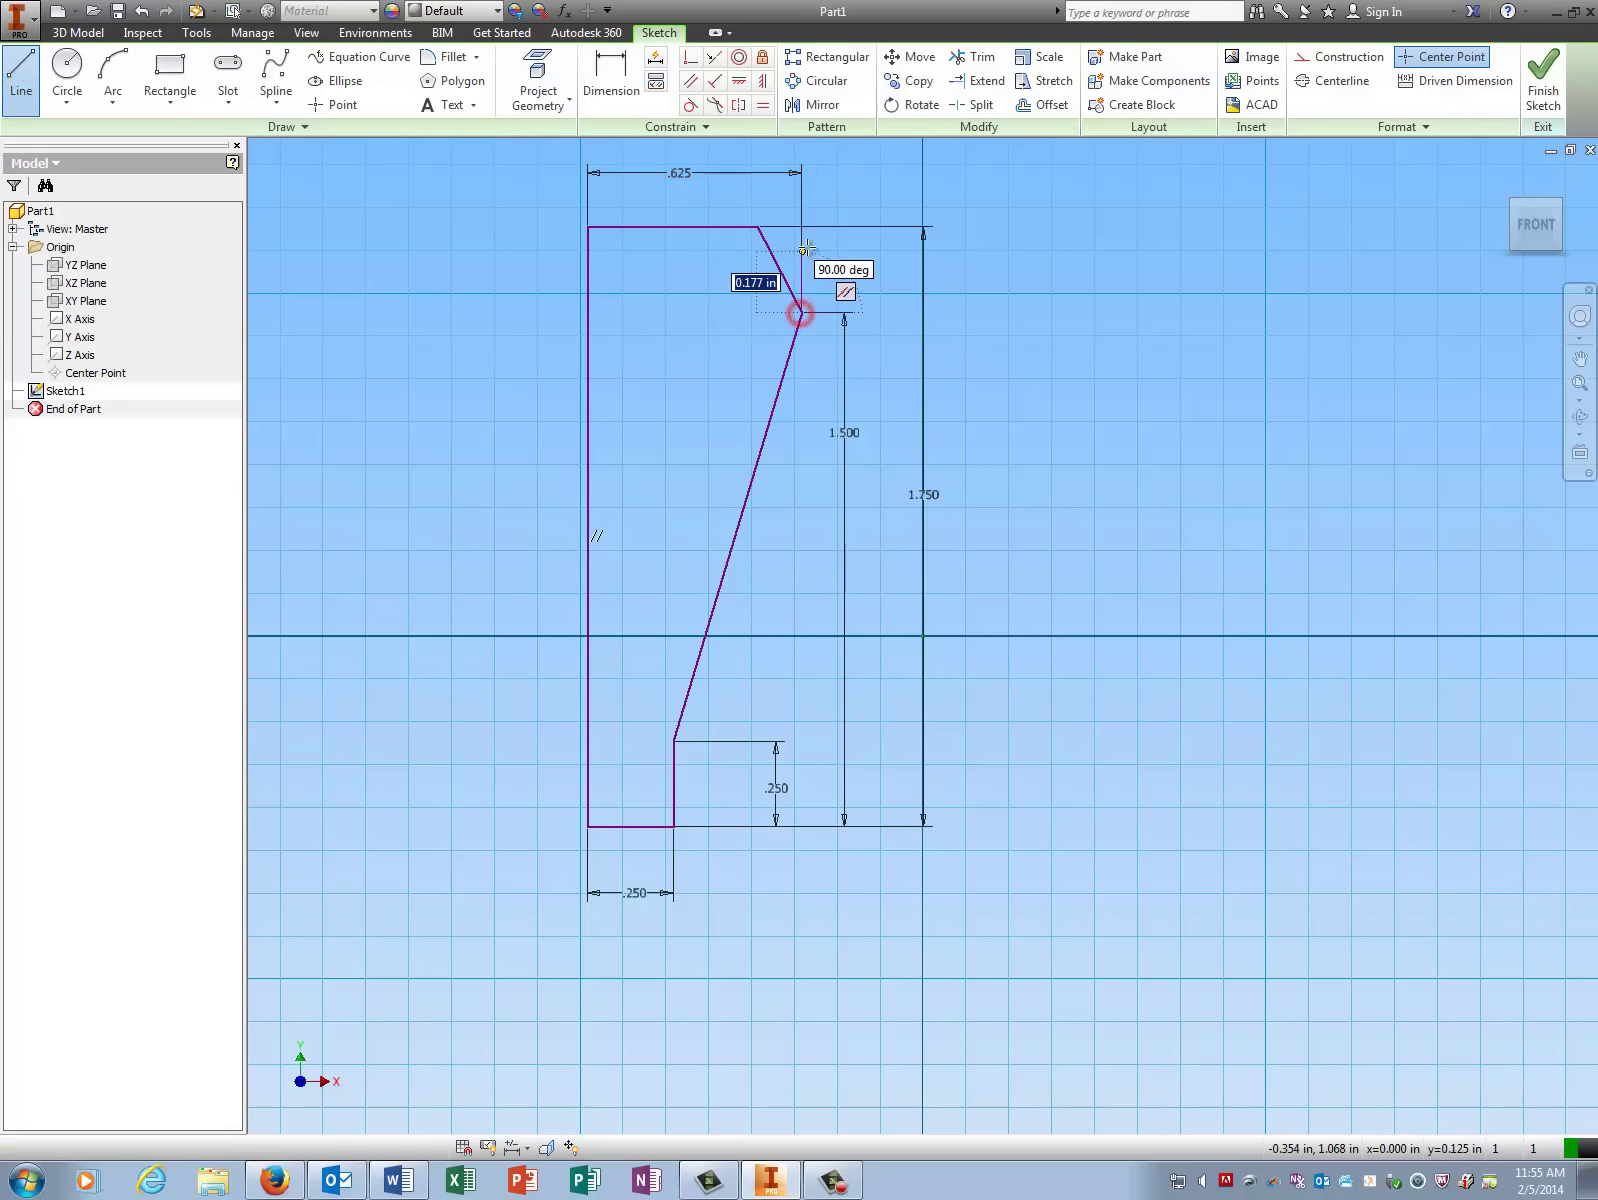
left_click(801, 192)
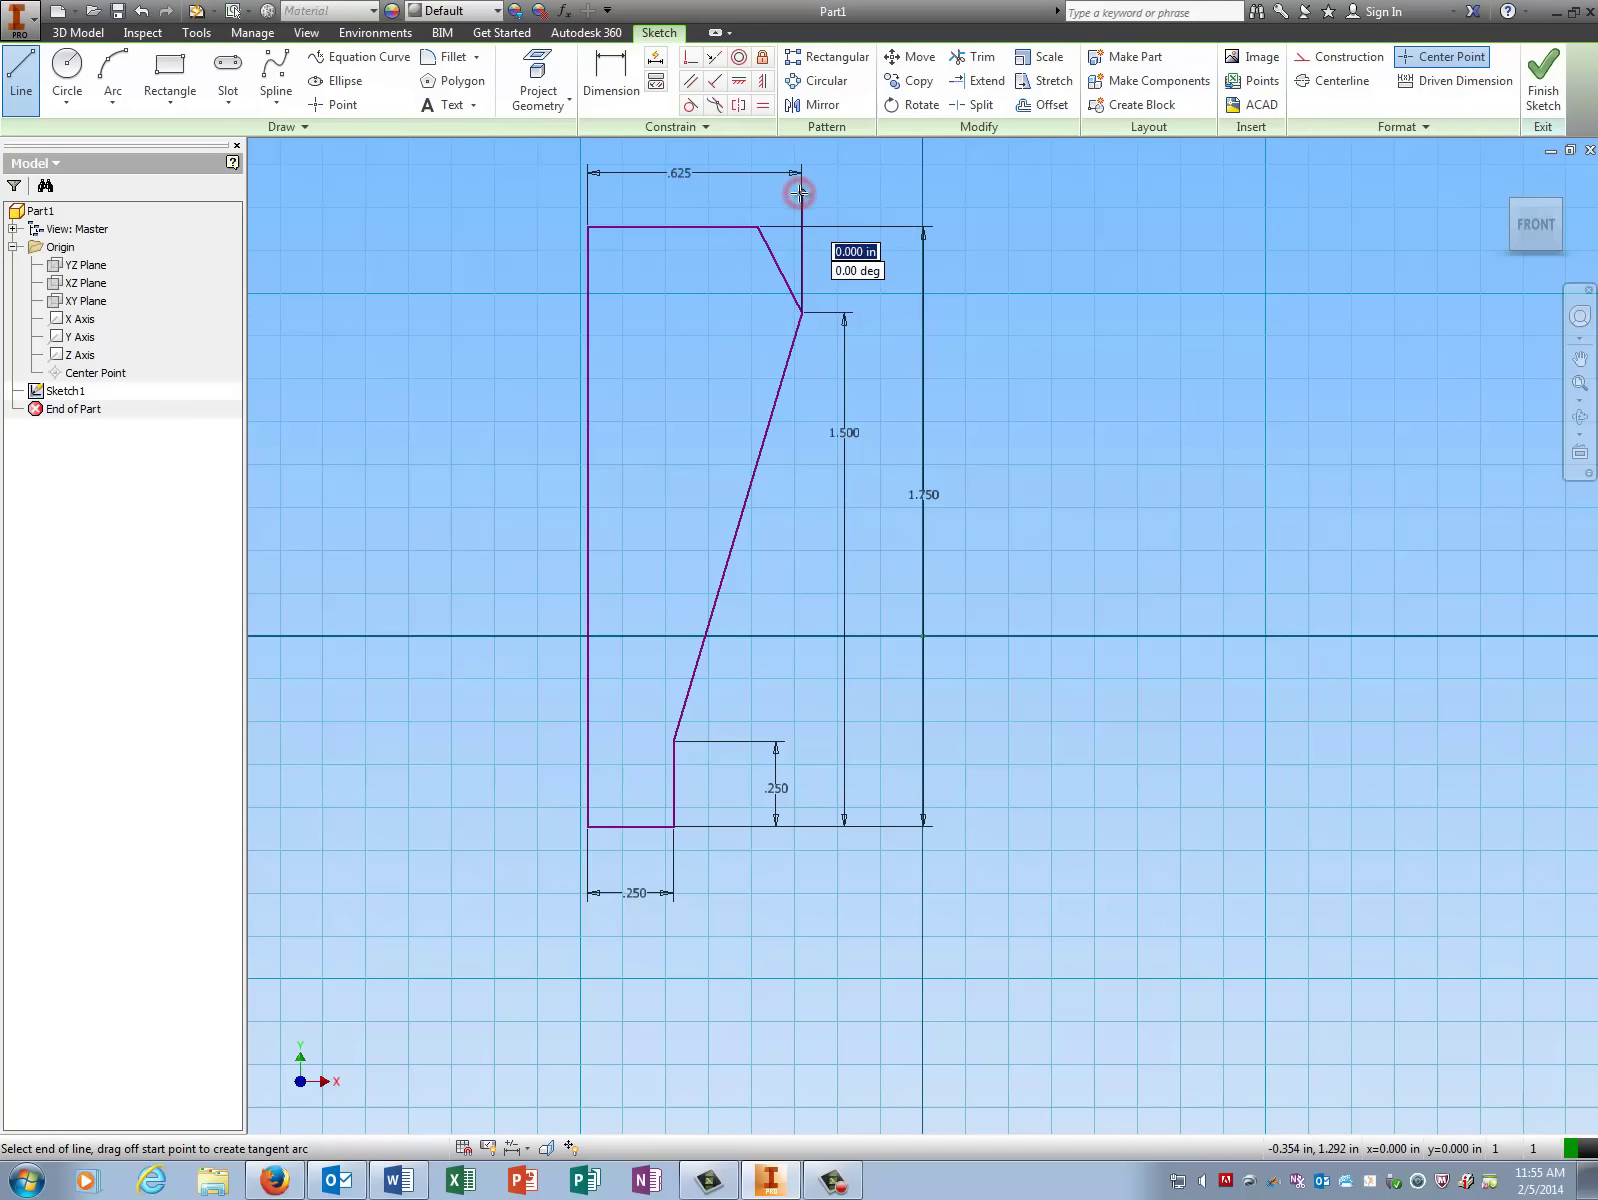
Dimension the angle between the upper slanted edge and the vertical helper line as 15 degrees.
left_click(611, 75)
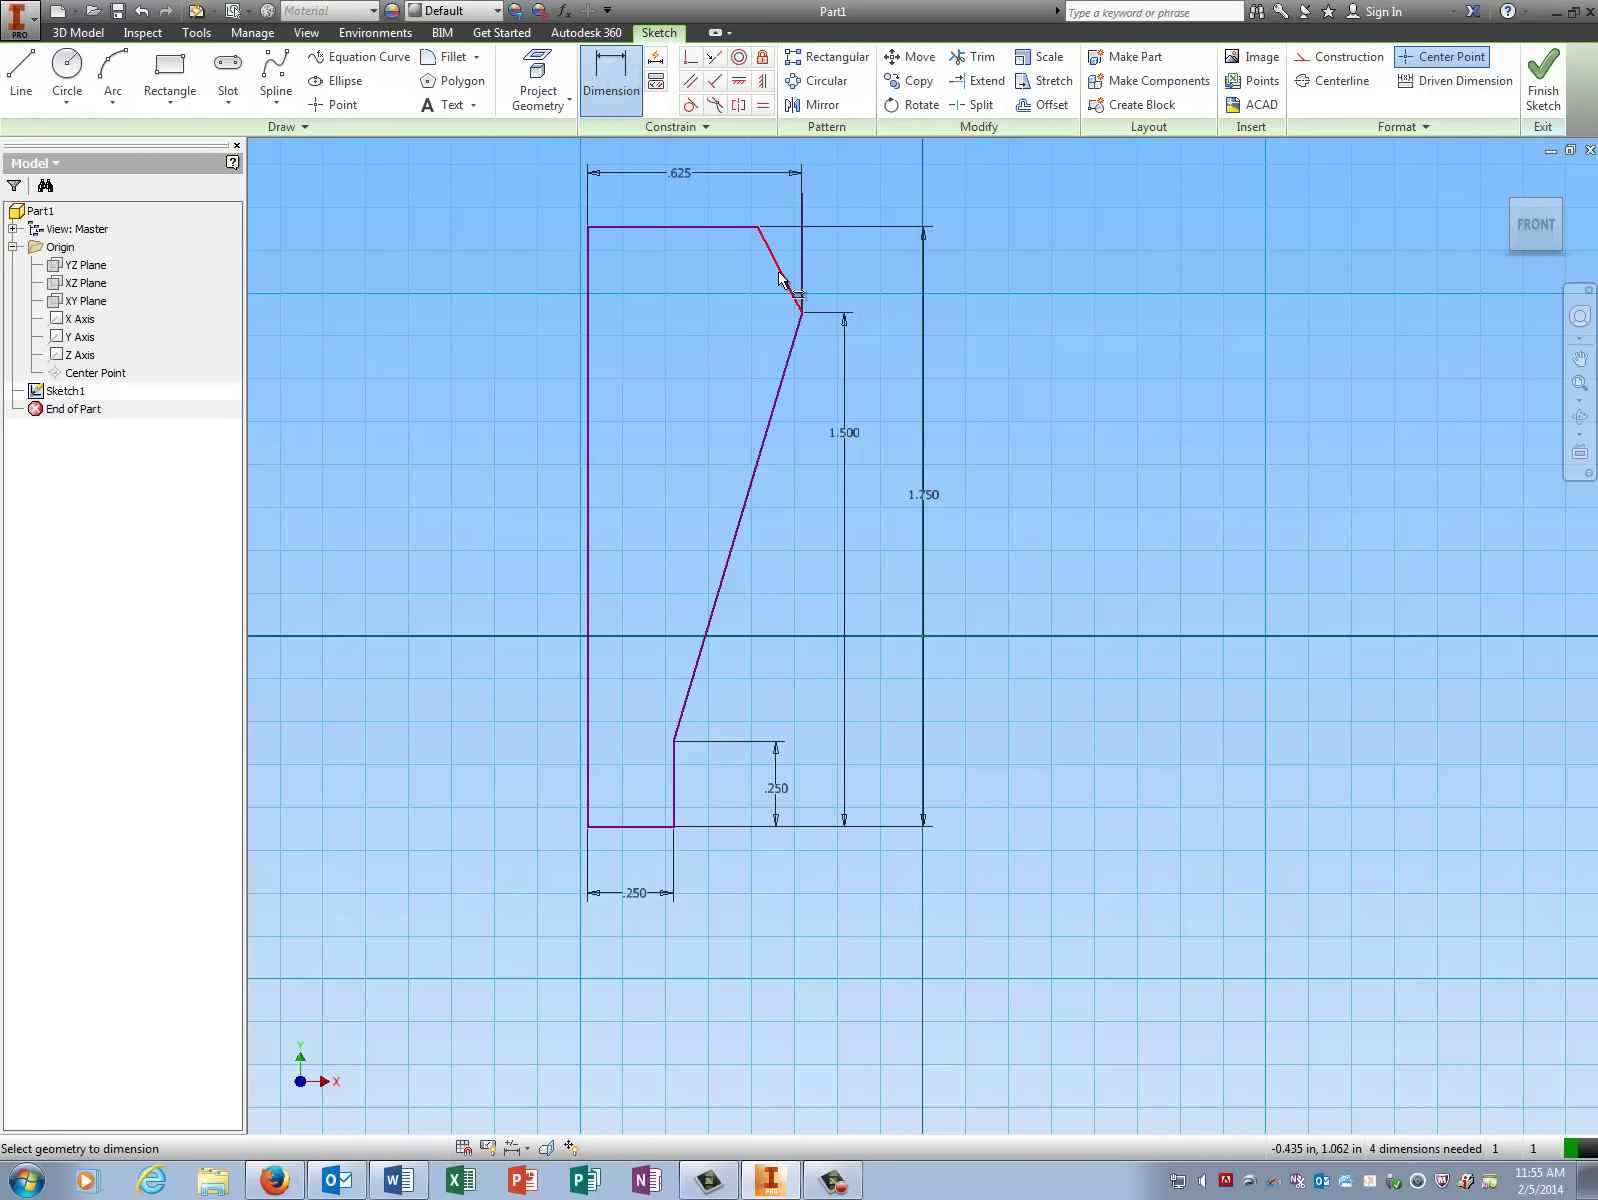
left_click(780, 276)
left_click(803, 260)
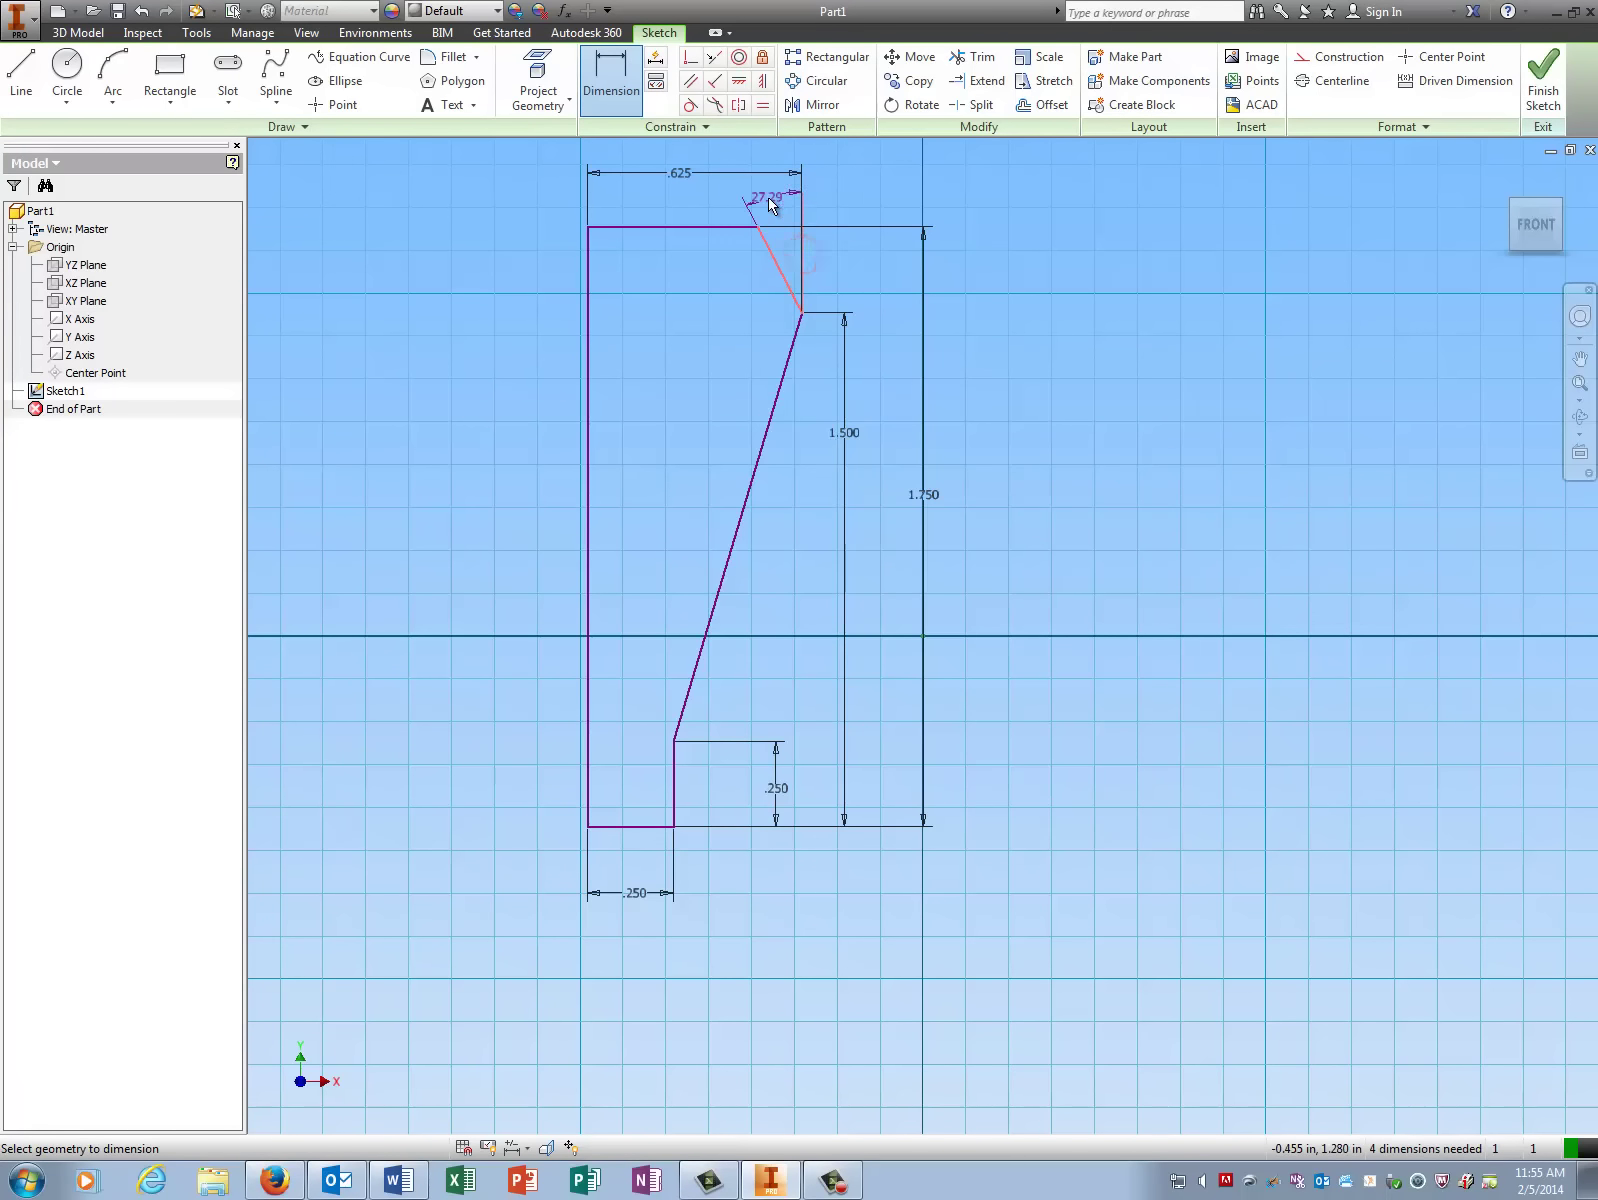
left_click(768, 200)
type("15")
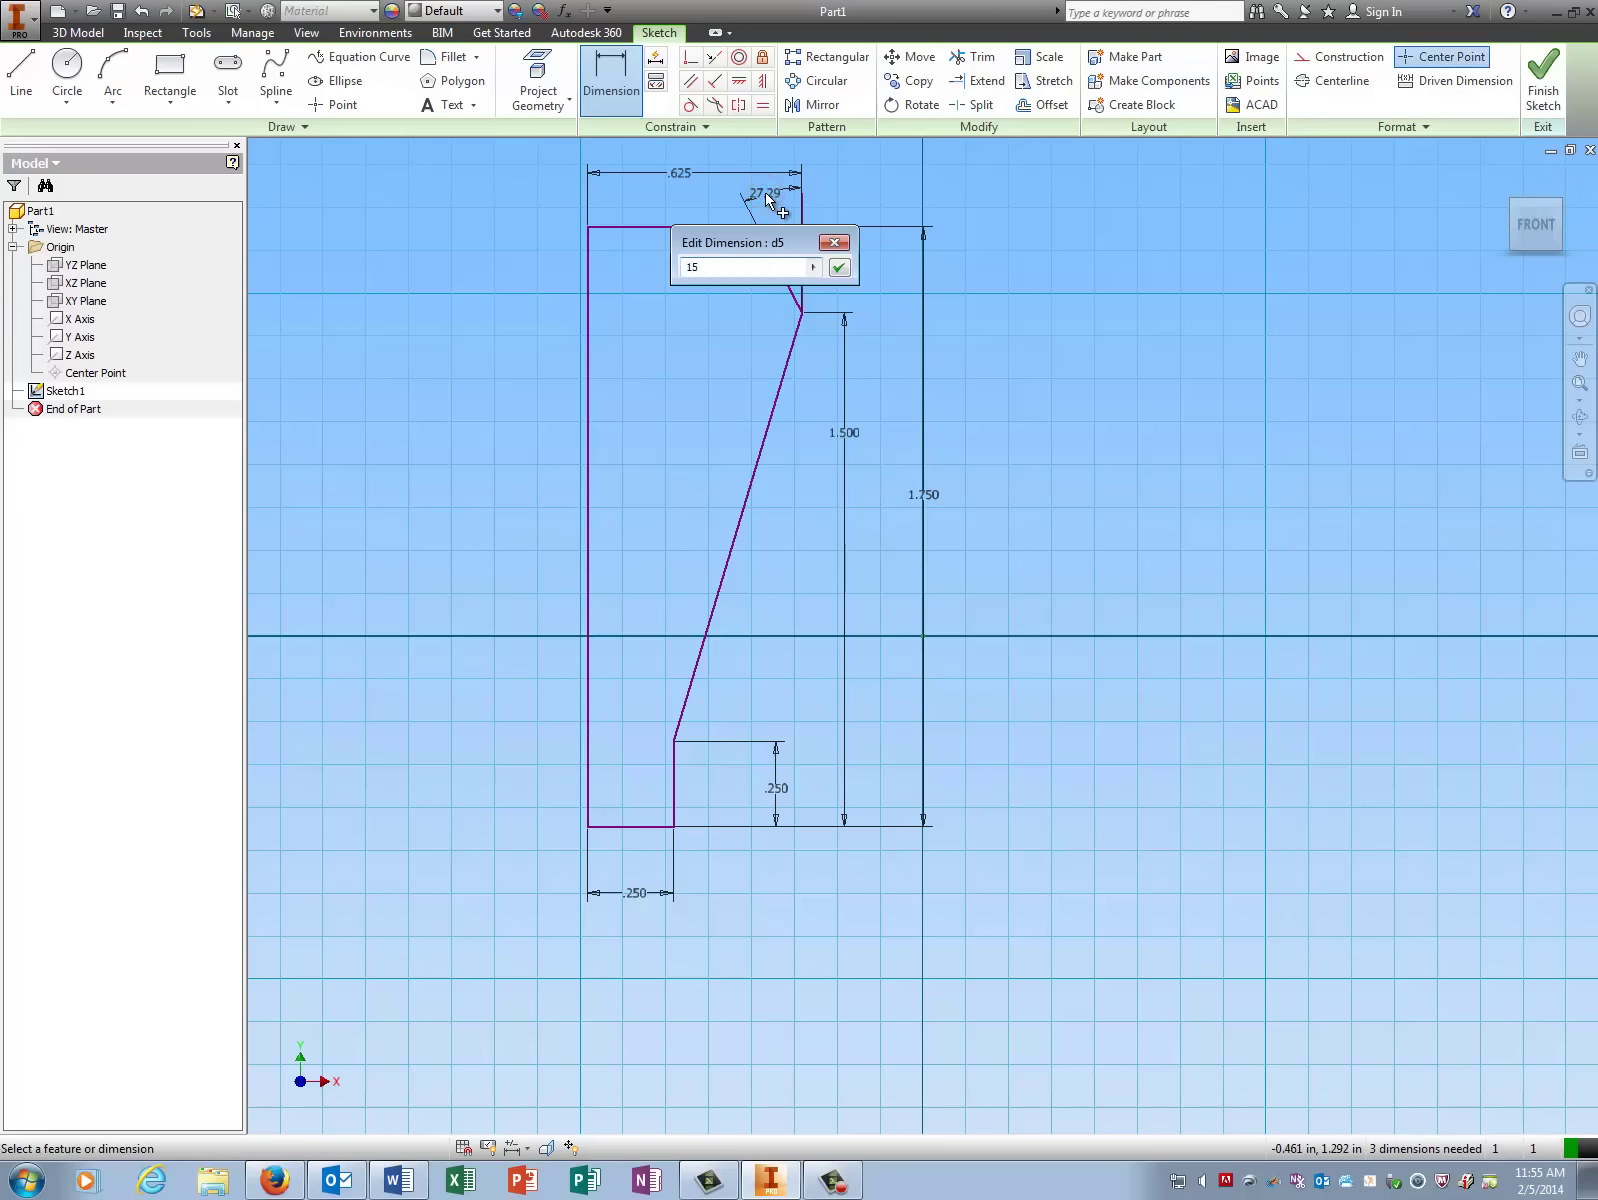
key("Return")
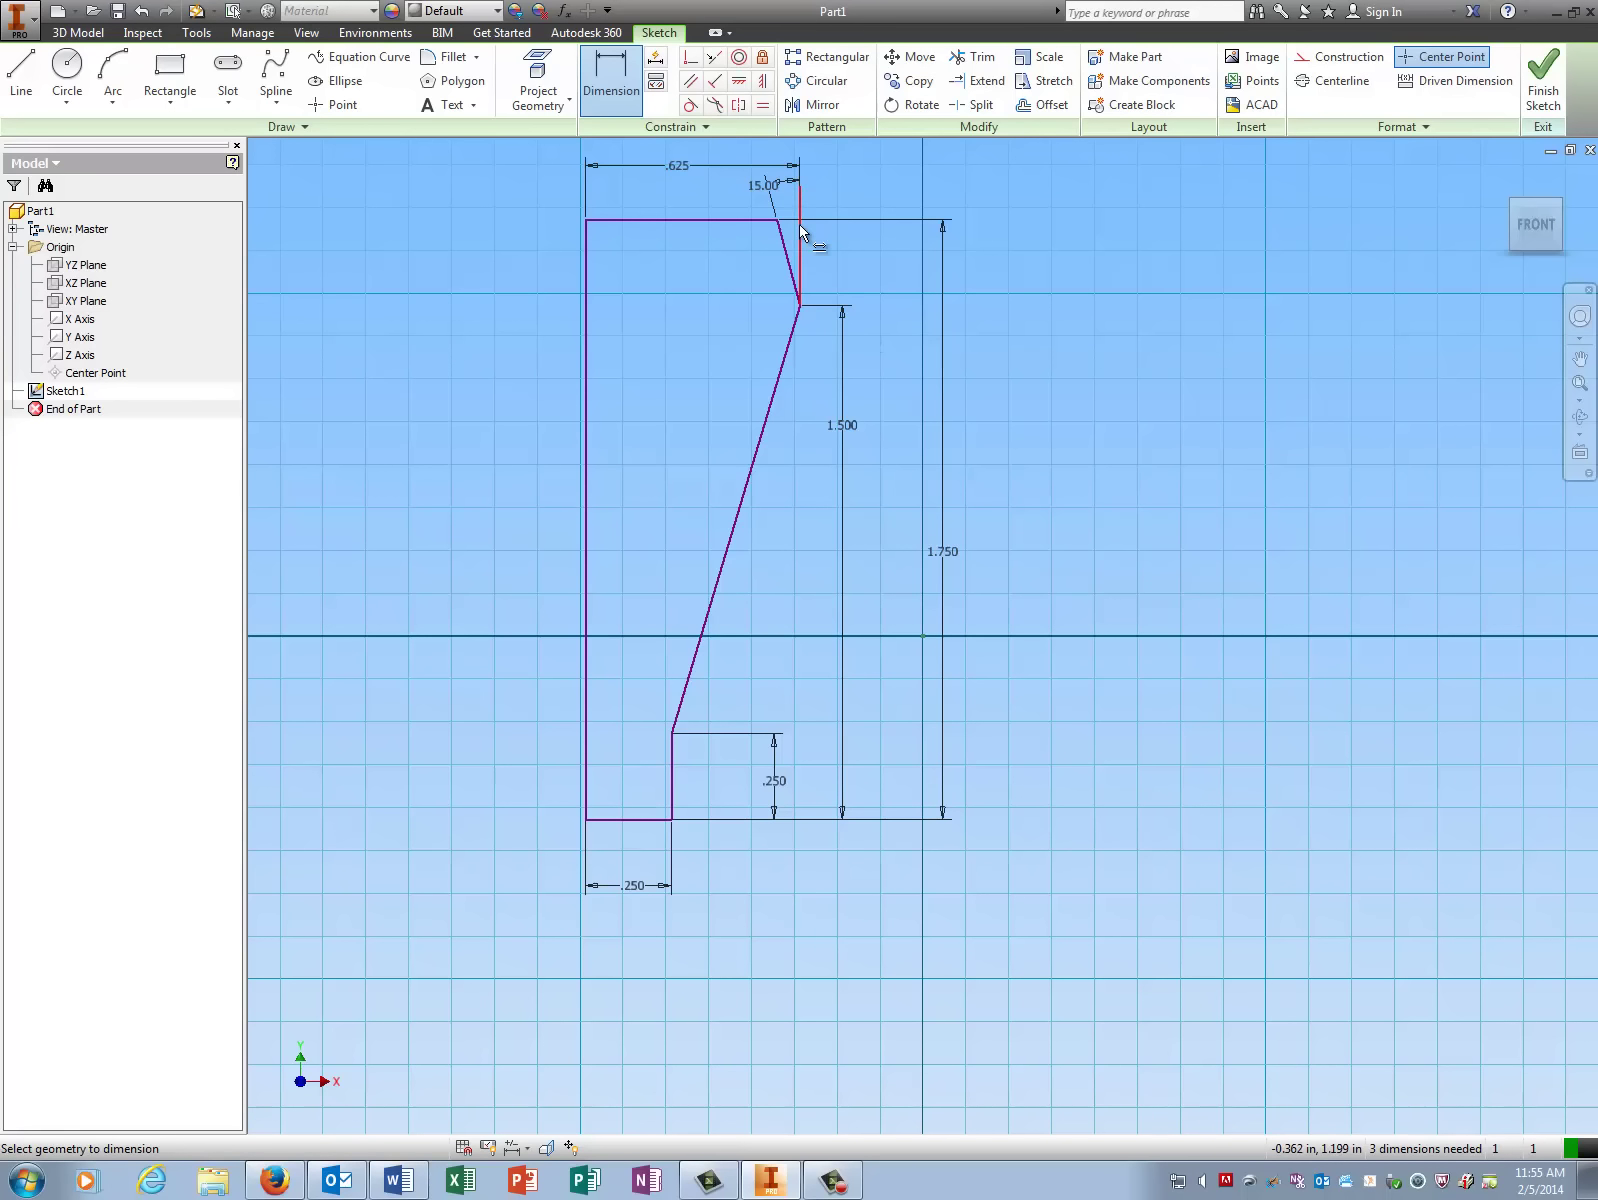
Delete the vertical helper line together with the .625 width dimension.
key("Escape")
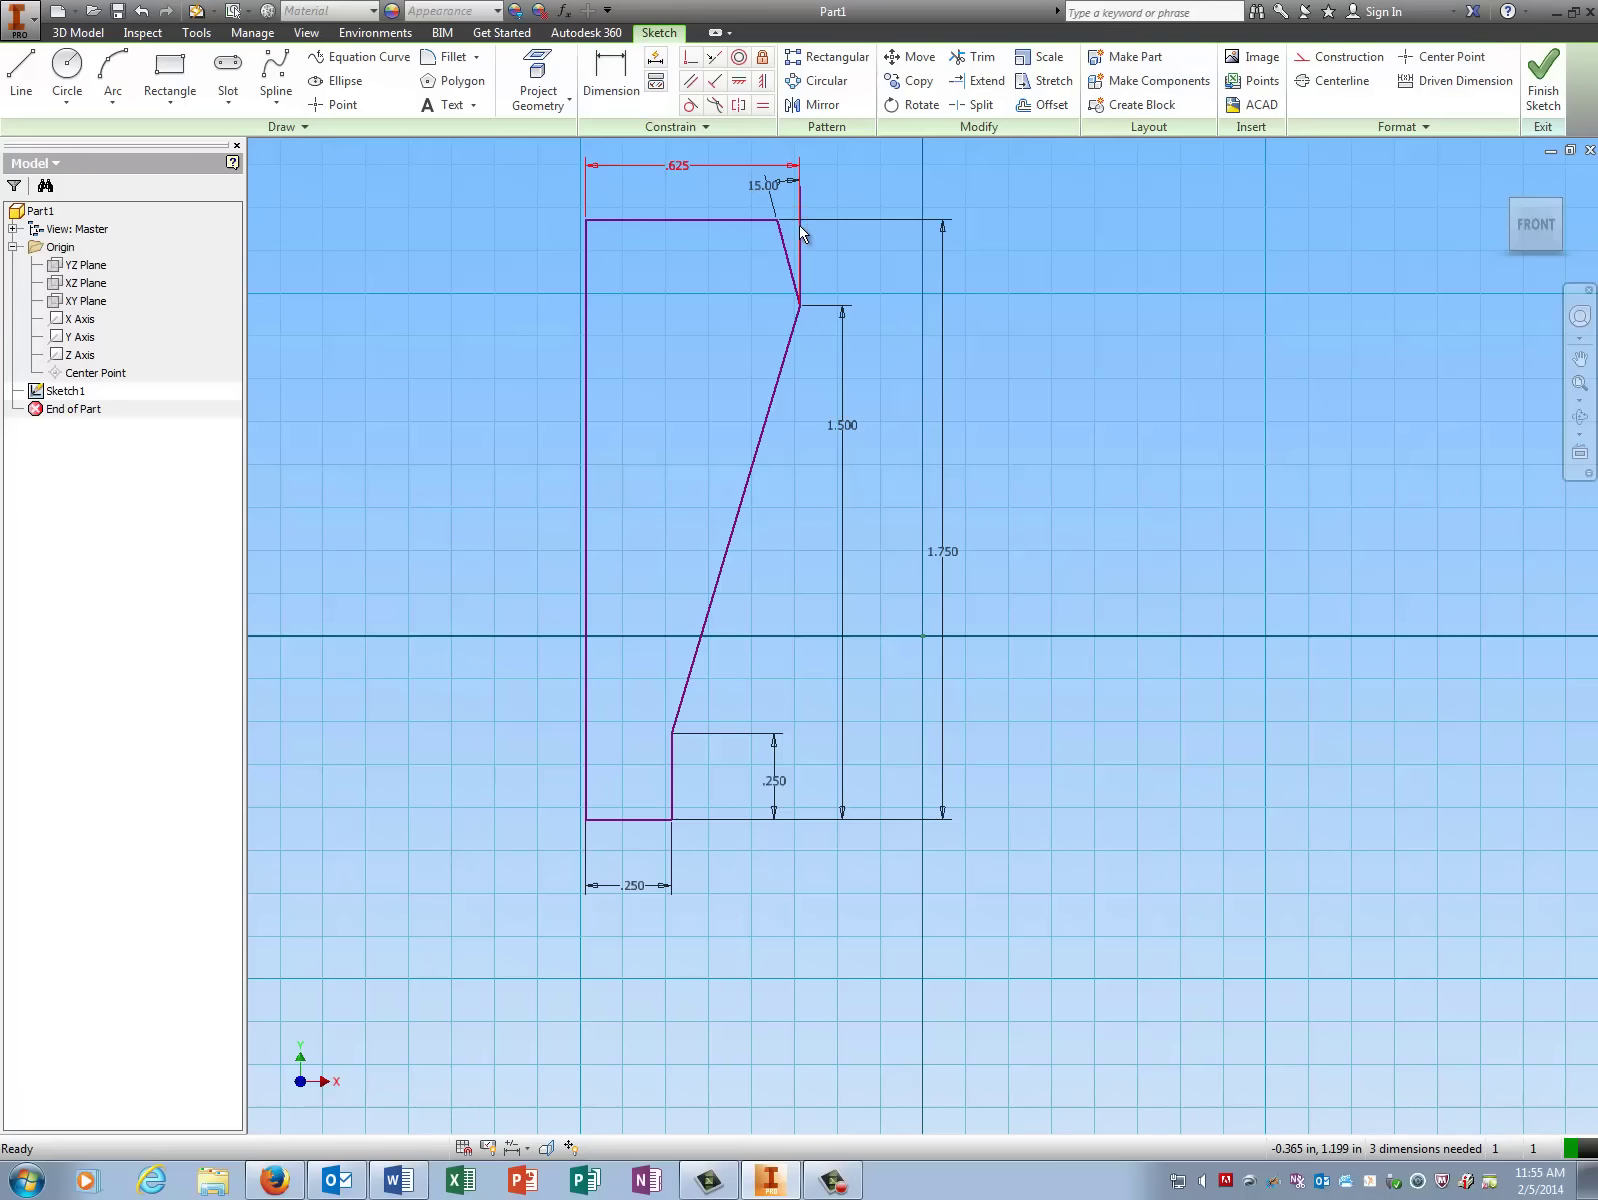
key("Delete")
left_click(800, 230)
key("Delete")
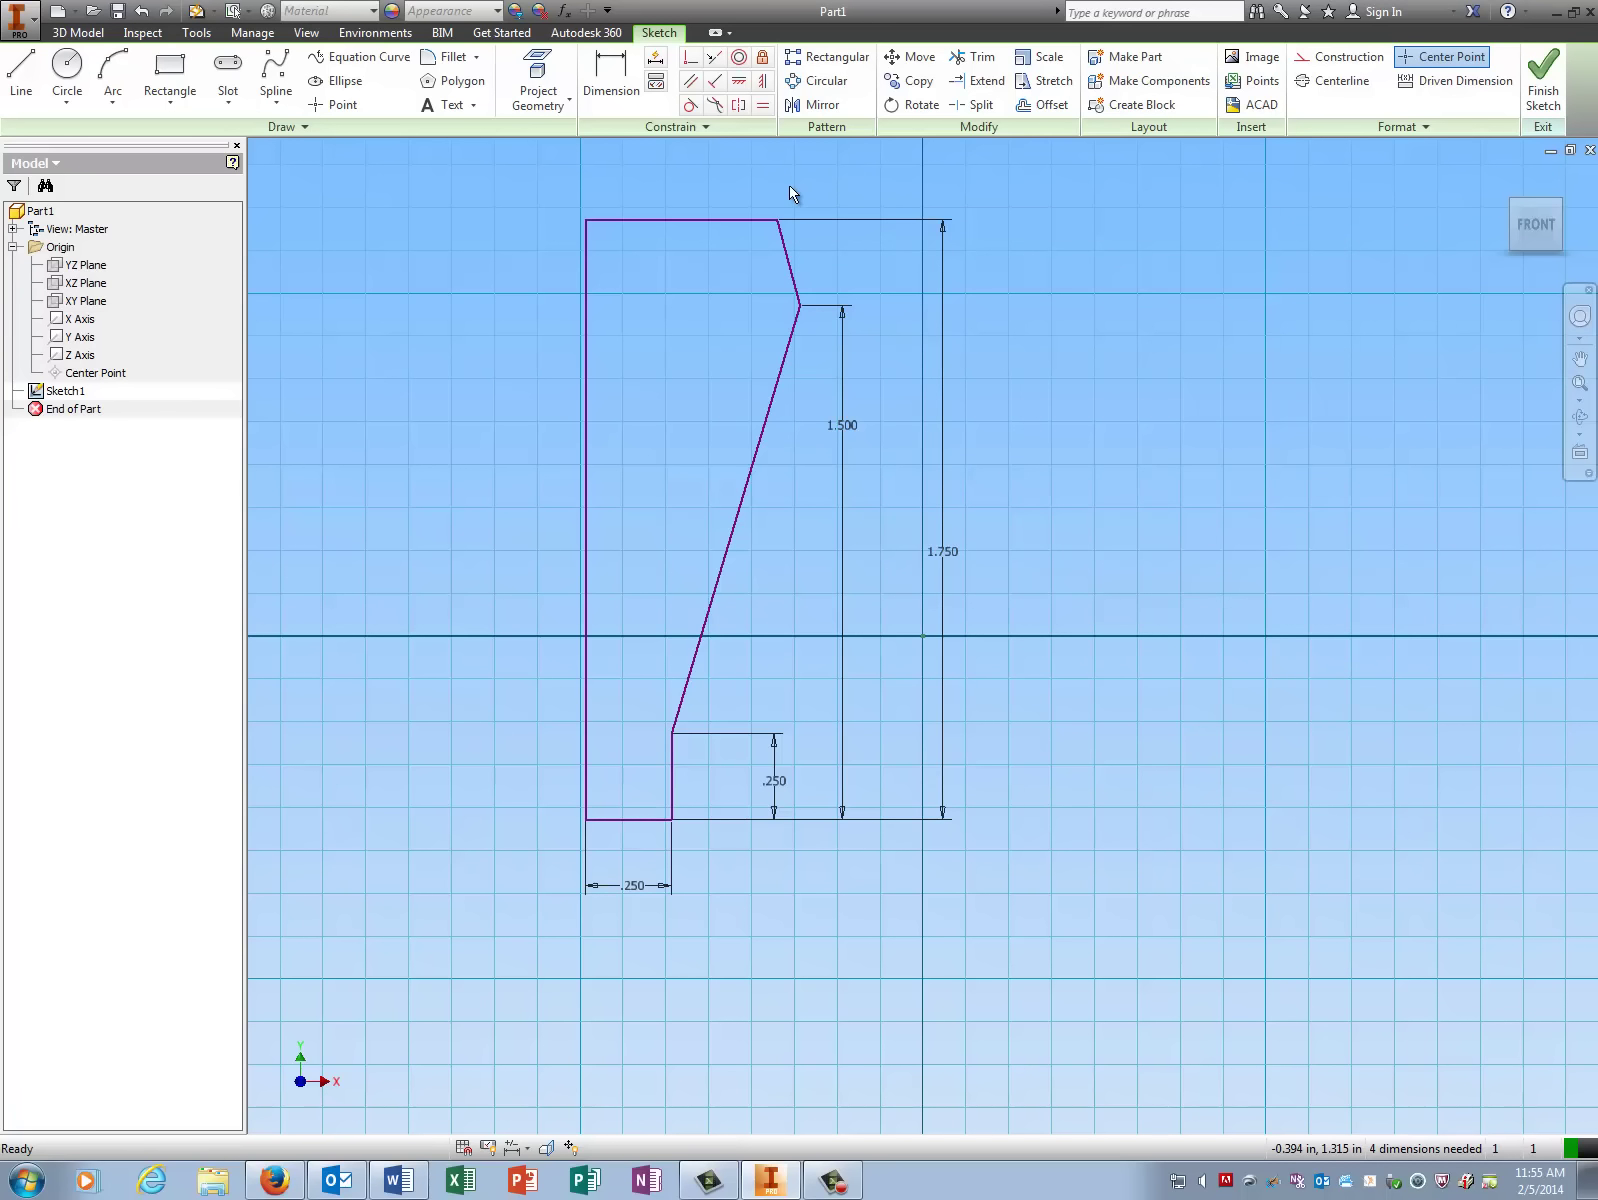
Finish the sketch and revolve the closed profile a full turn about its long vertical edge.
left_click(1545, 85)
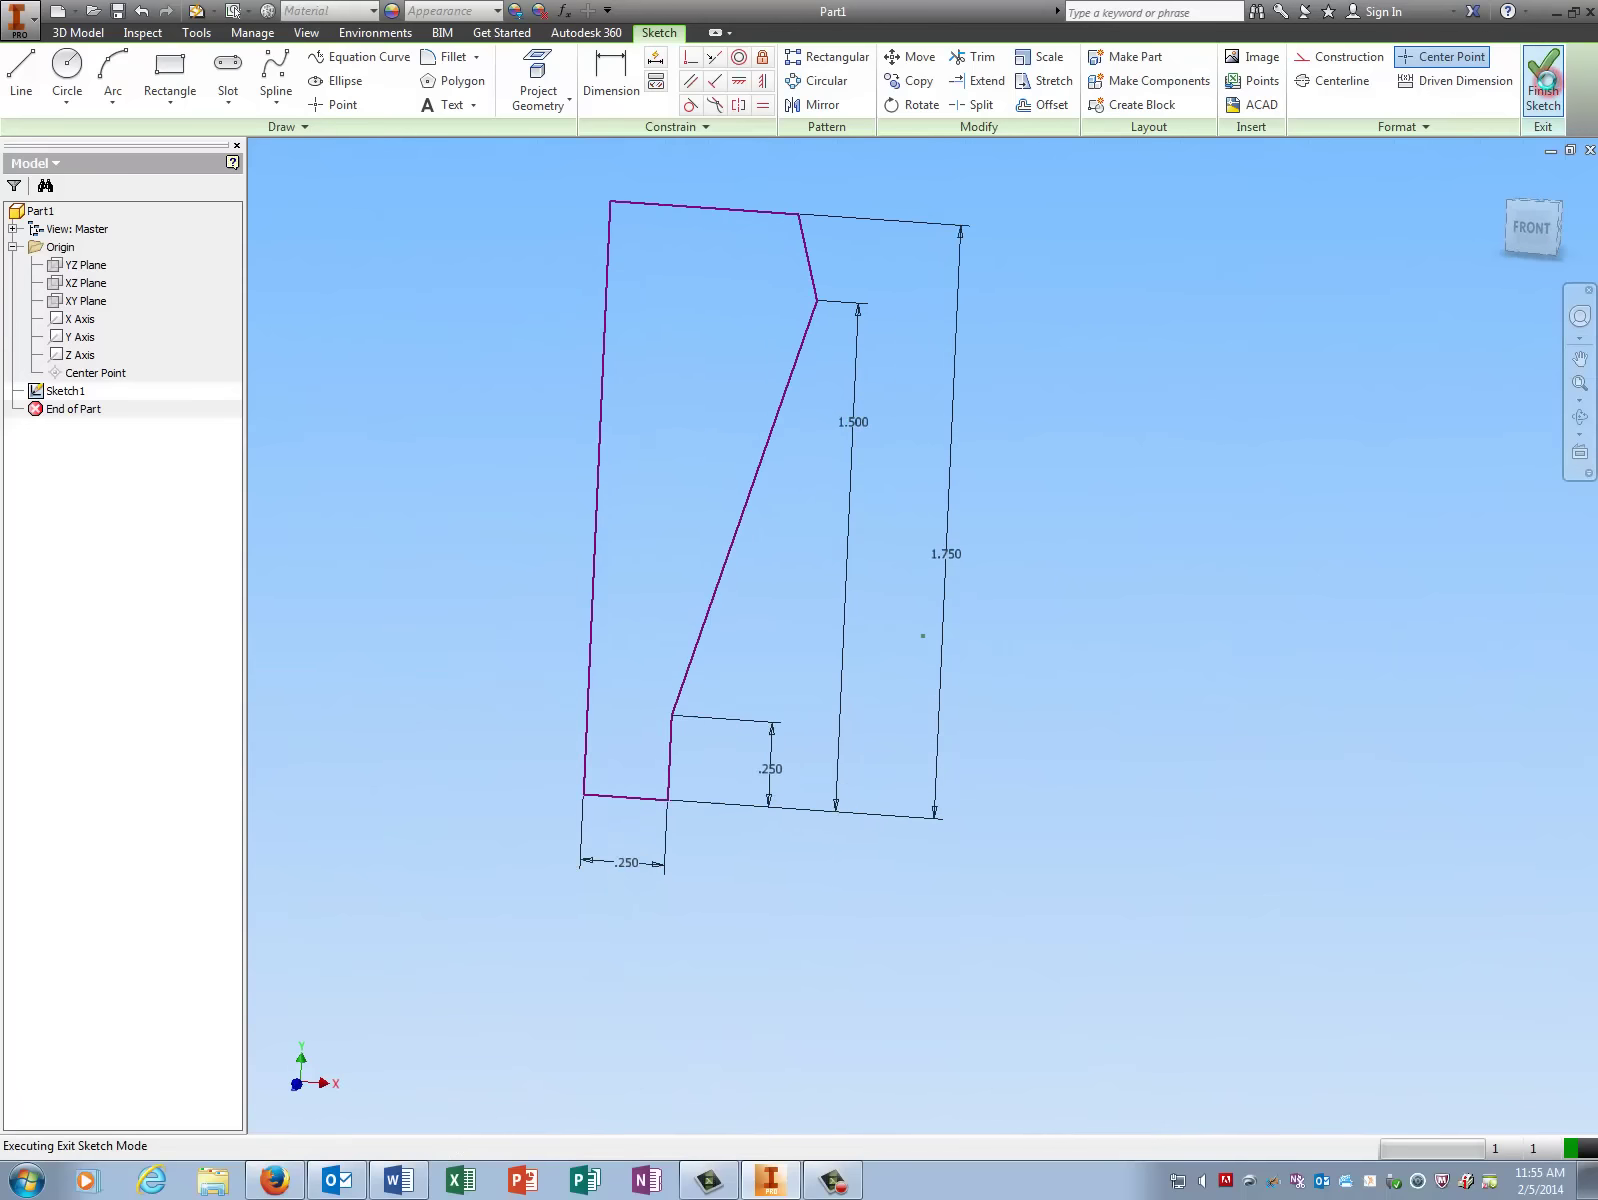
left_click(210, 78)
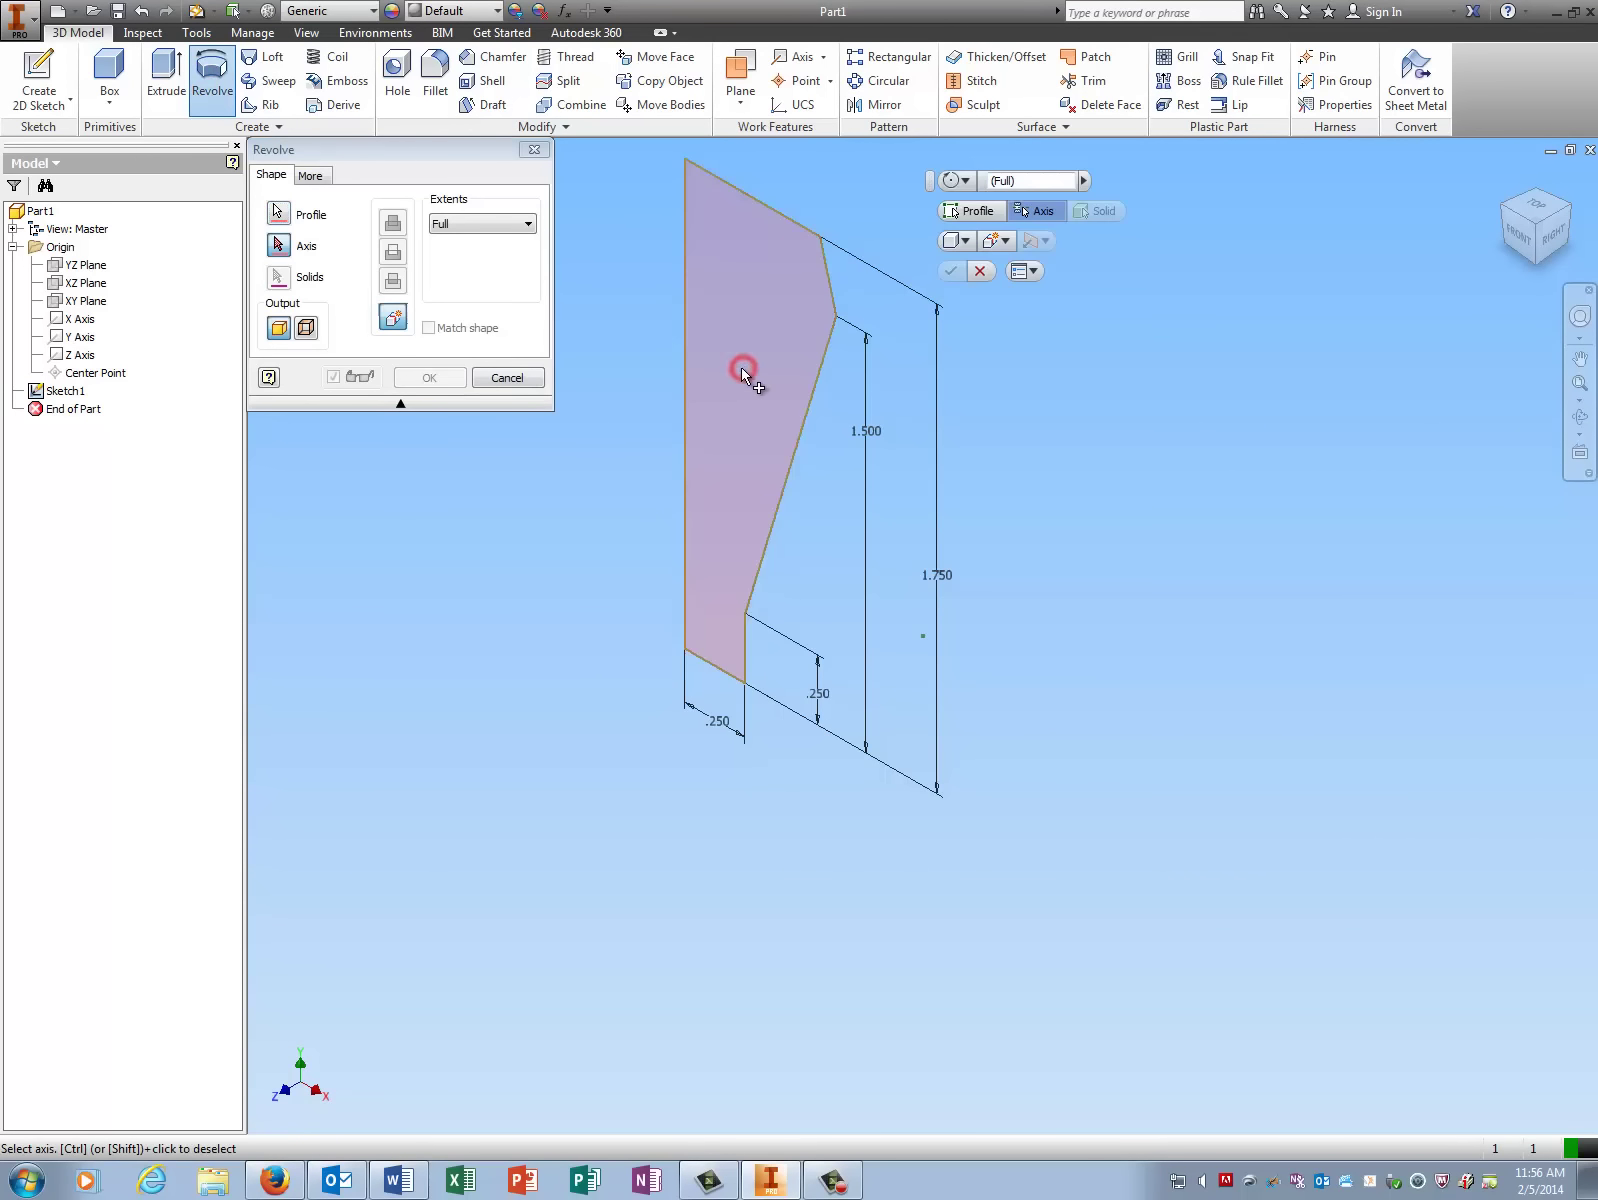
left_click(685, 380)
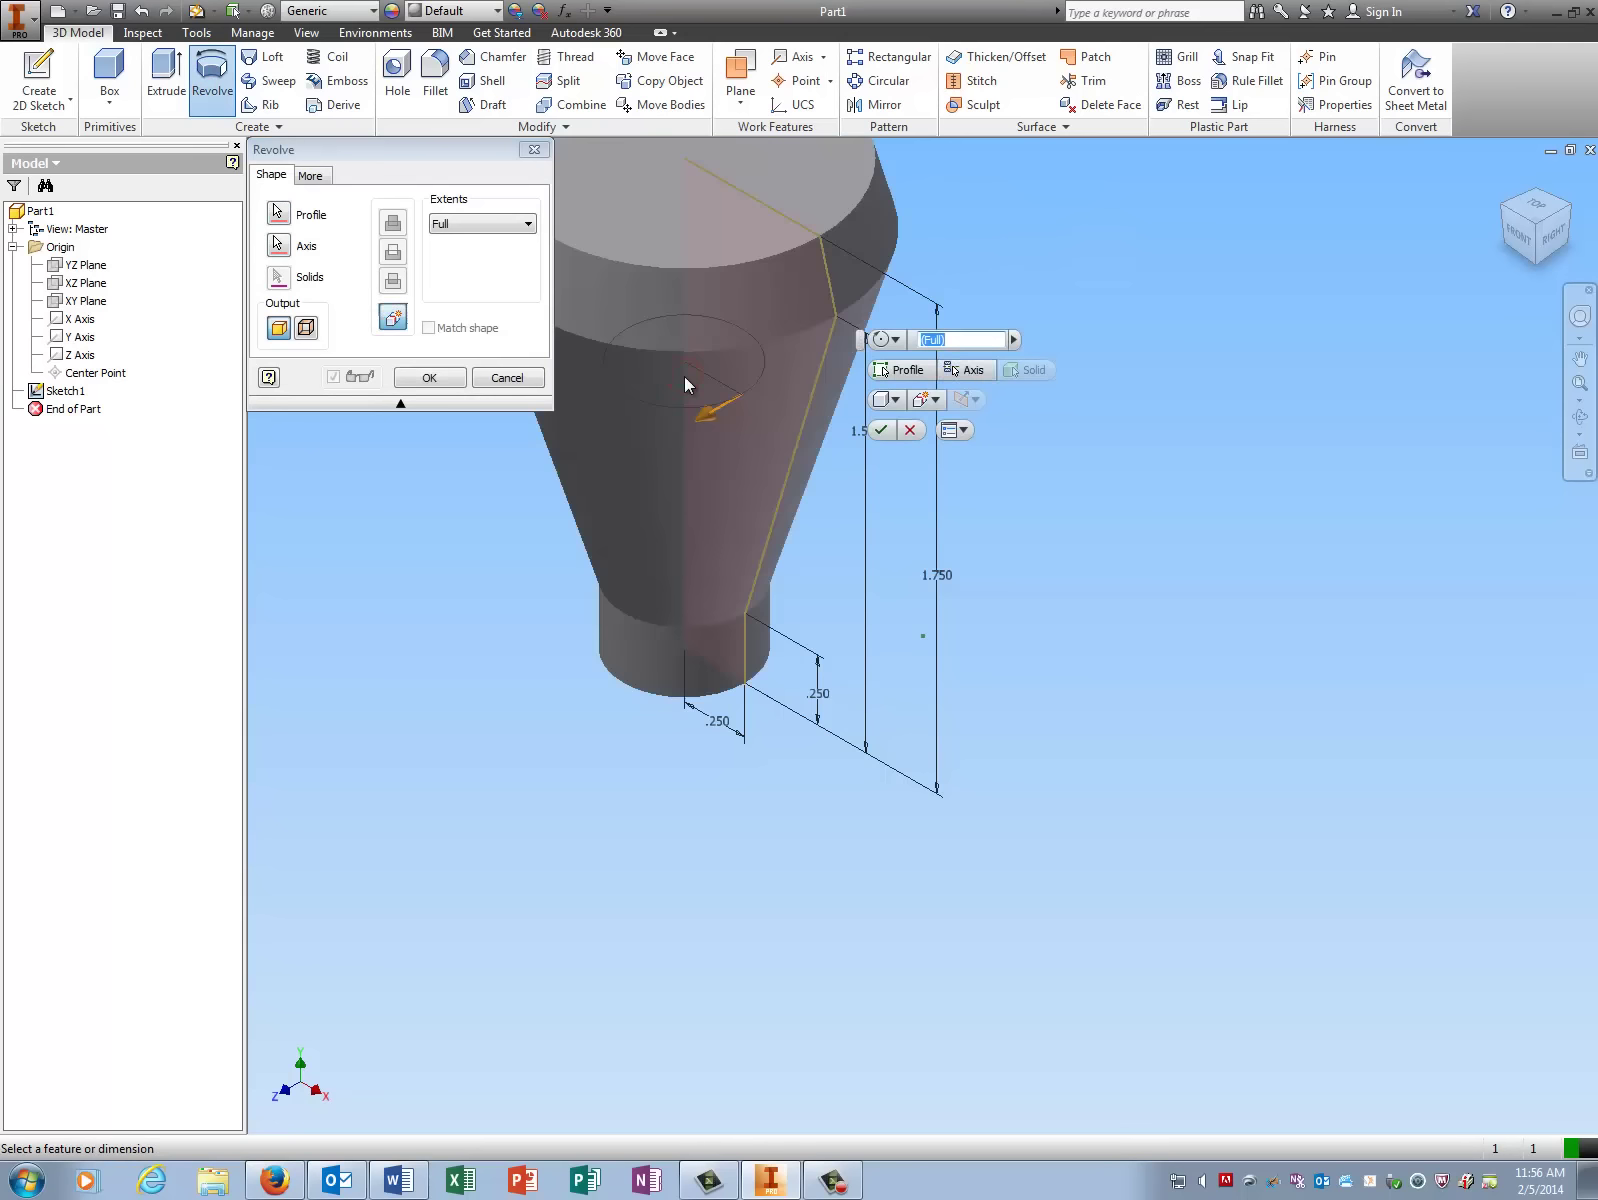
left_click(419, 376)
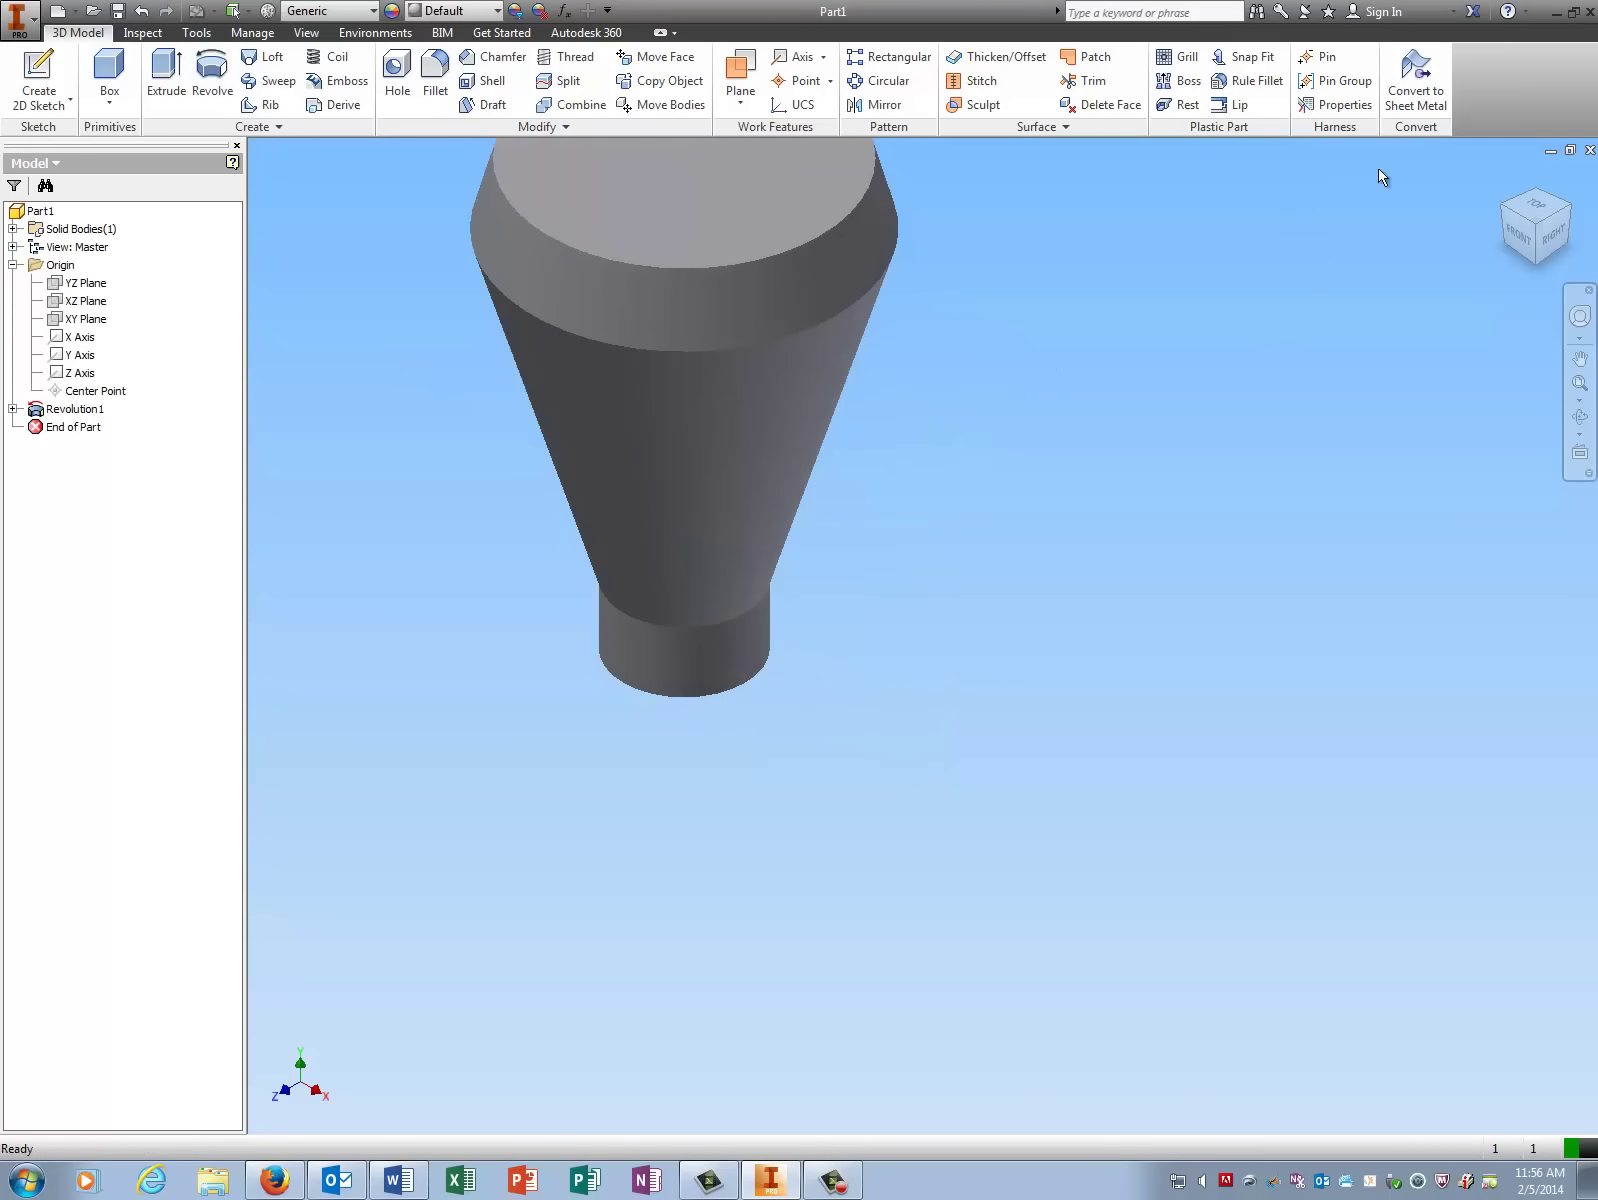
Start a hole with concentric placement on the revolved body's flat top face.
left_click(1578, 385)
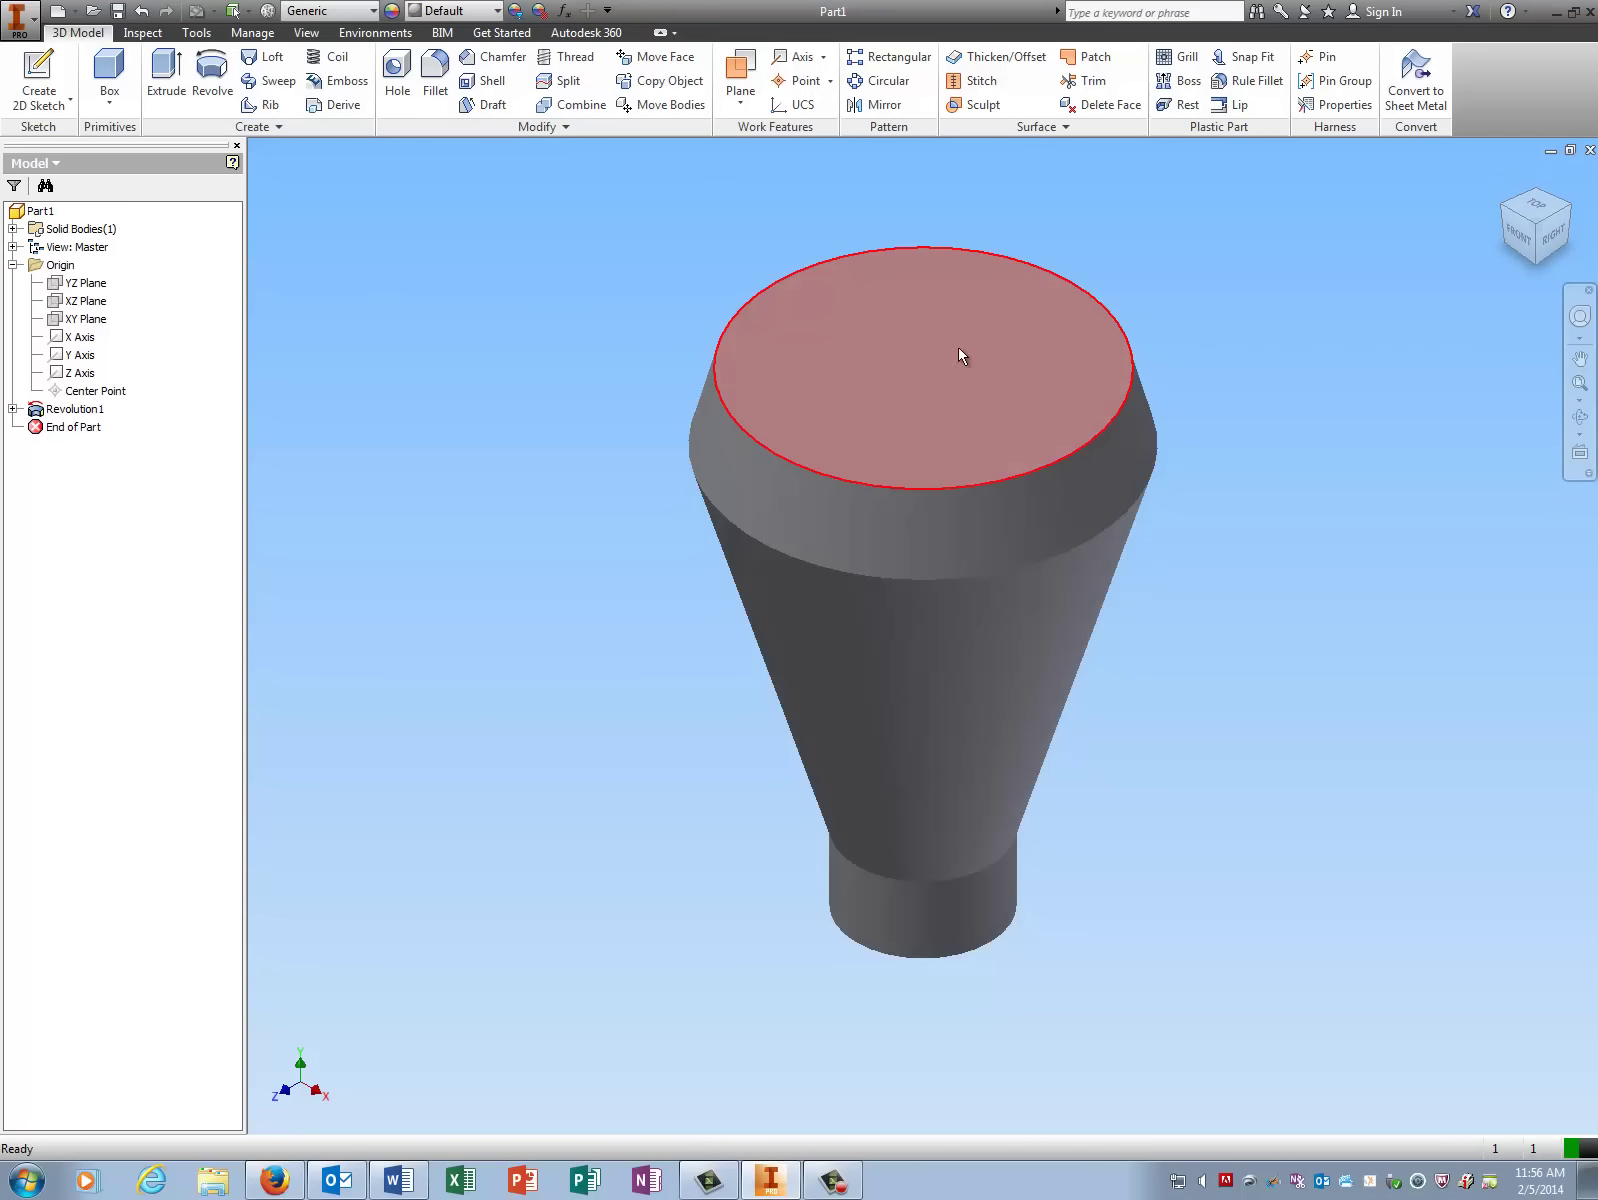
left_click(389, 73)
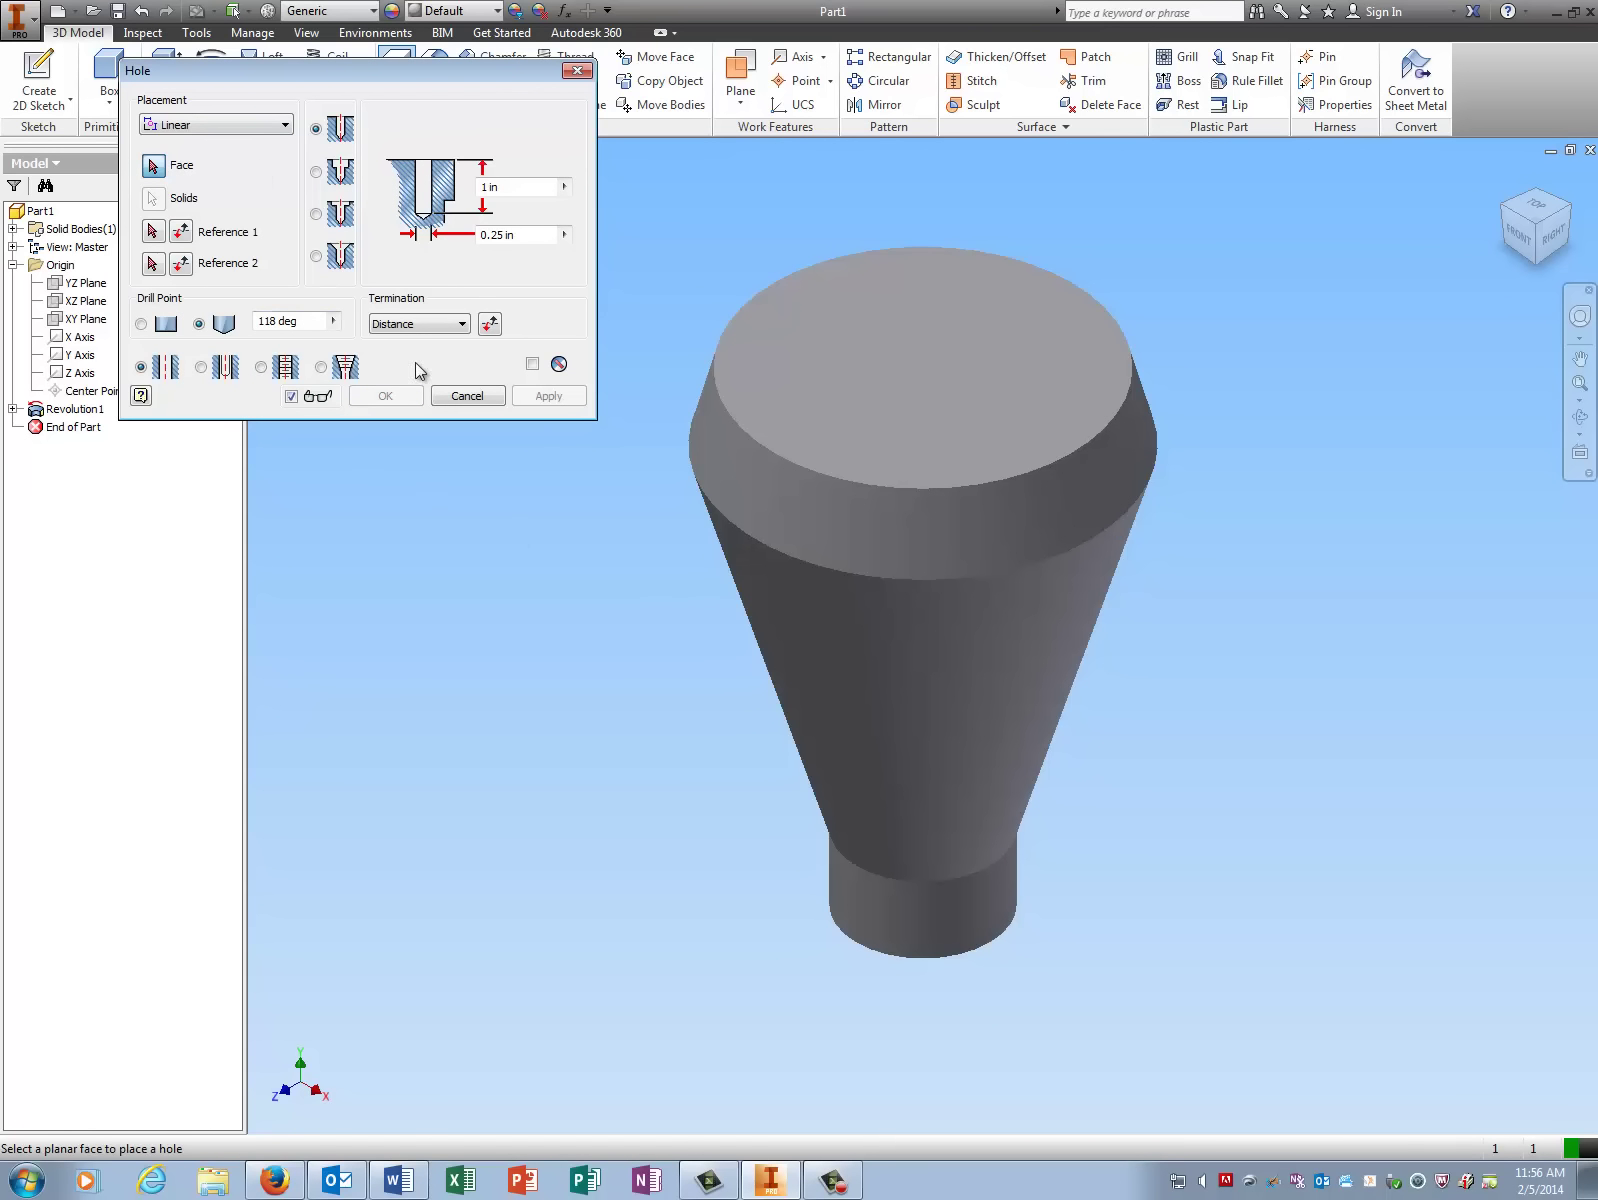
left_click(224, 125)
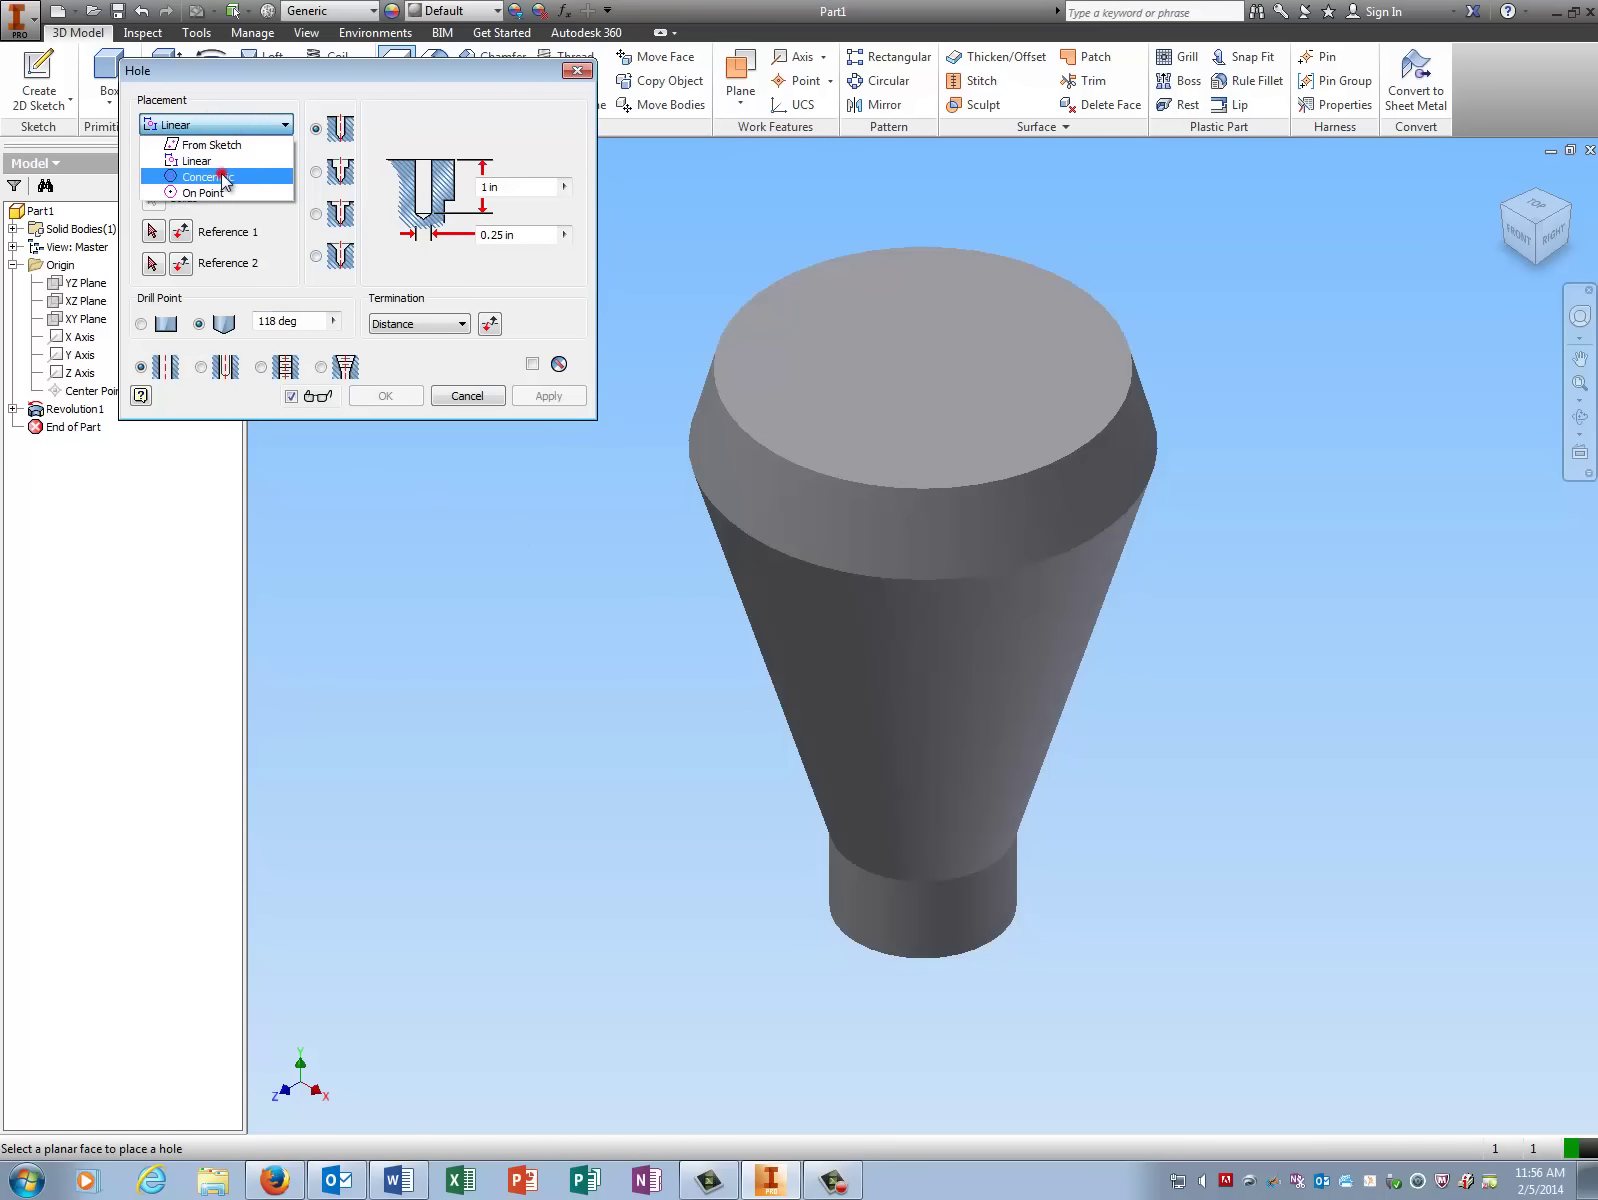
left_click(222, 175)
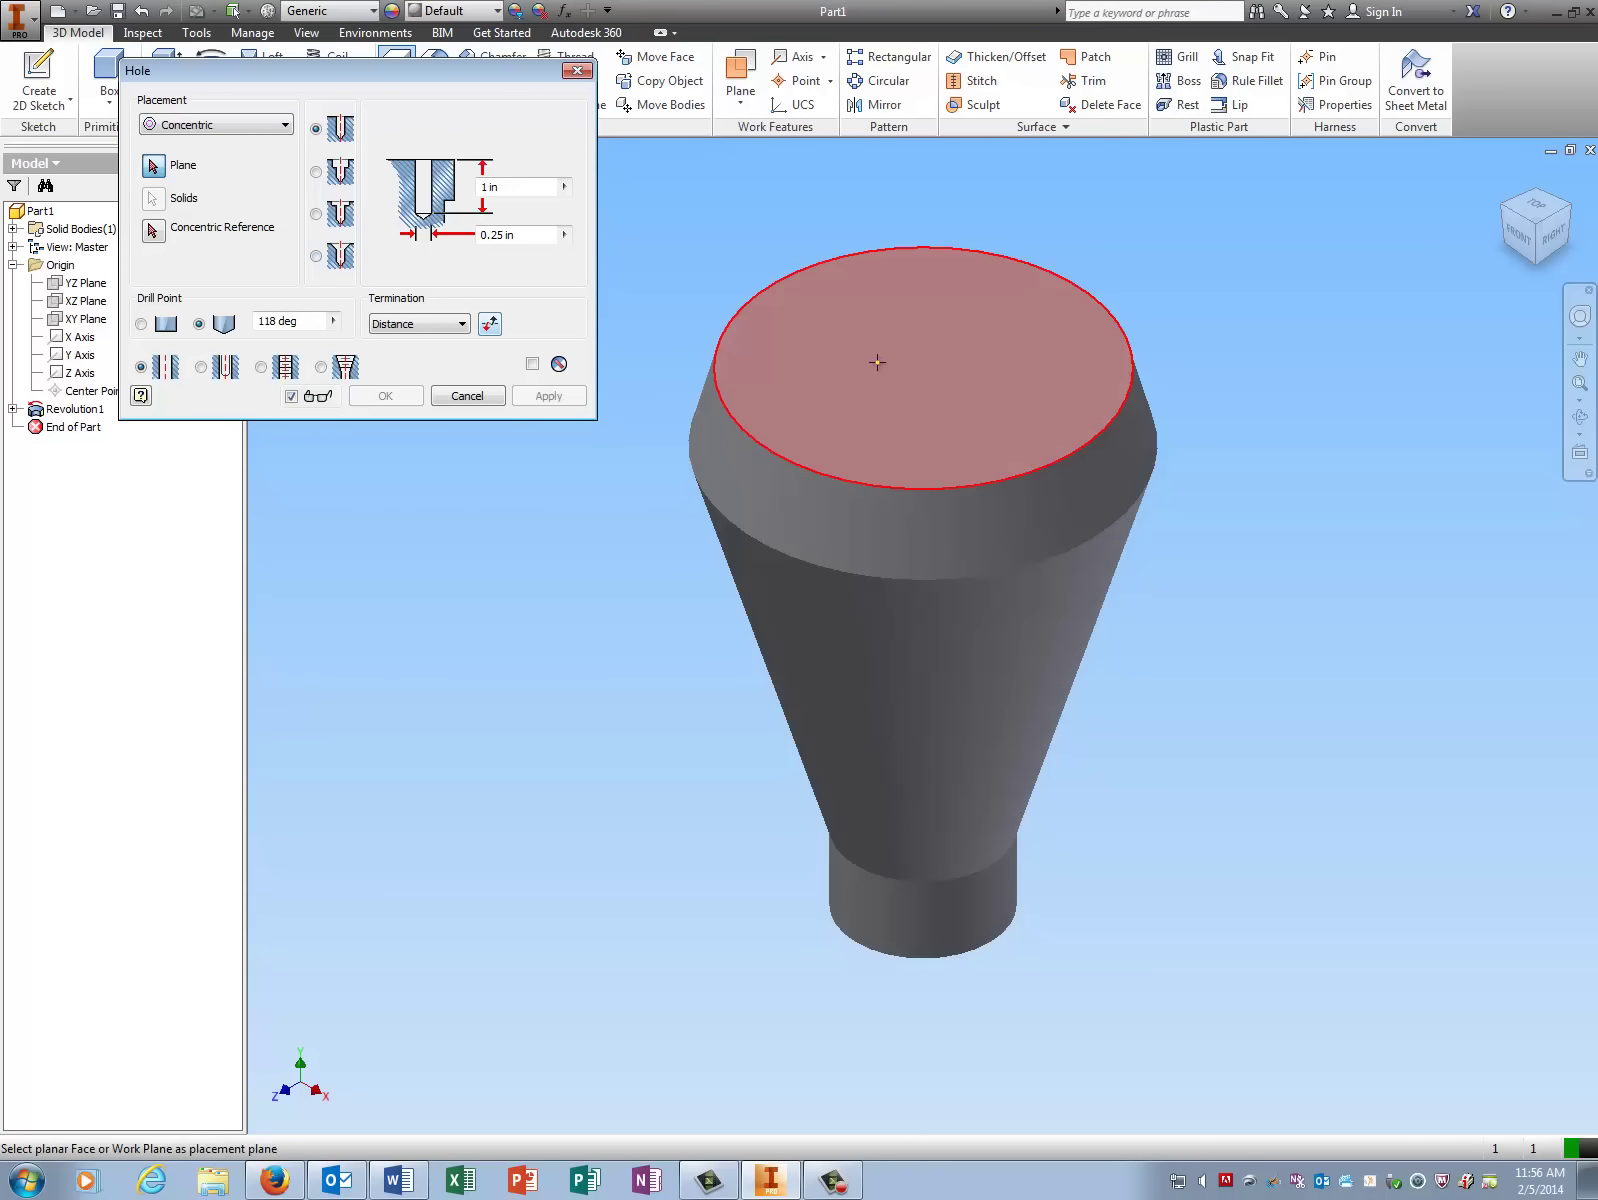
left_click(913, 357)
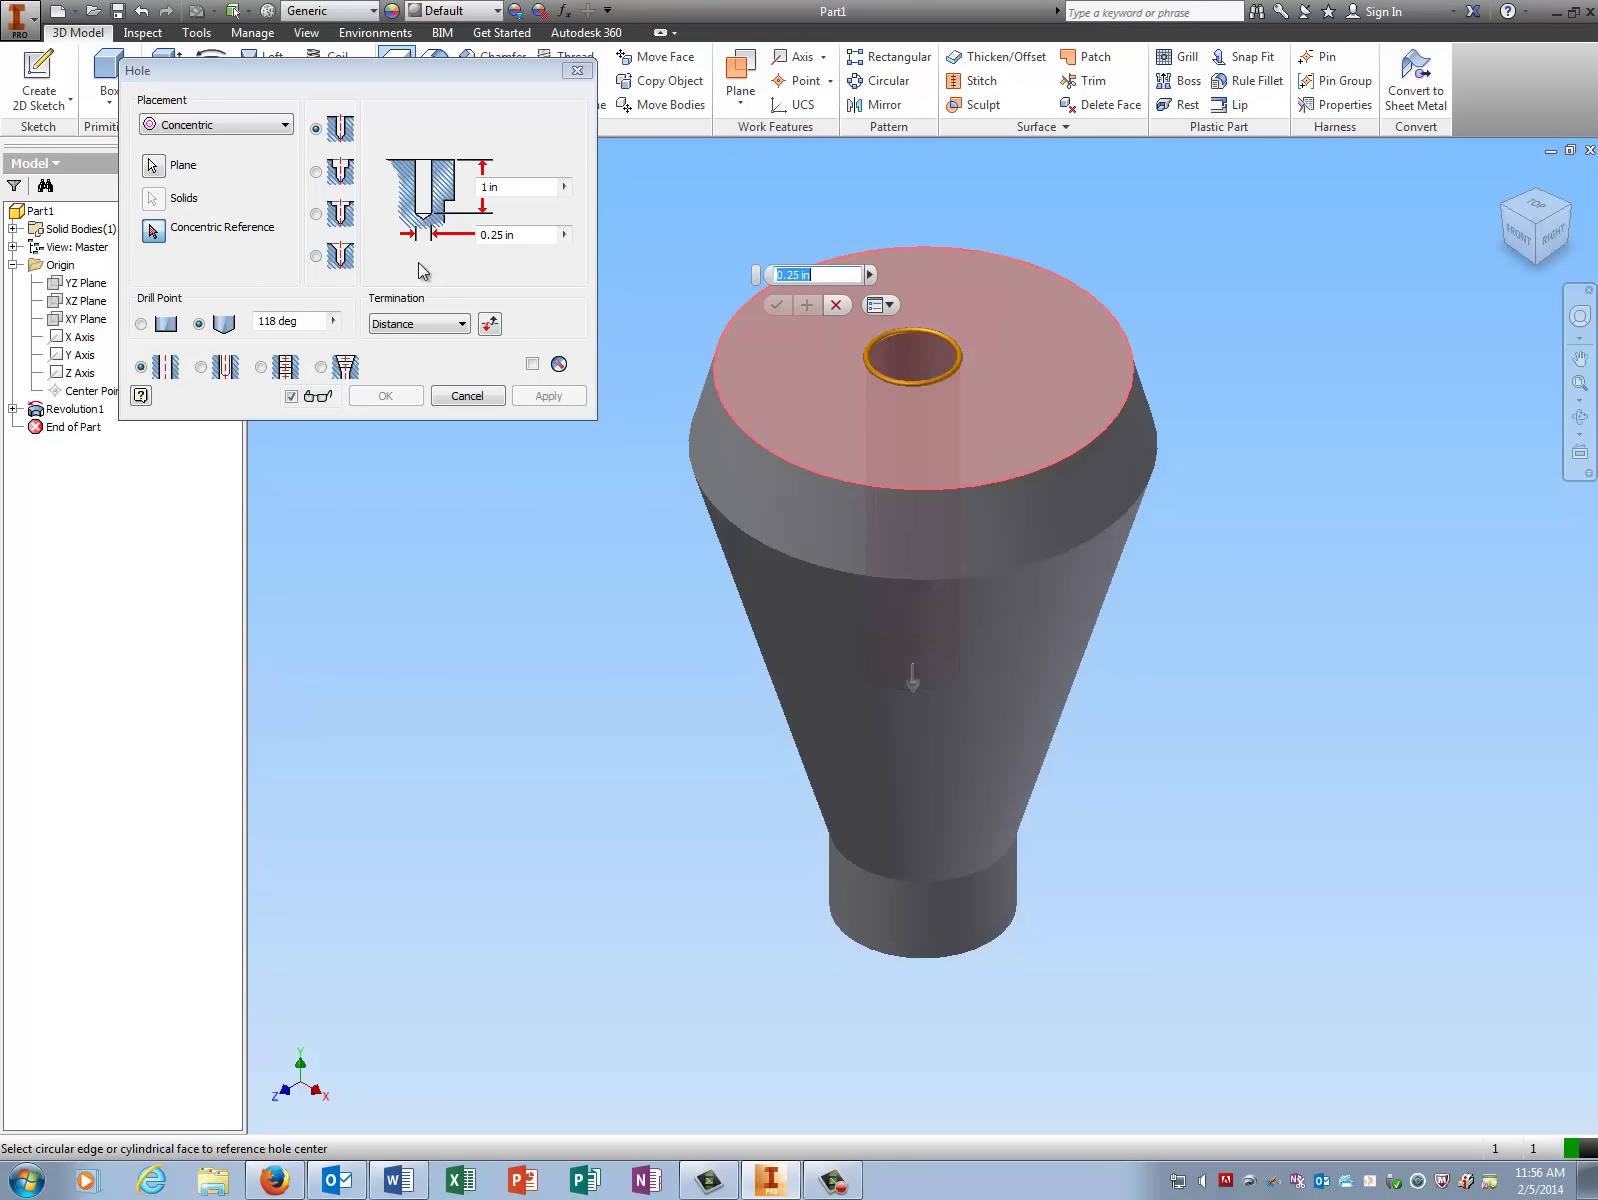
Make the hole counterbored, with a counterbore diameter of .875 in and a counterbore depth of .375 in.
left_click(316, 172)
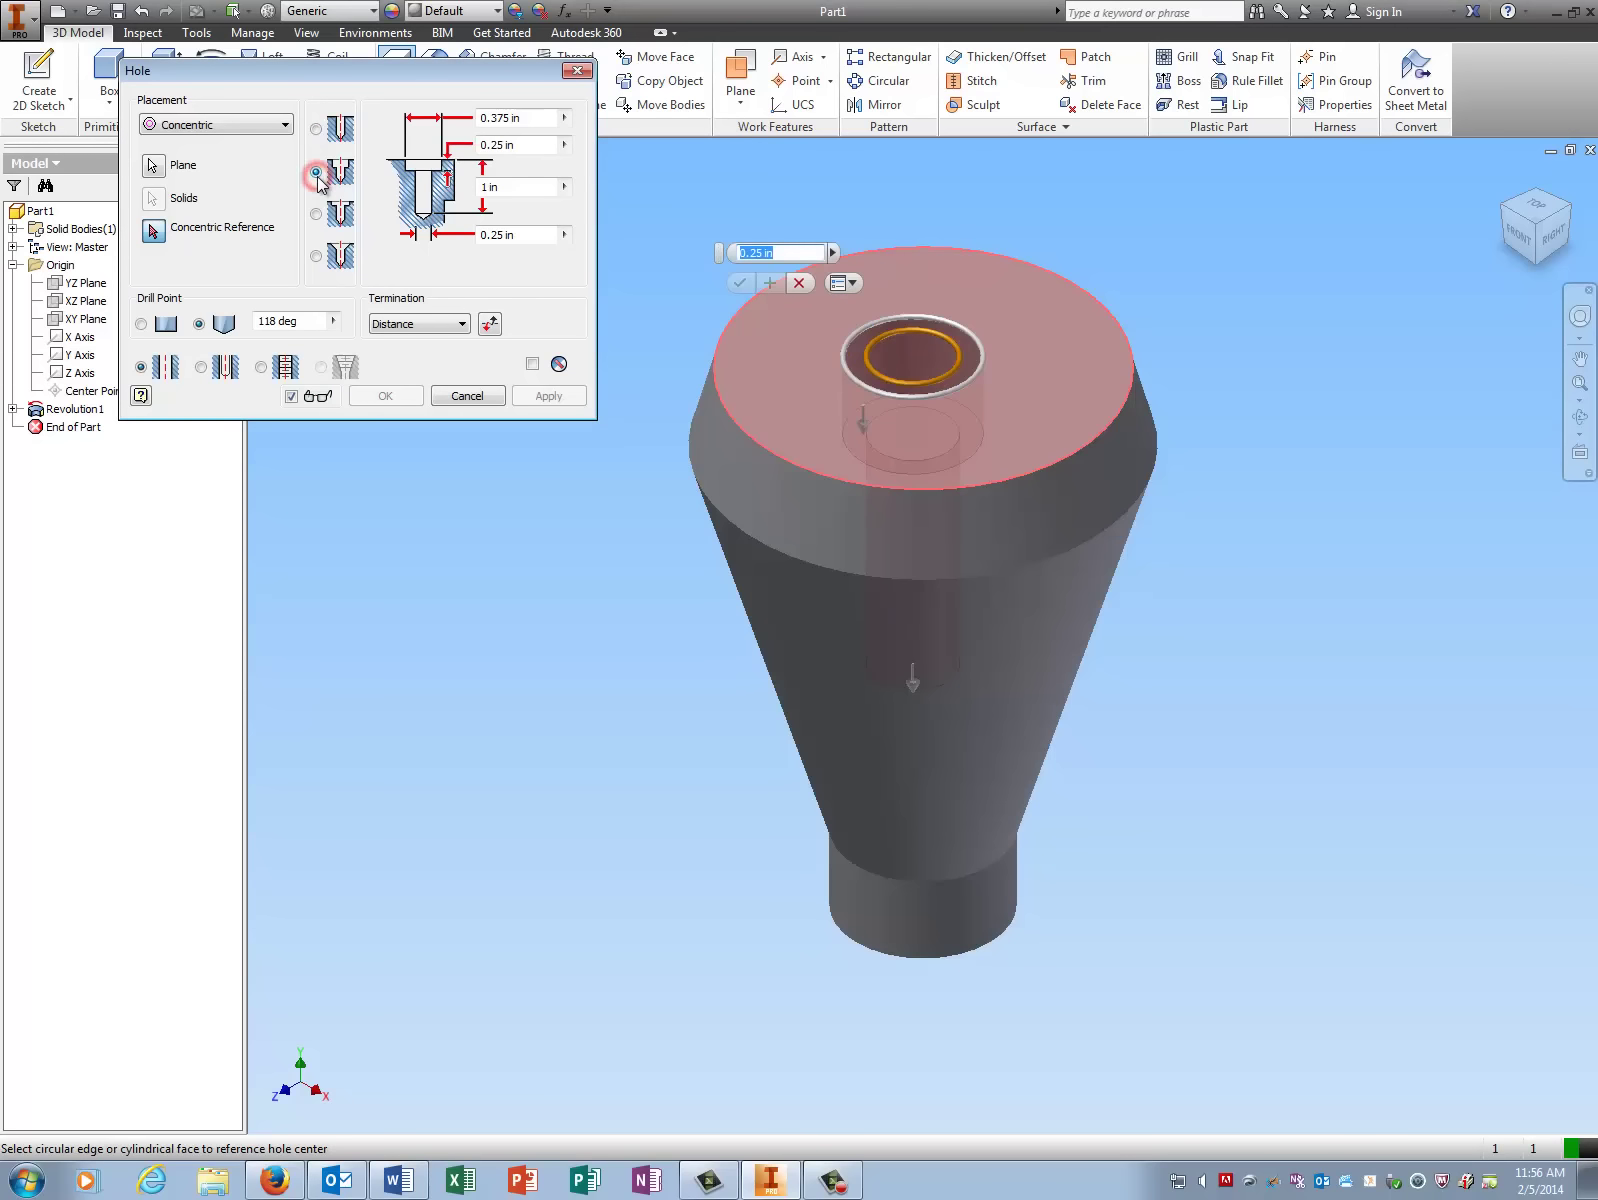
left_click(518, 118)
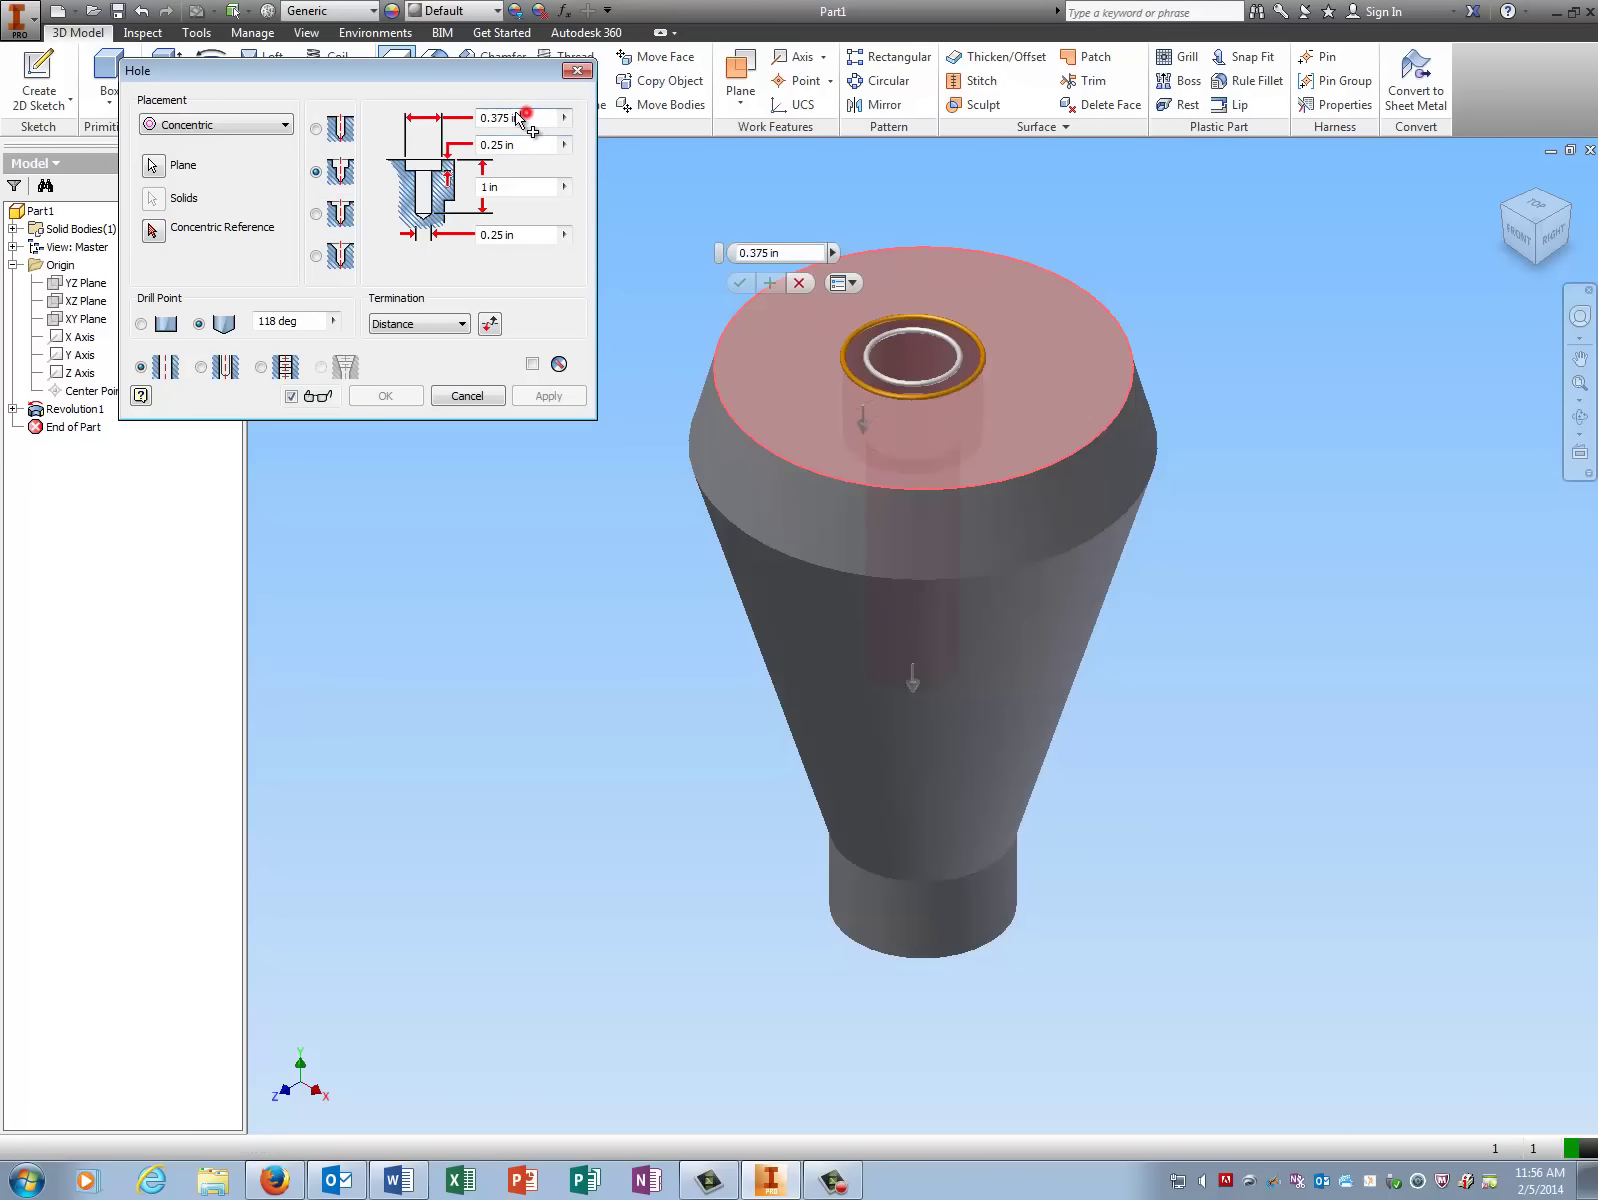
type(".875")
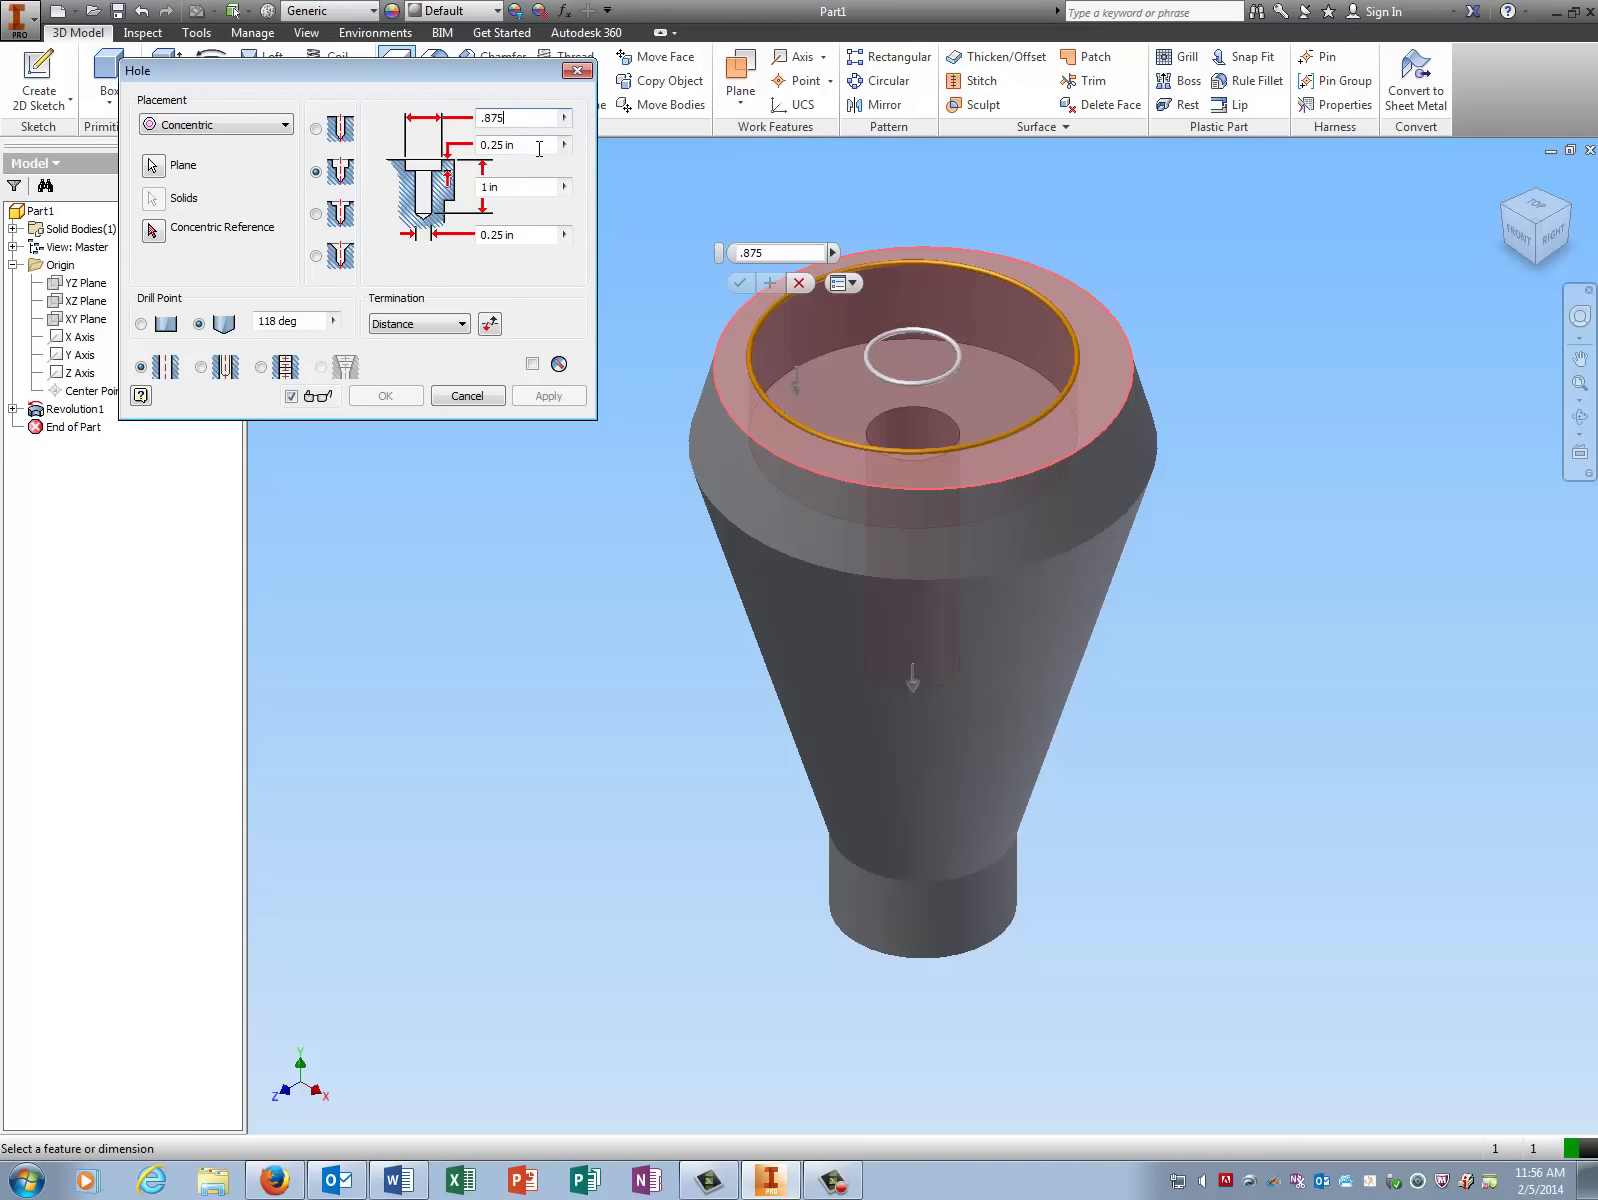
left_click(537, 148)
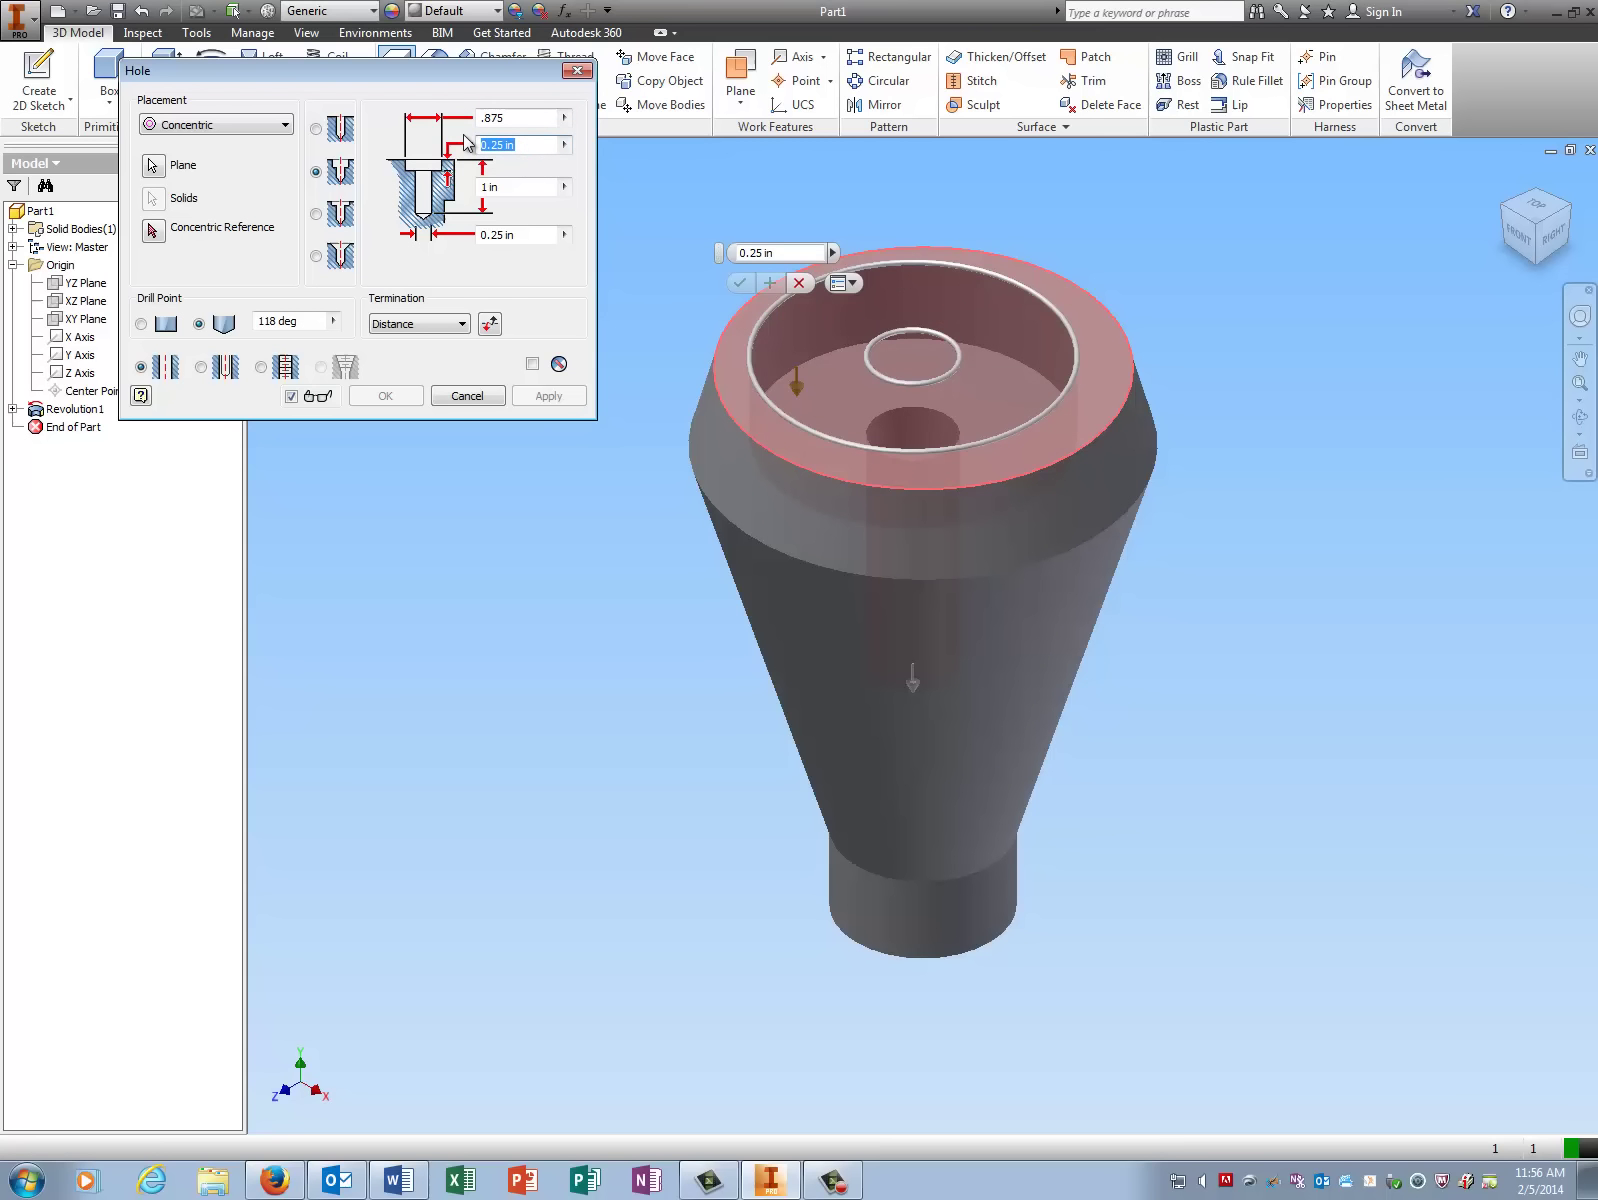
type(".375")
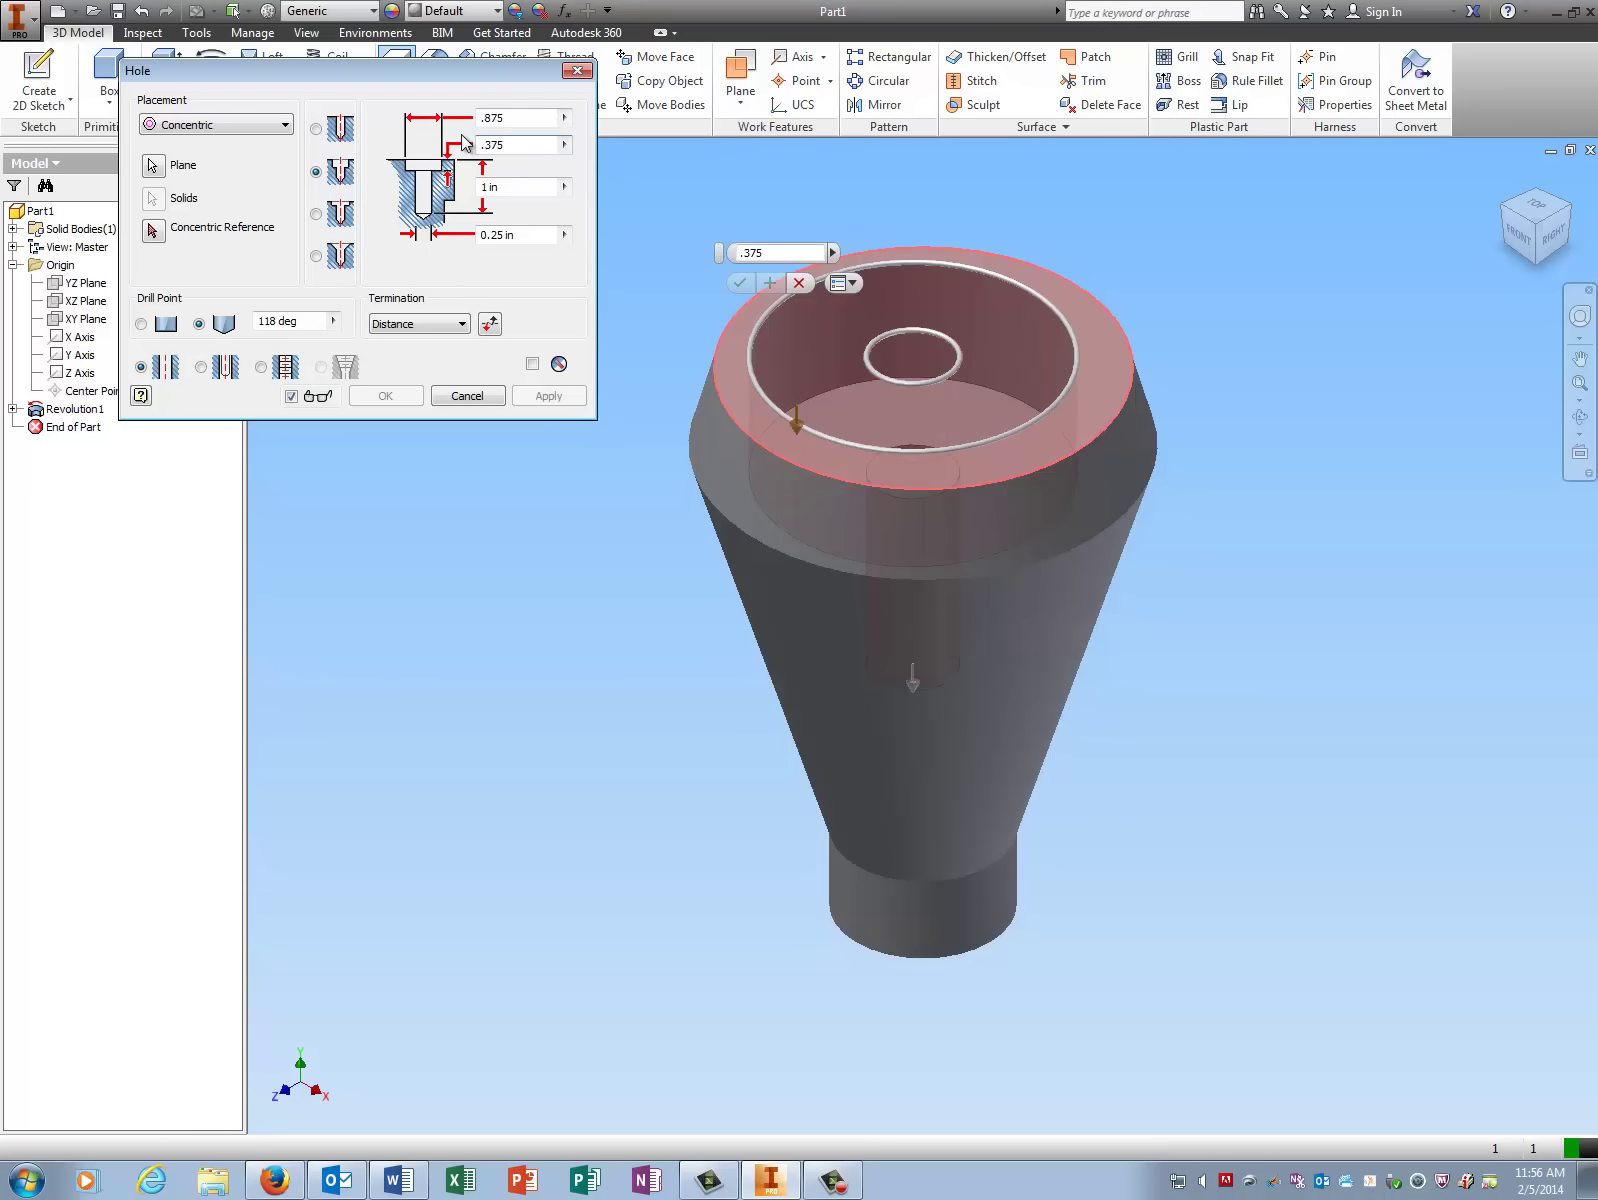
Set the hole's total depth to 1.5 in and its drill diameter to .375 in.
left_click(500, 187)
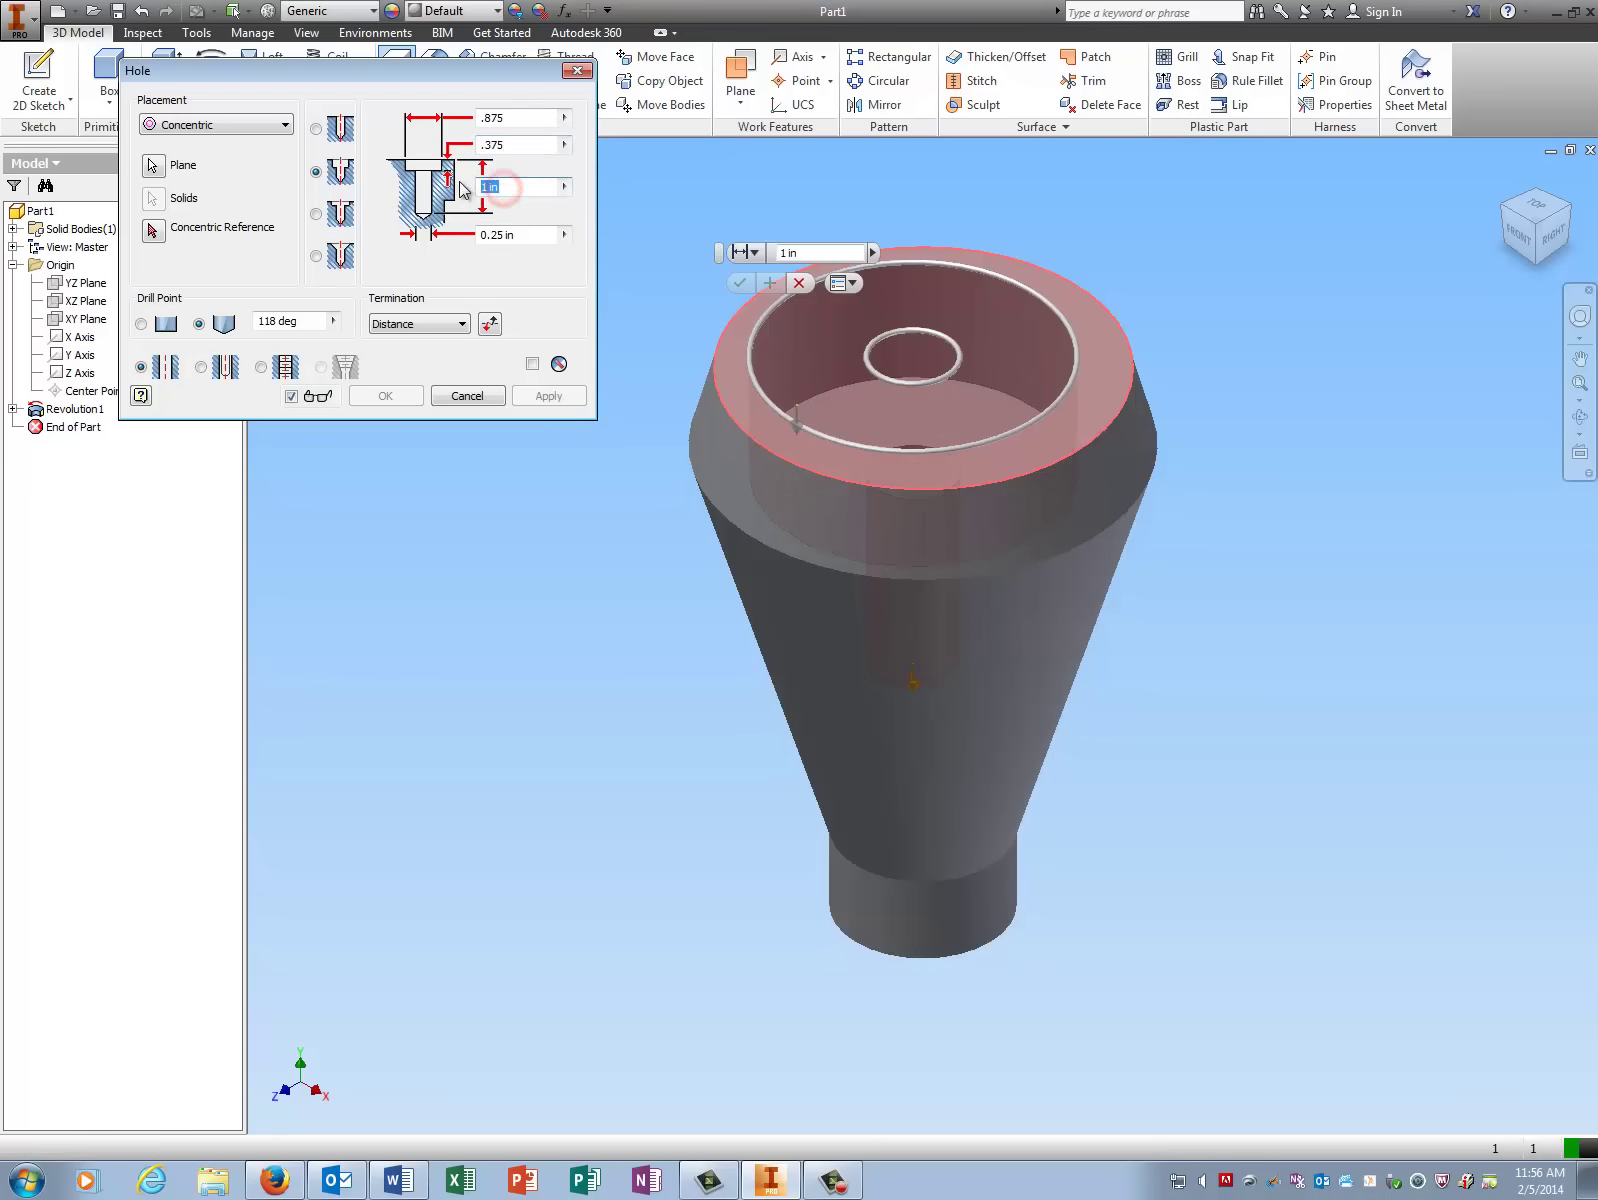
type("1.5")
left_click(530, 234)
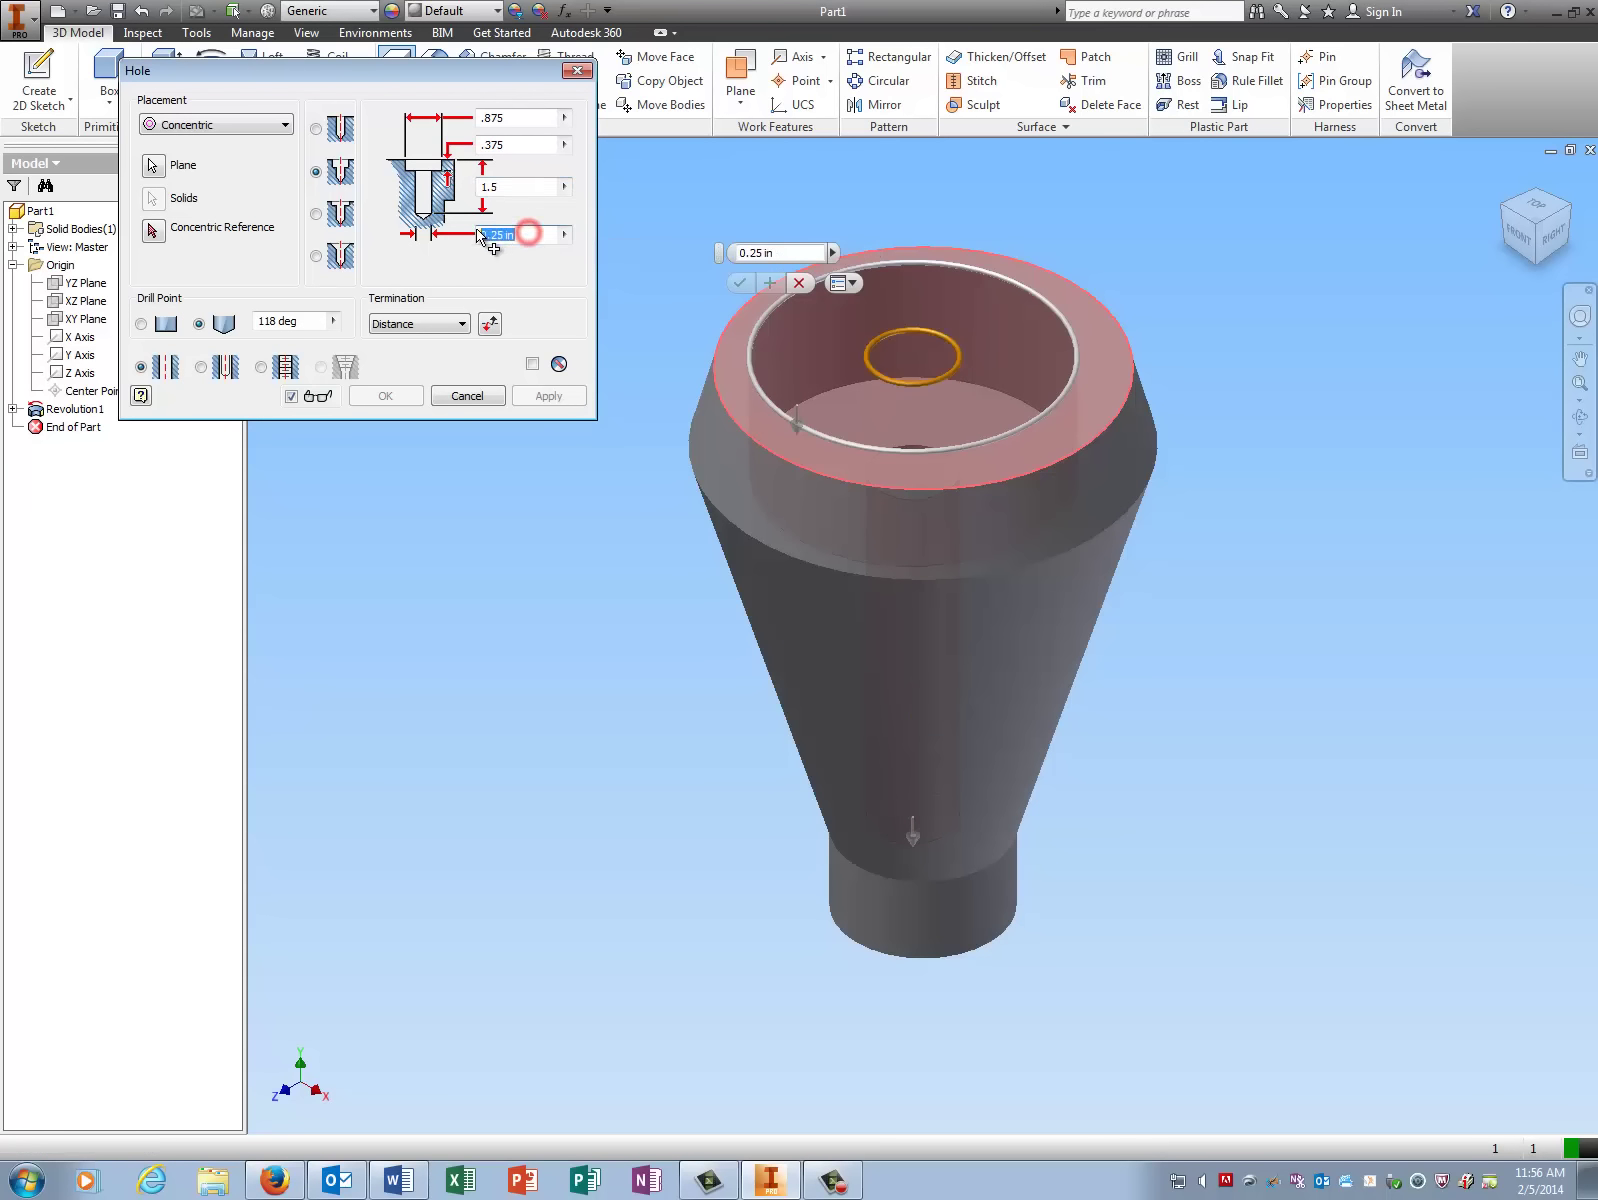
type(".375")
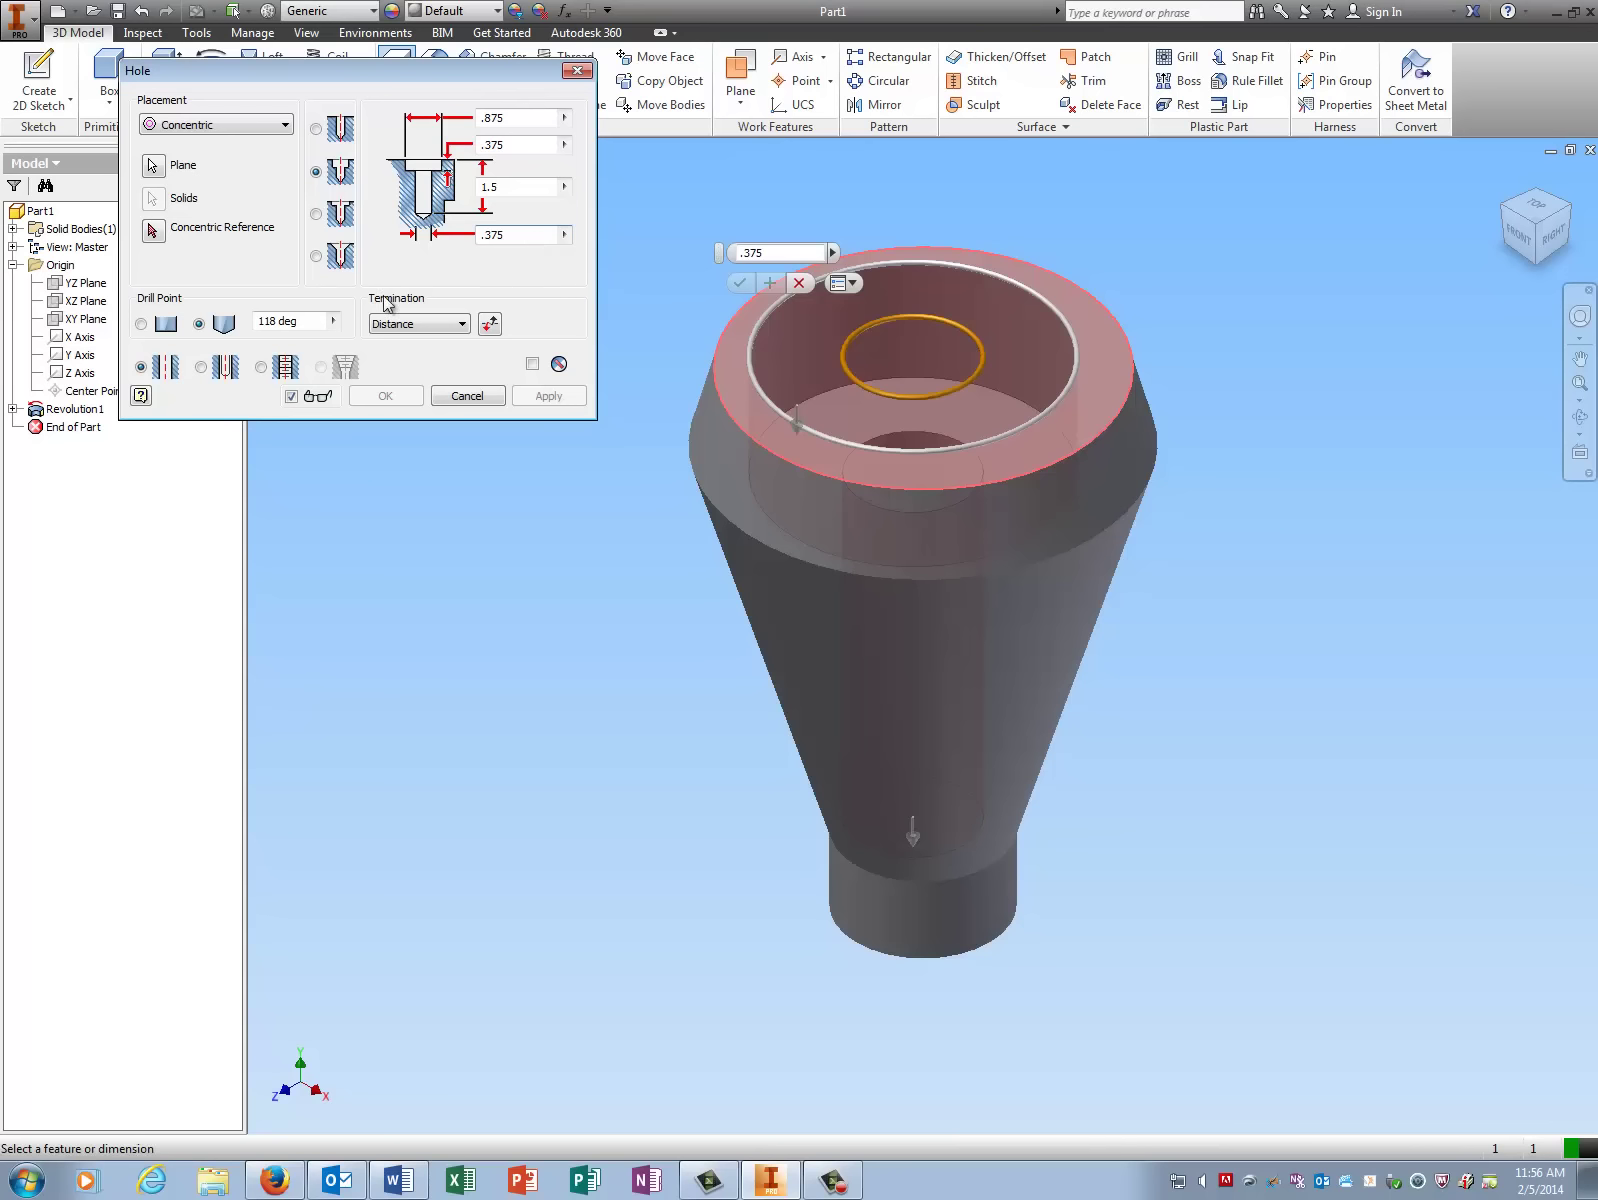
Center the counterbored hole on the top face's circular edge and create it.
left_click(153, 232)
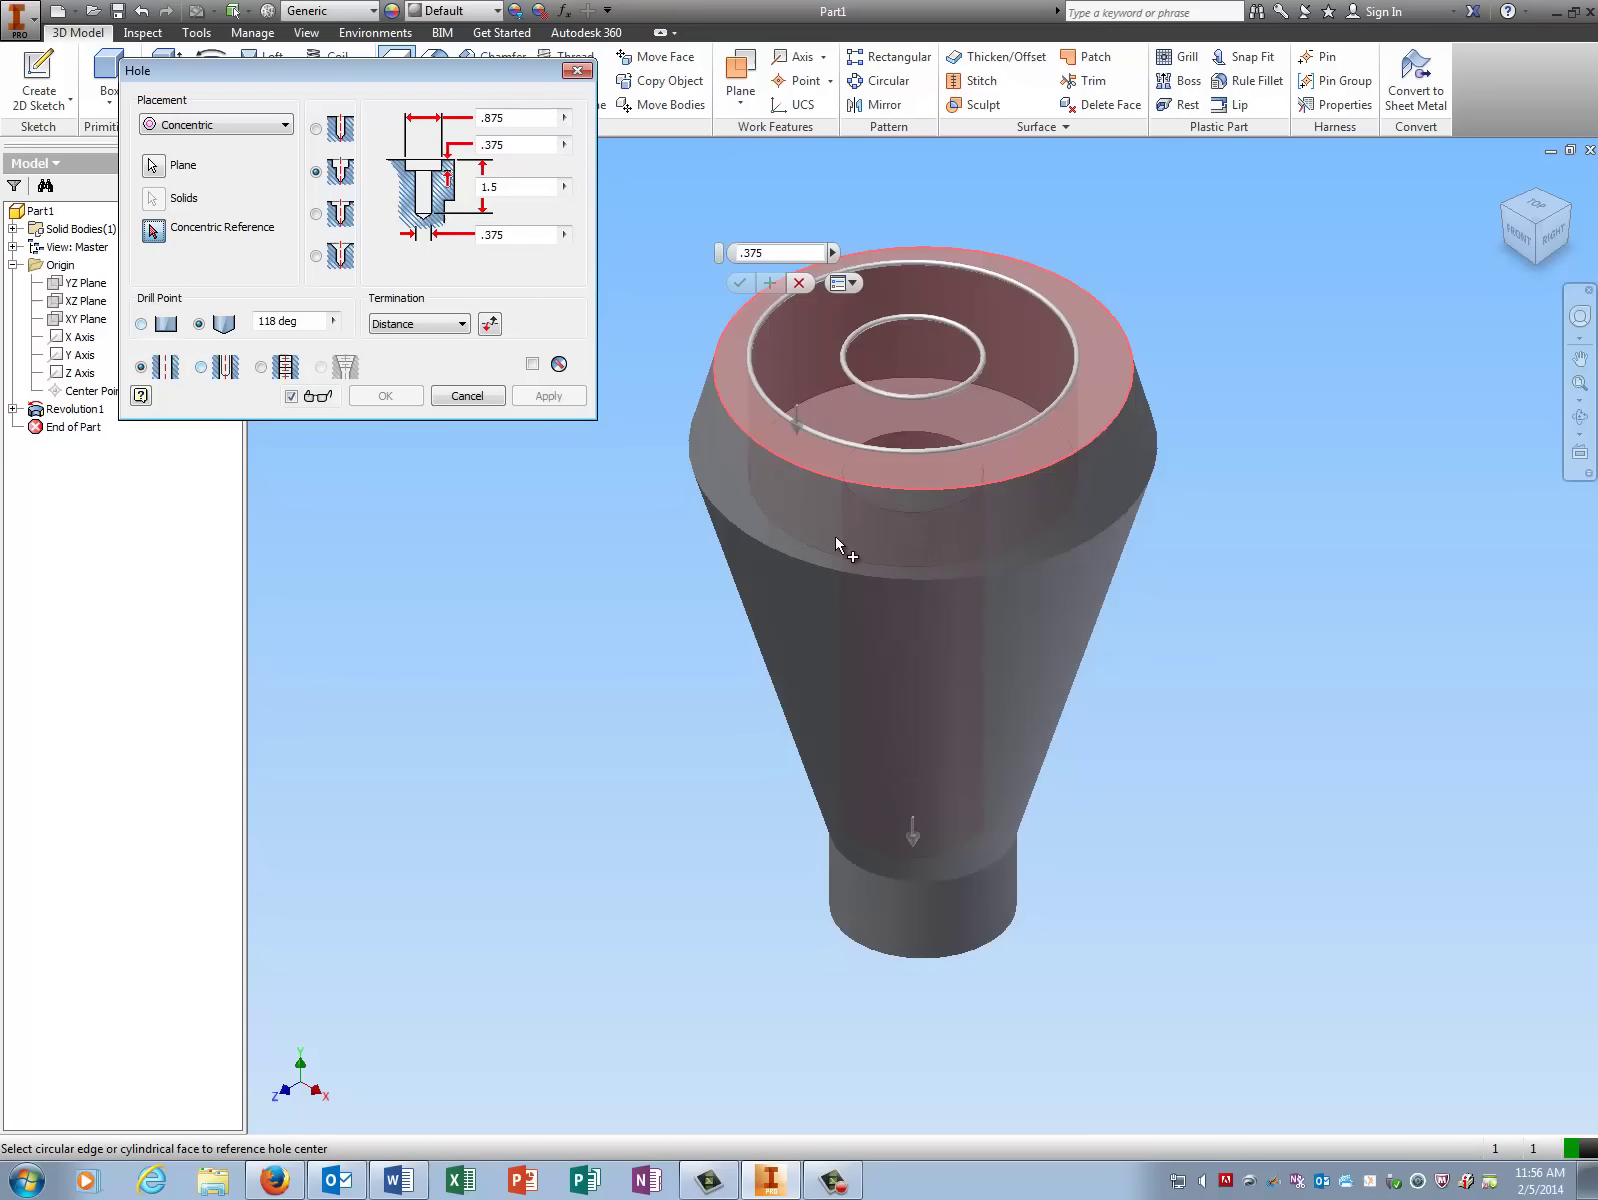
left_click(862, 488)
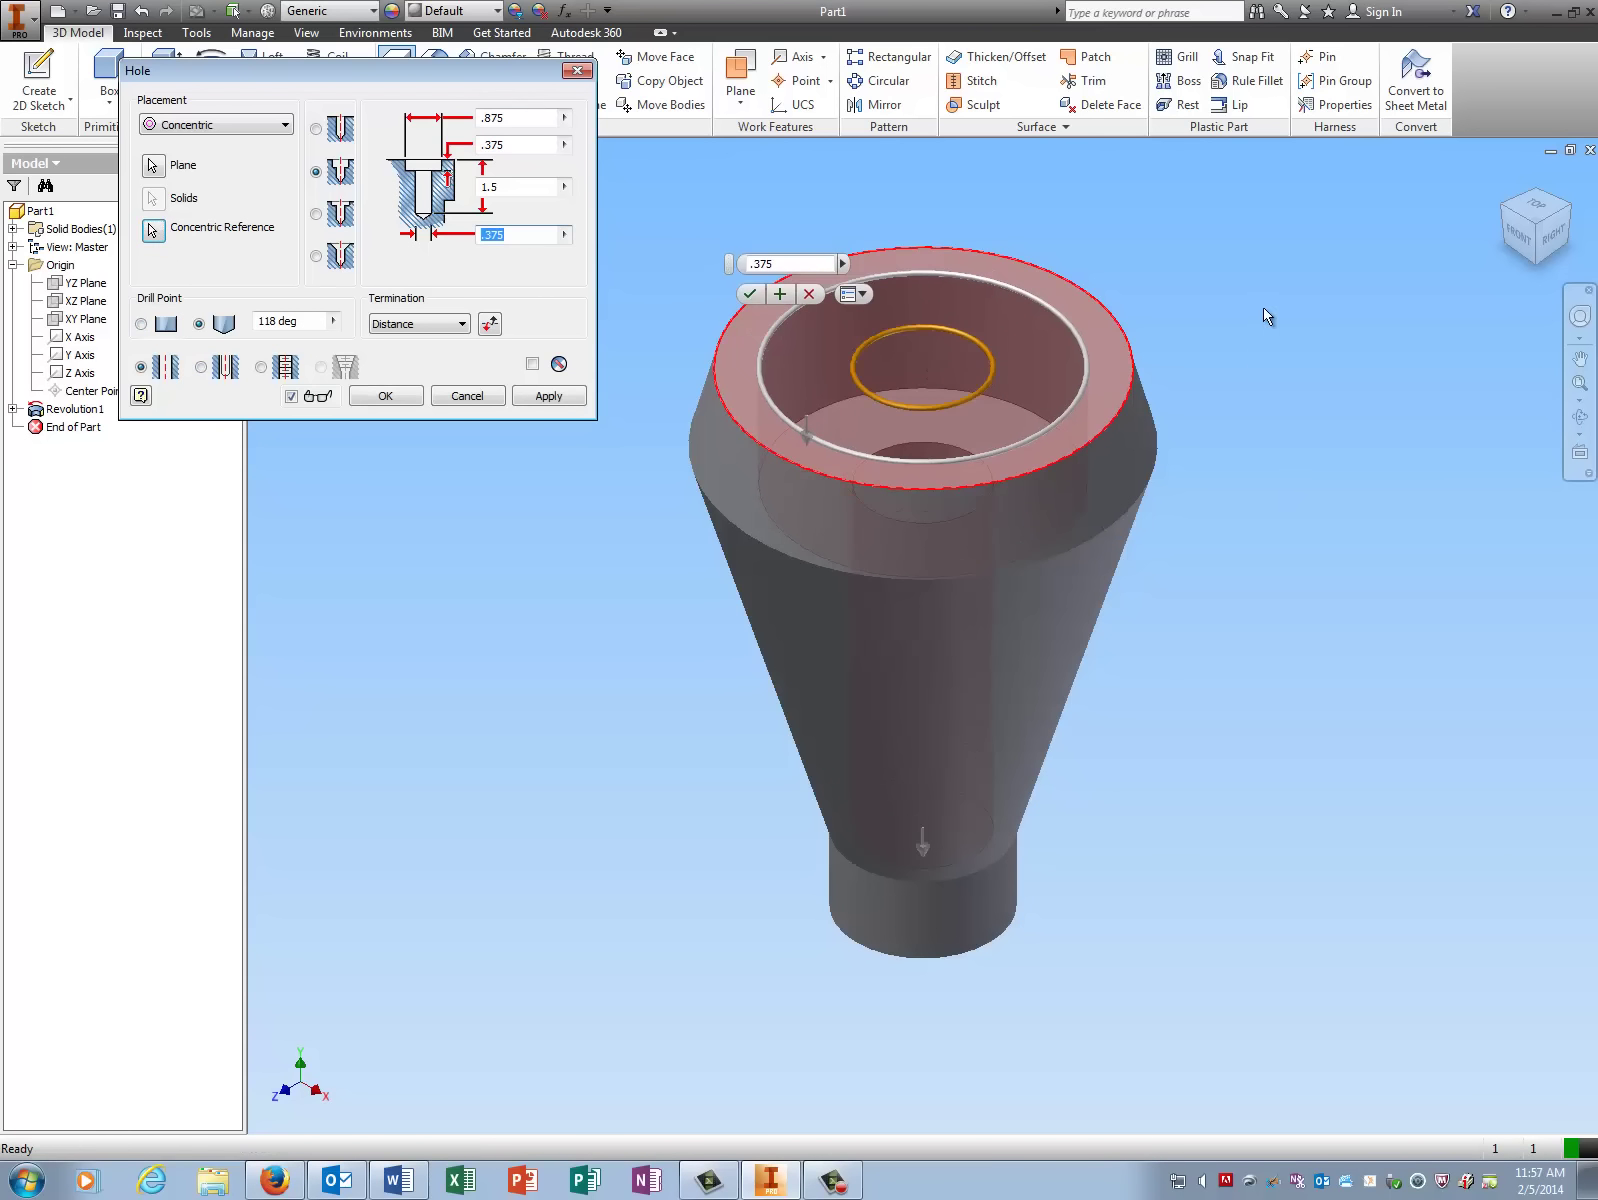
left_click(385, 397)
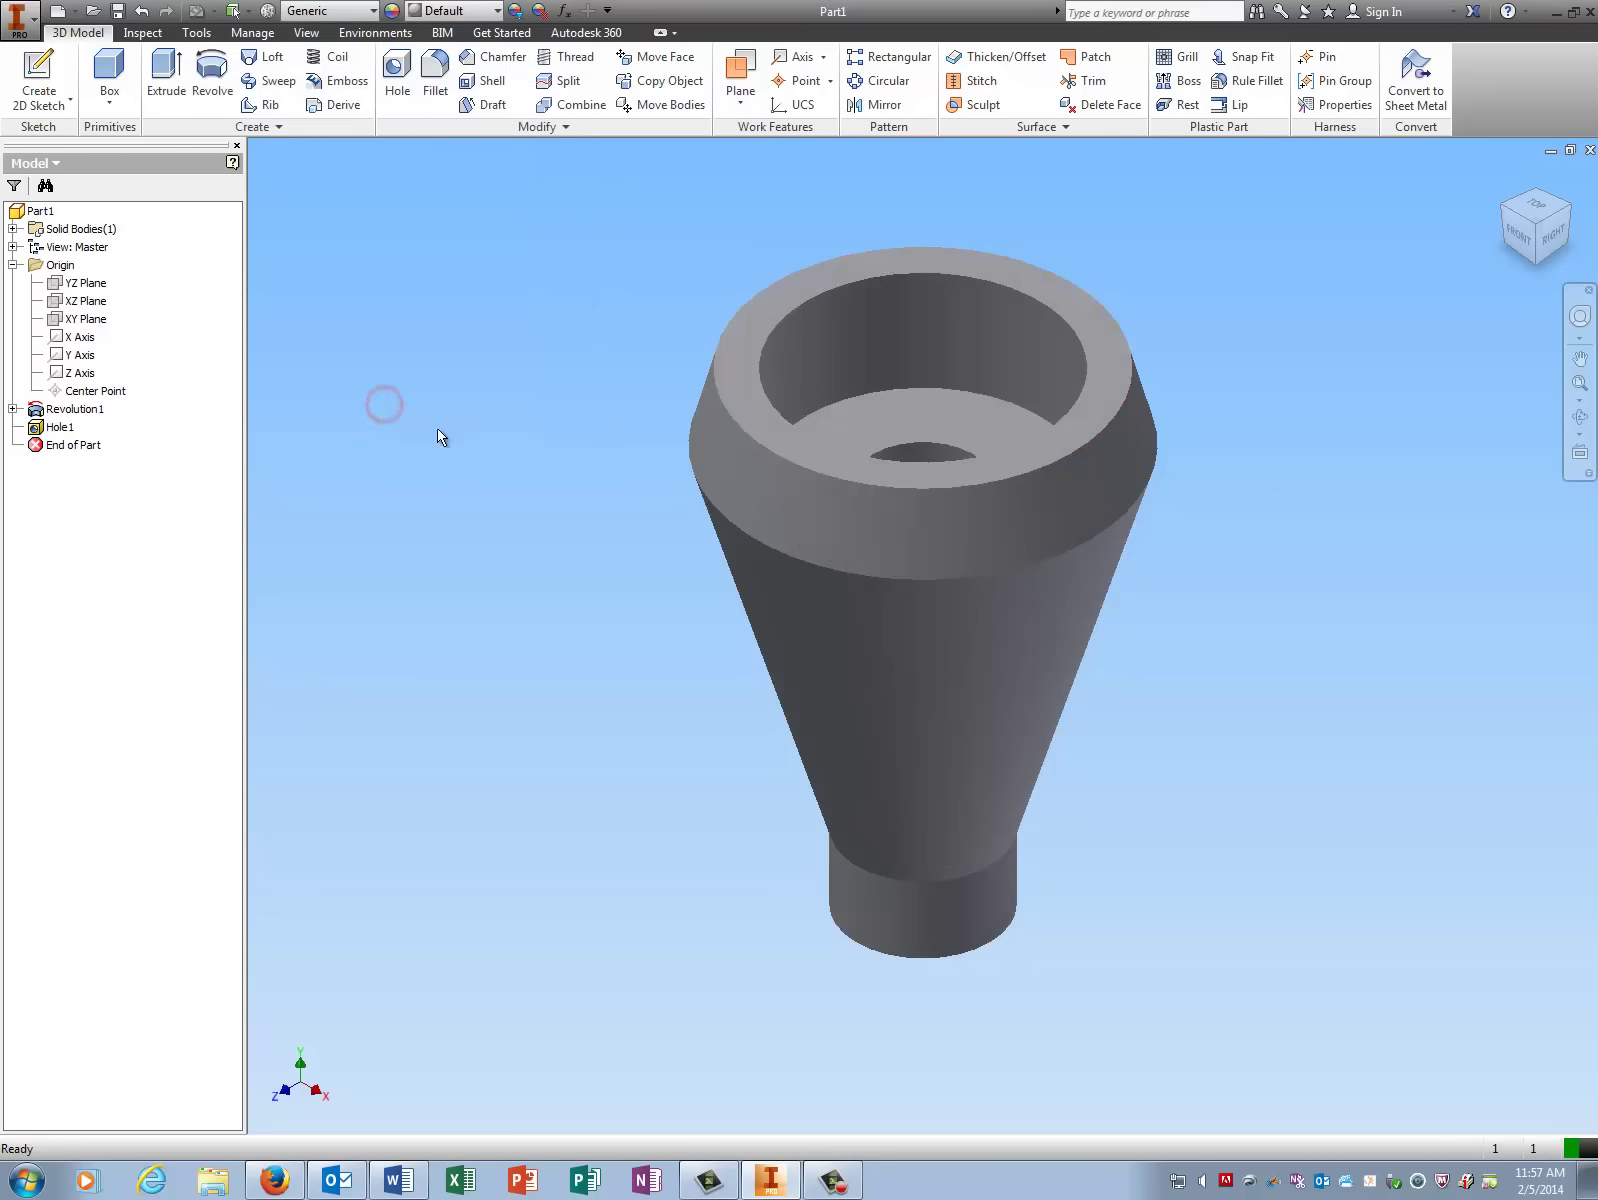
left_click(1539, 196)
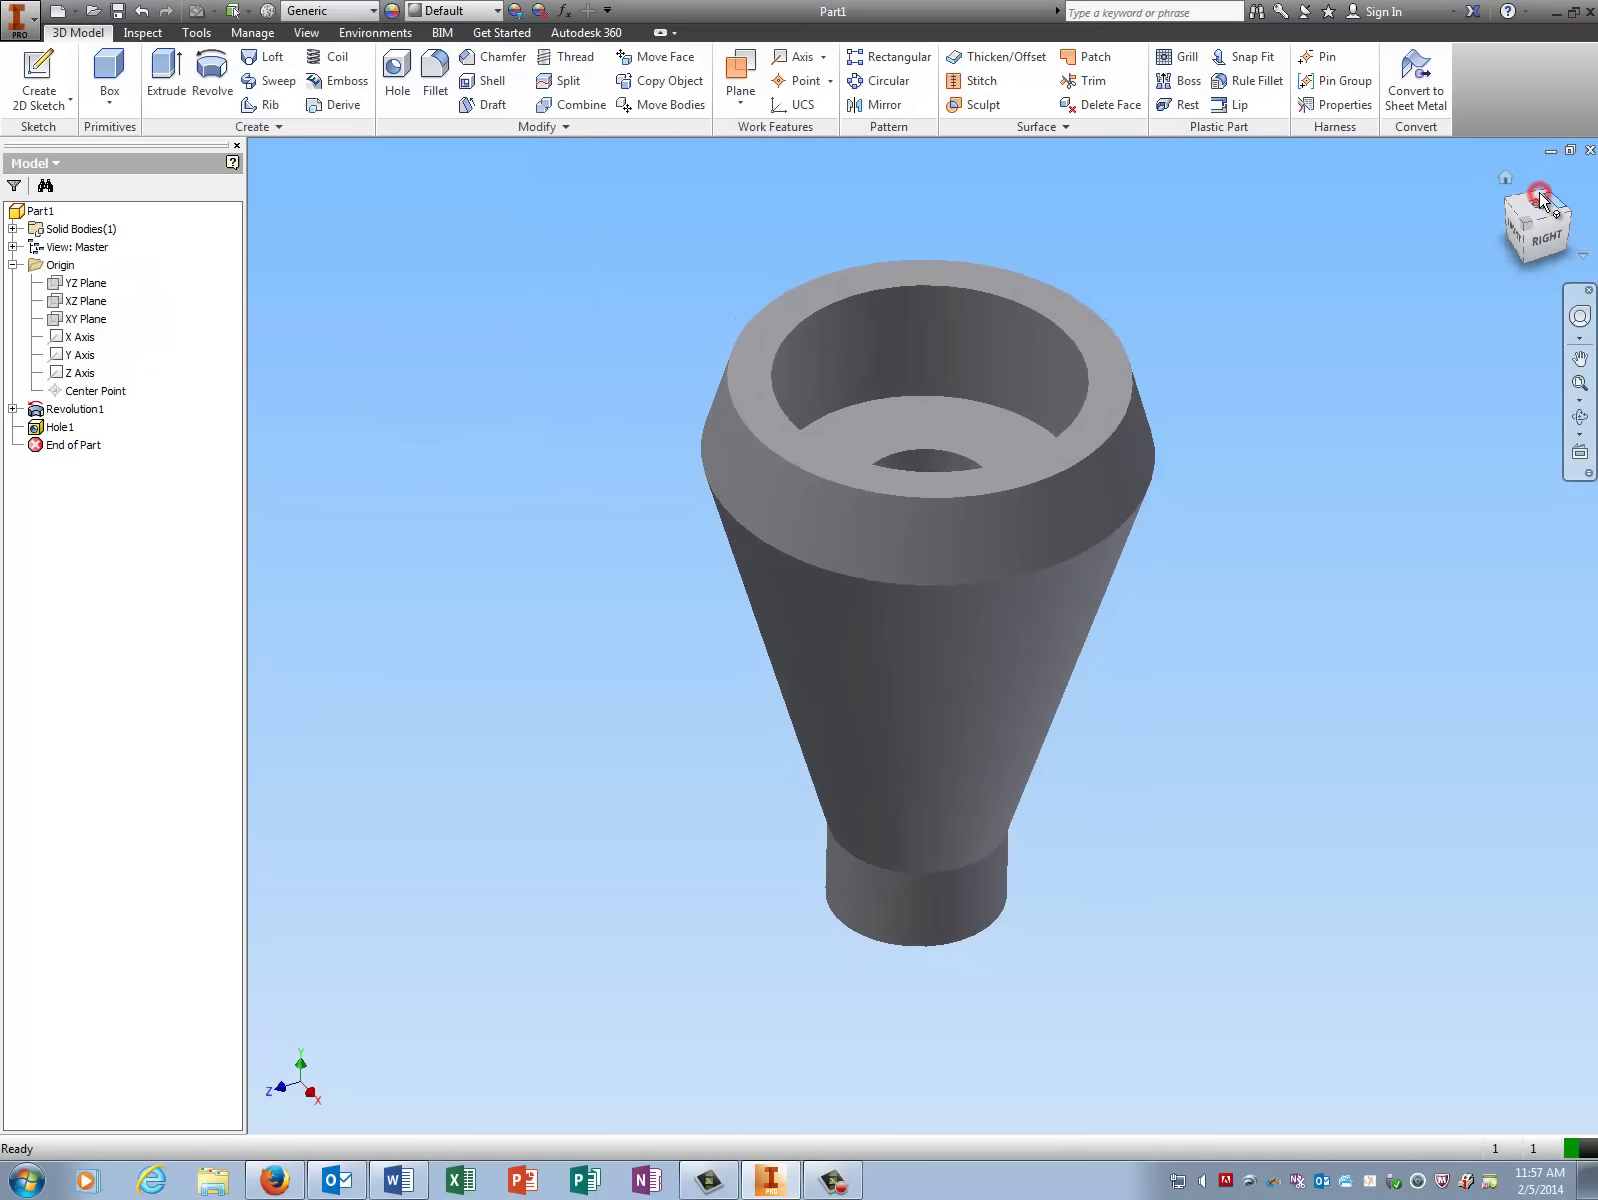
left_click(1541, 194)
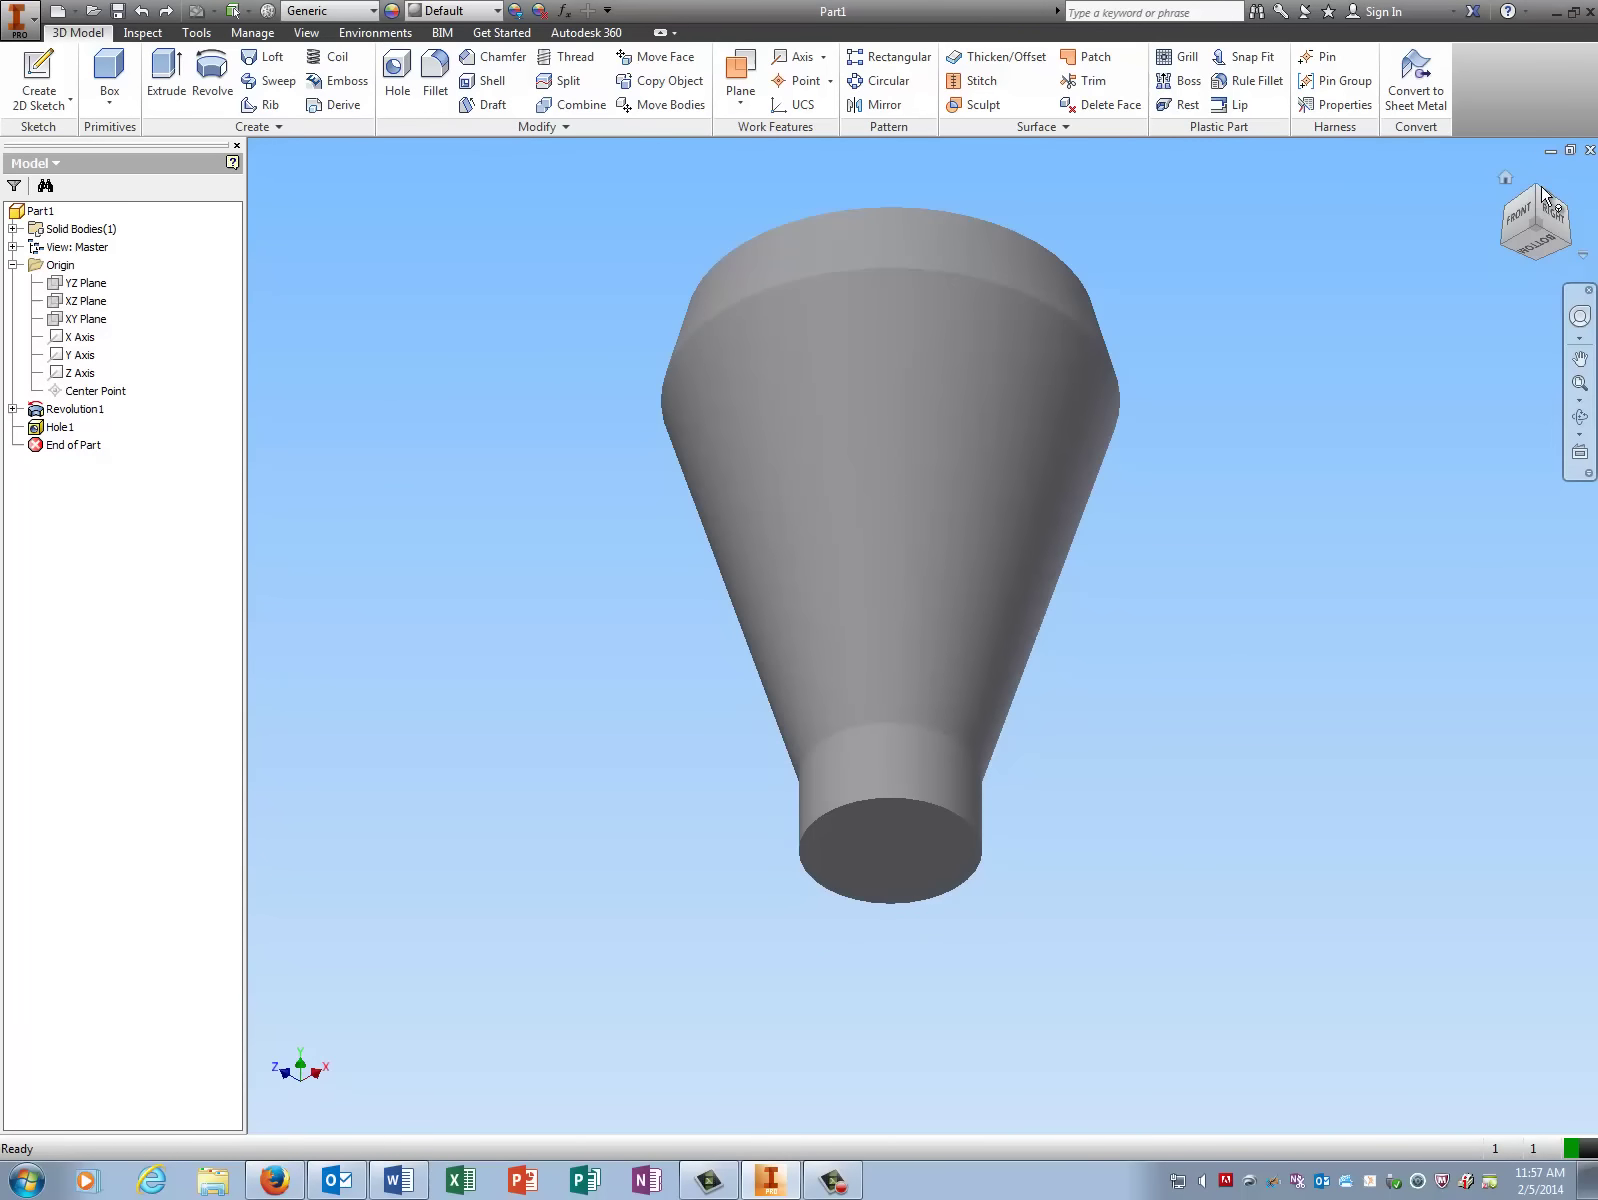
left_click(1540, 196)
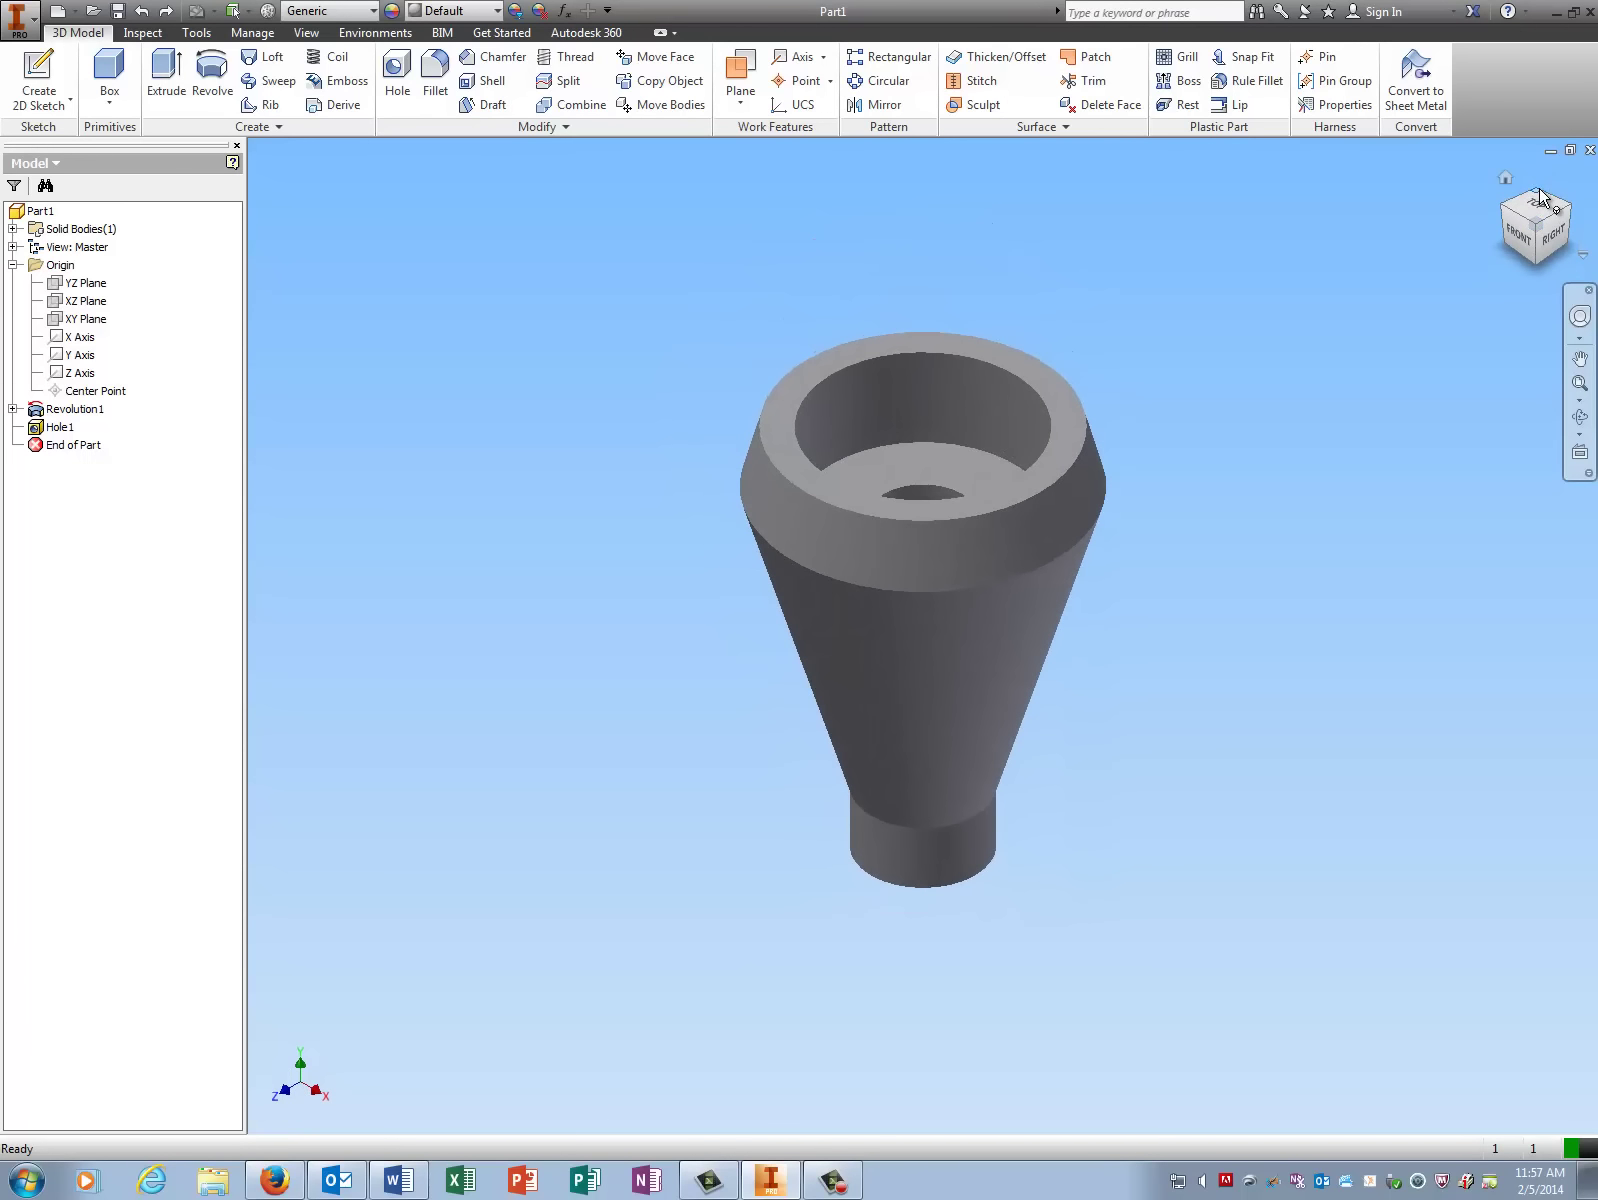
left_click(1537, 263)
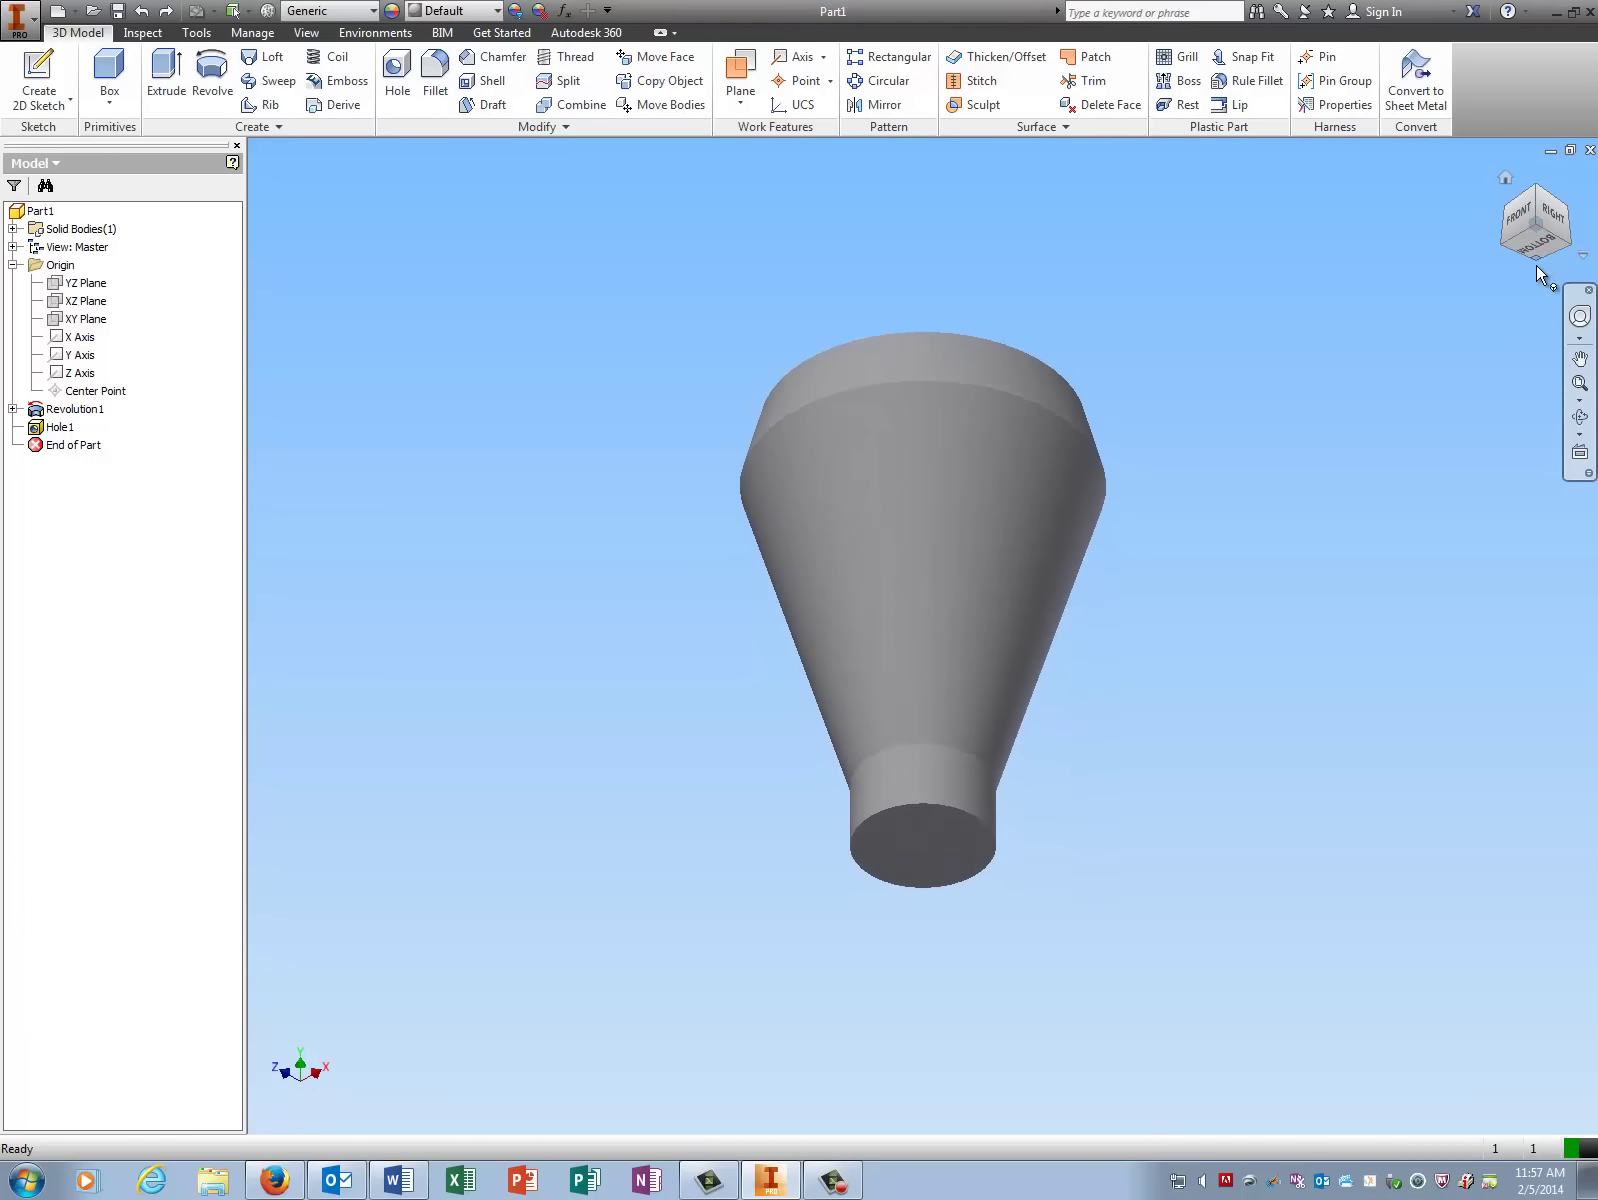
left_click(1535, 190)
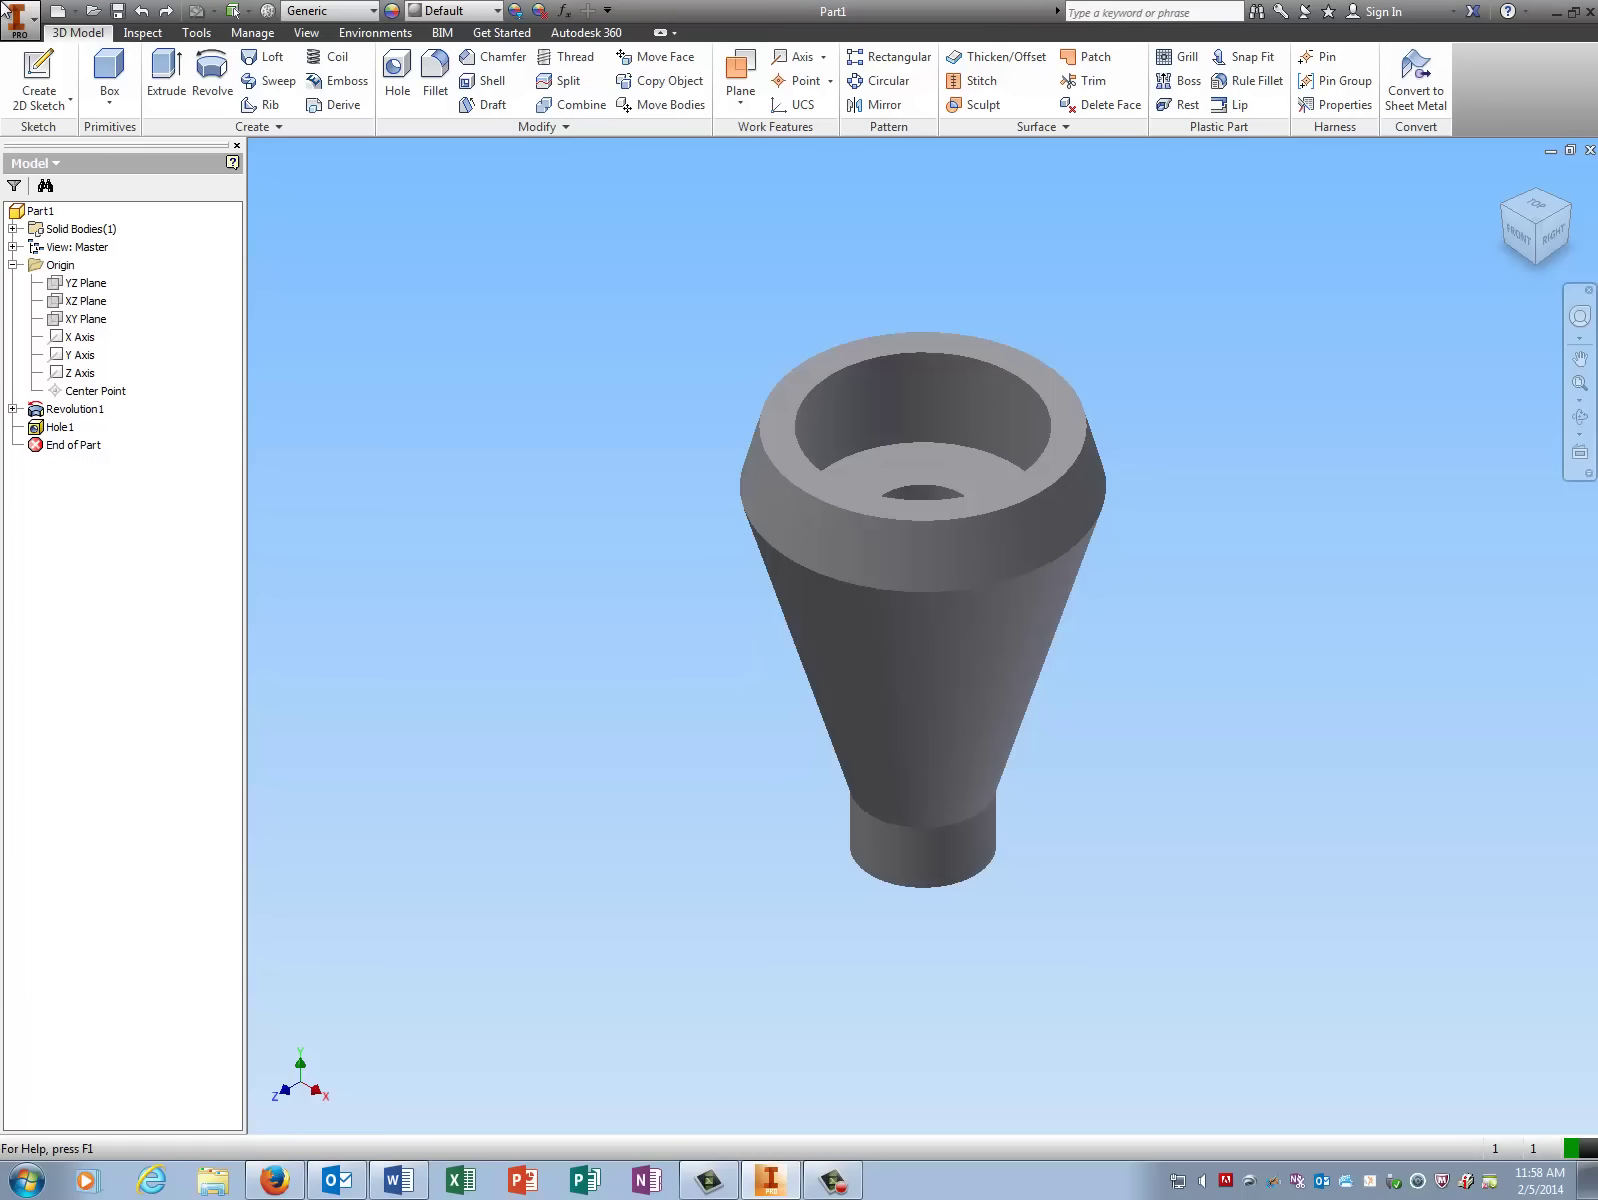
left_click(830, 1180)
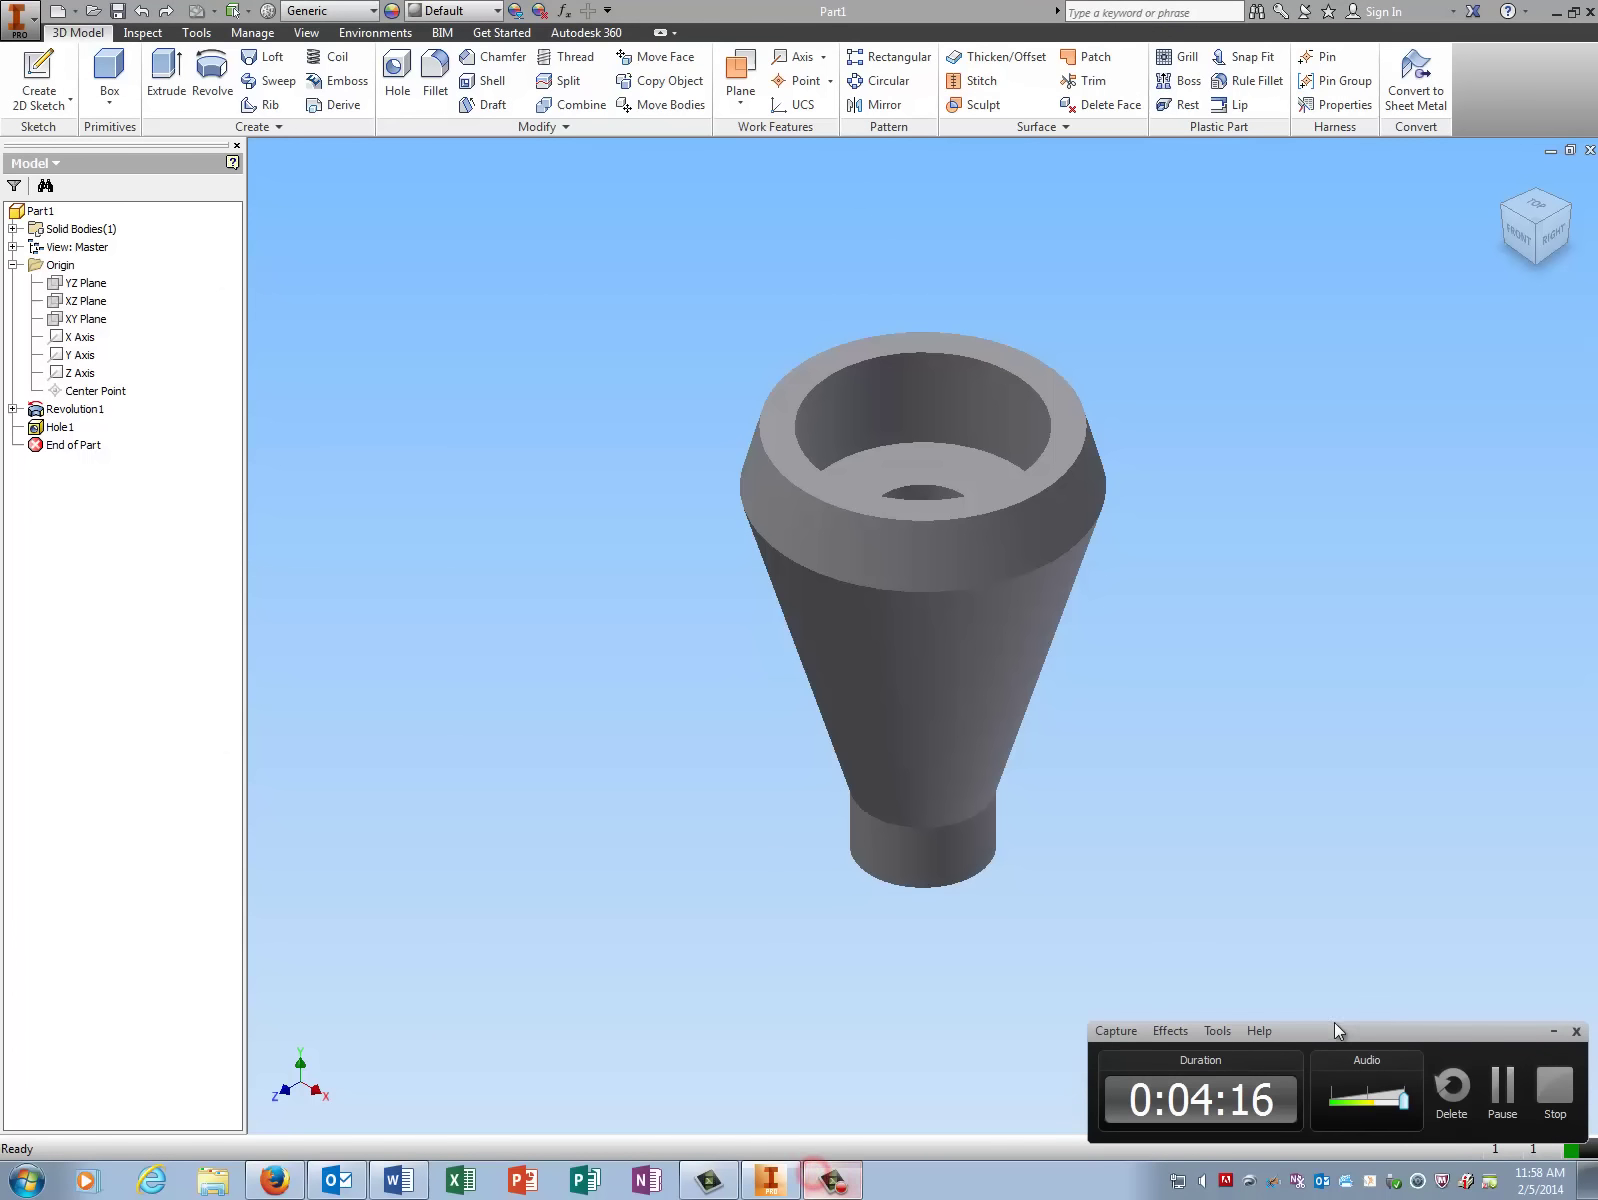